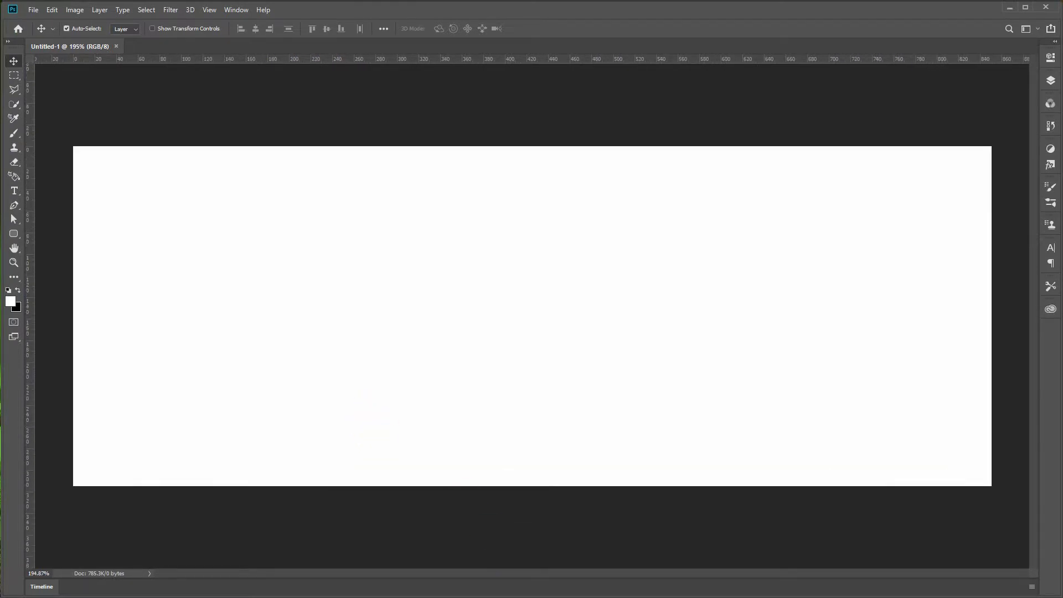
# Step: Place the white-paper-texture image into the document at full canvas height, aligned to the canvas's left edge
pyautogui.moveTo(483, 553); pyautogui.dragTo(363, 296)
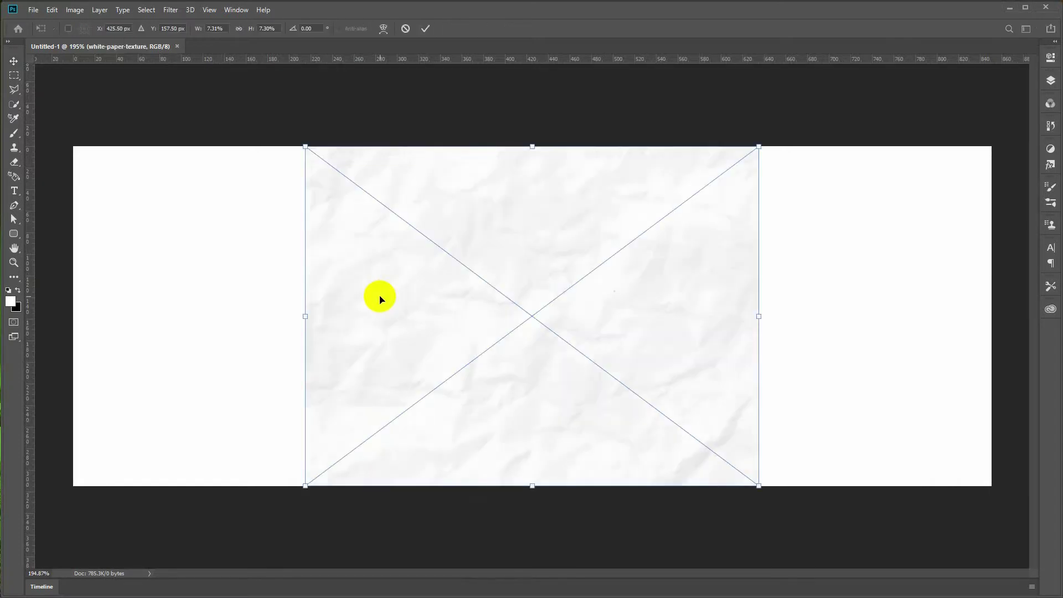
pyautogui.moveTo(758, 147); pyautogui.dragTo(1058, 75)
pyautogui.hotkey('ctrl', 'z')
pyautogui.moveTo(537, 360); pyautogui.dragTo(313, 363)
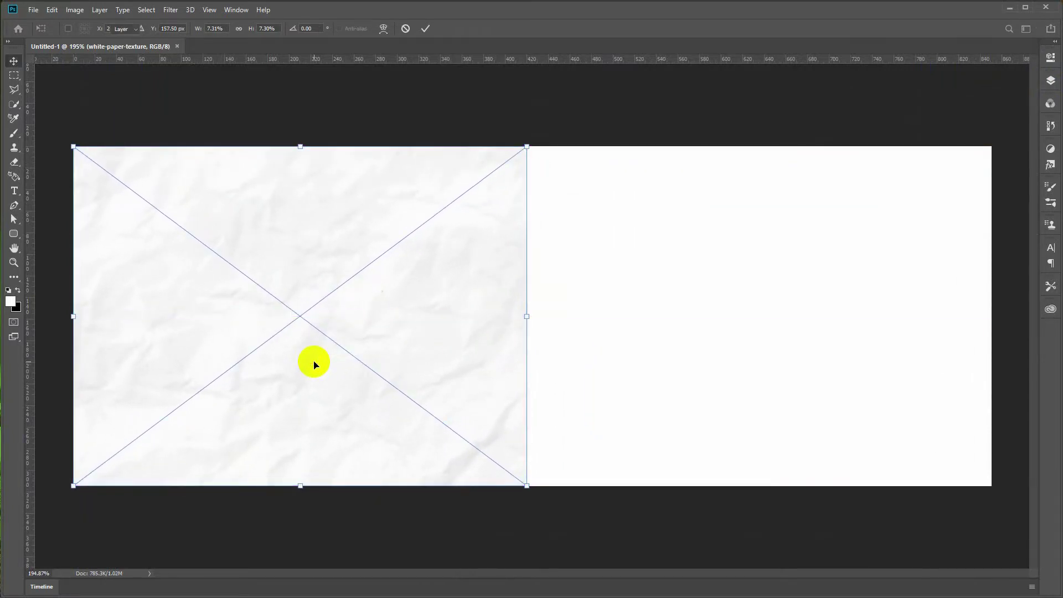
pyautogui.press('Return')
# Step: Duplicate the paper texture beside the original and scale both textures together so they cover the whole canvas
pyautogui.moveTo(432, 367); pyautogui.dragTo(886, 374)
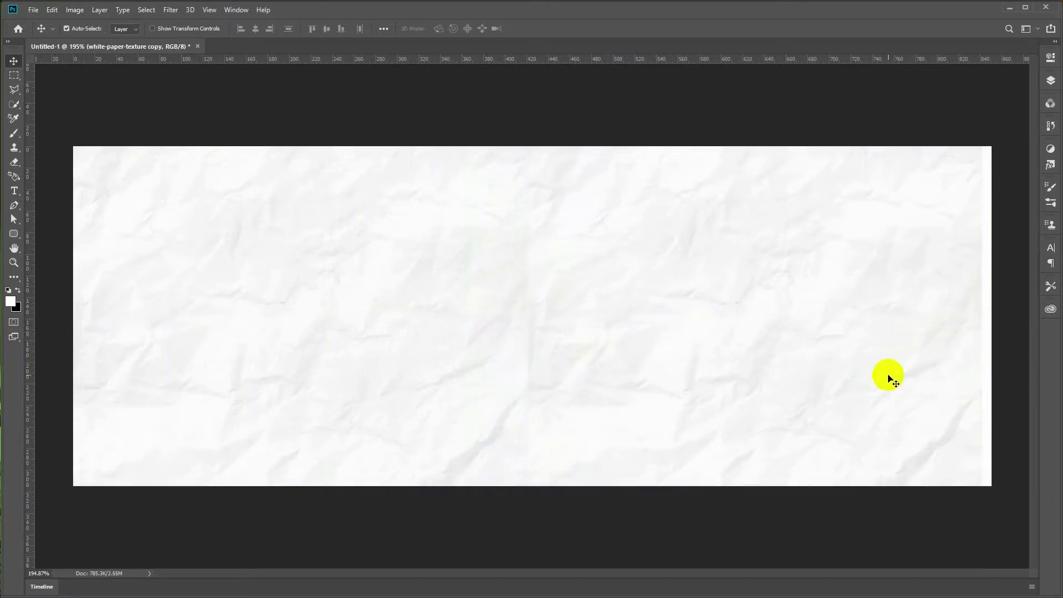
pyautogui.keyDown('shift'); pyautogui.click(400, 365); pyautogui.keyUp('shift')
pyautogui.hotkey('ctrl', 't')
pyautogui.moveTo(950, 483); pyautogui.dragTo(1007, 499)
pyautogui.press('Return')
# Step: Add a new gradient fill layer above the white-paper-texture copy layer
pyautogui.click(1048, 84)
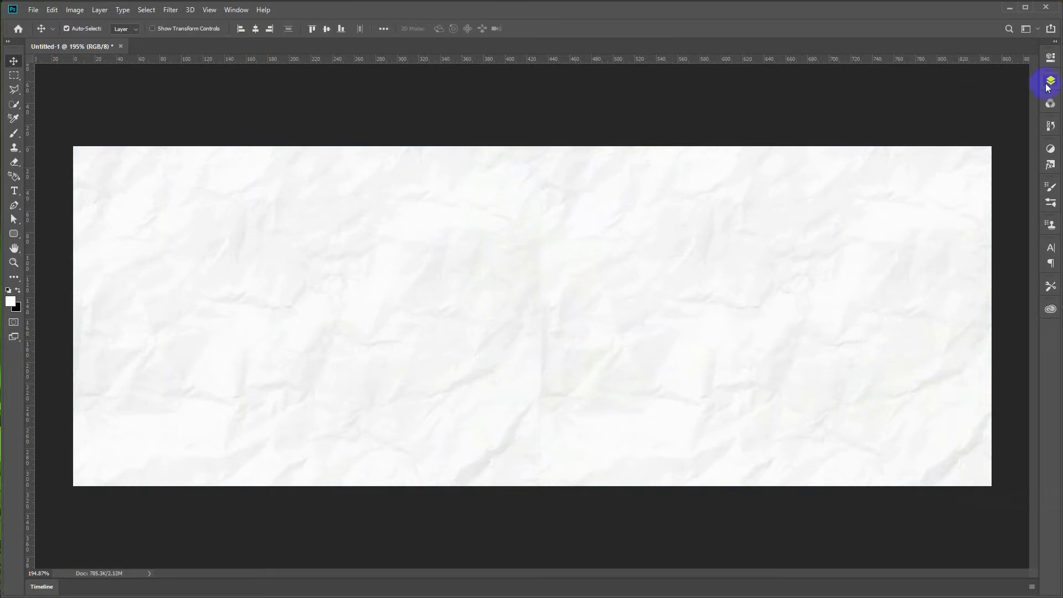
pyautogui.click(973, 118)
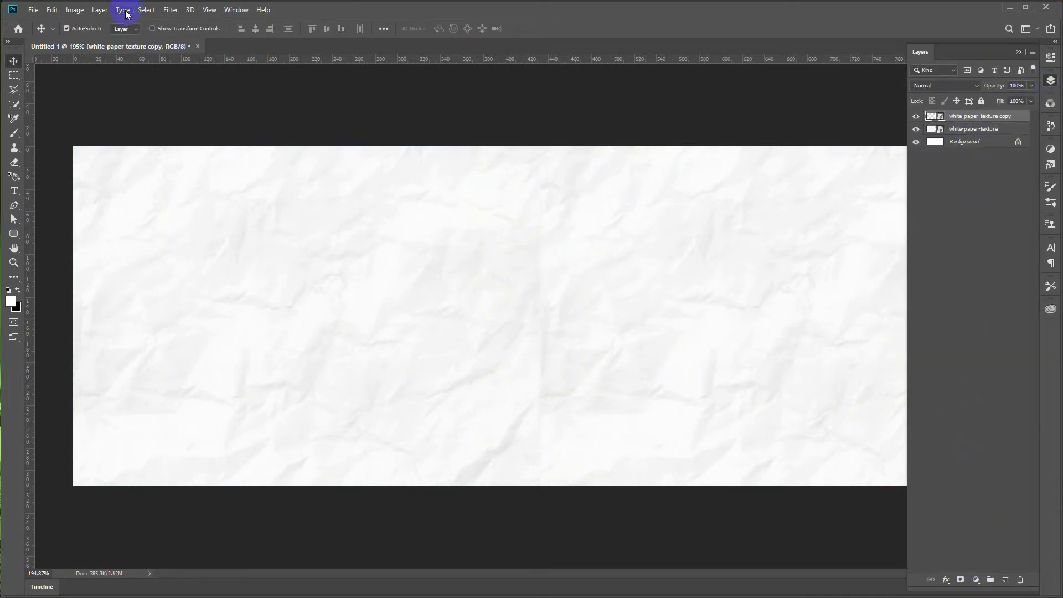
pyautogui.click(99, 10)
pyautogui.moveTo(142, 145)
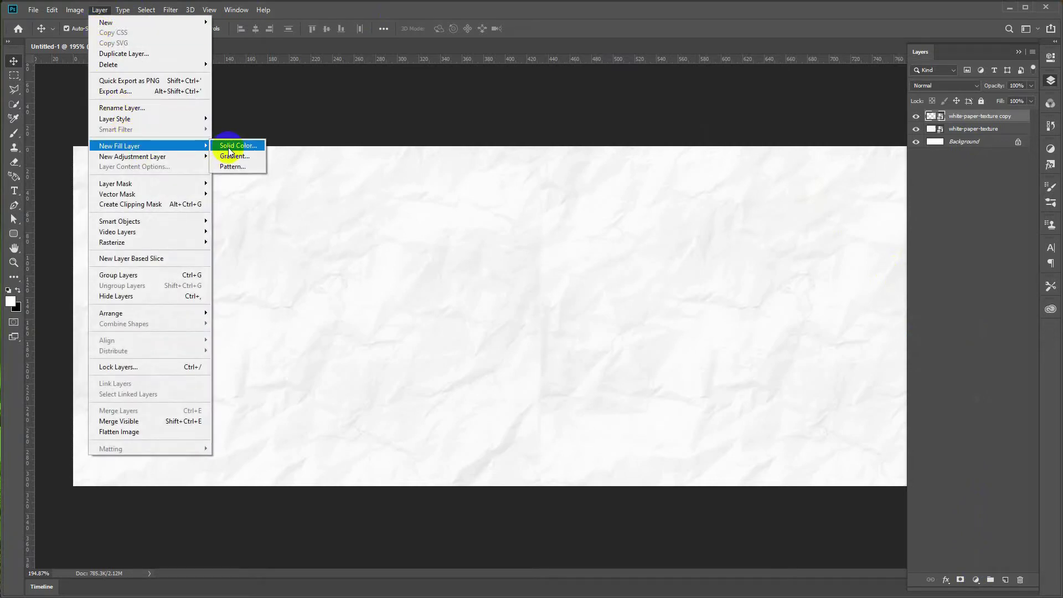
pyautogui.click(232, 156)
pyautogui.click(545, 293)
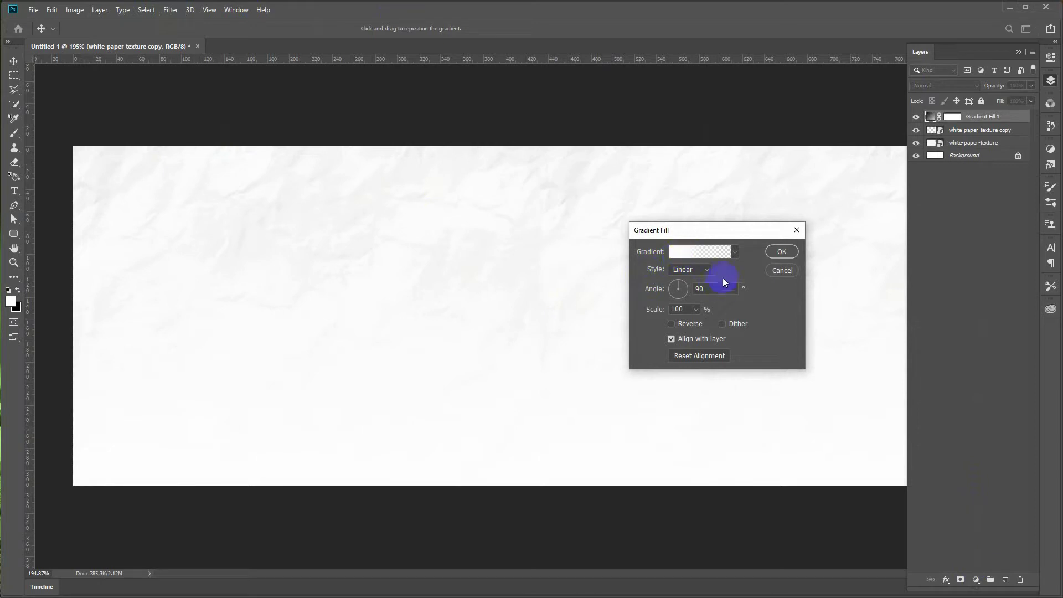
# Step: Choose the black-to-white preset for the gradient fill
pyautogui.click(735, 251)
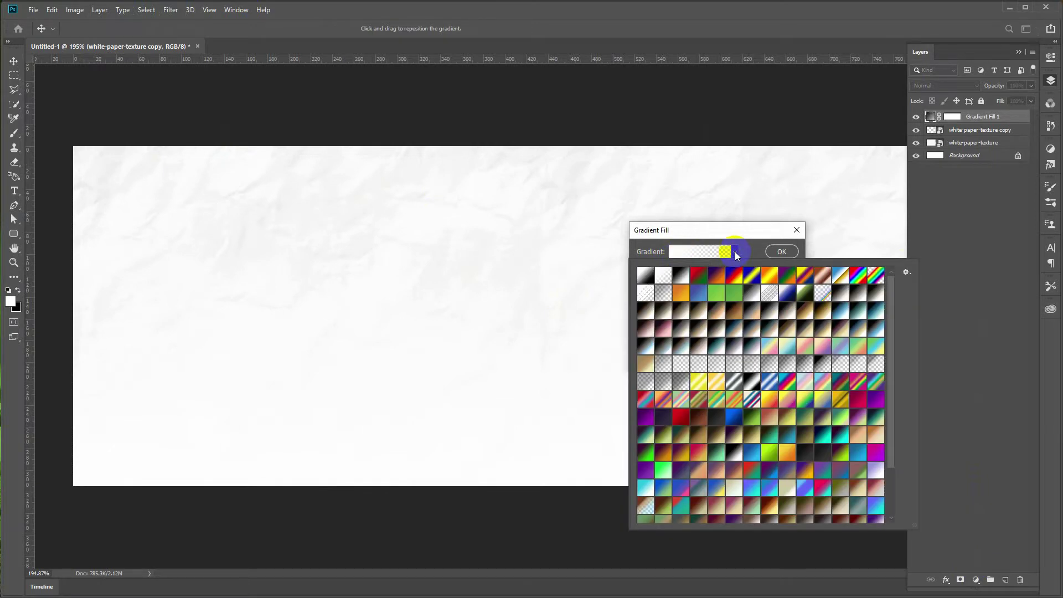
pyautogui.click(684, 275)
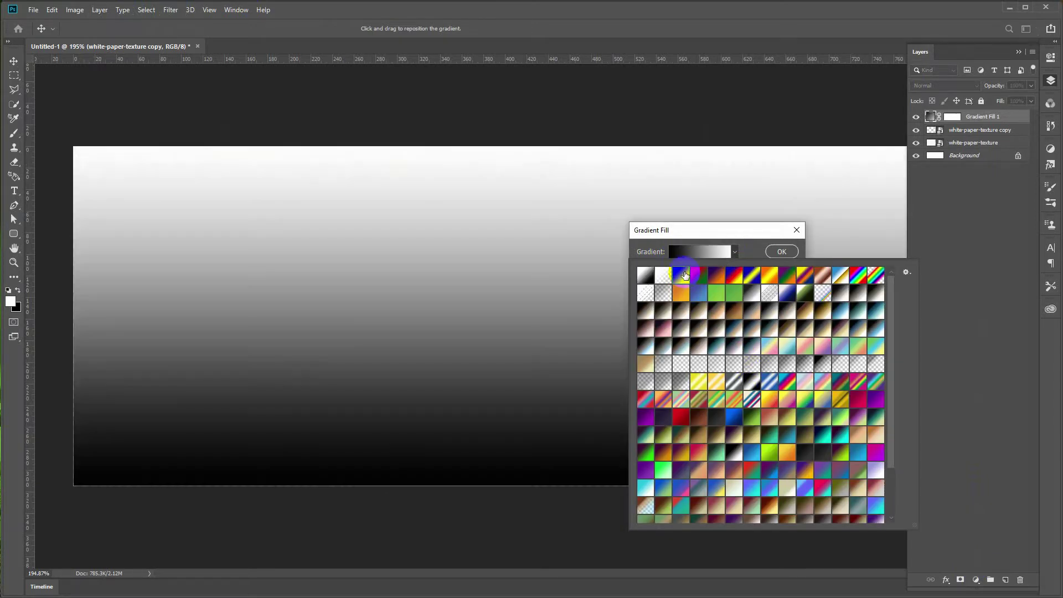
pyautogui.click(691, 225)
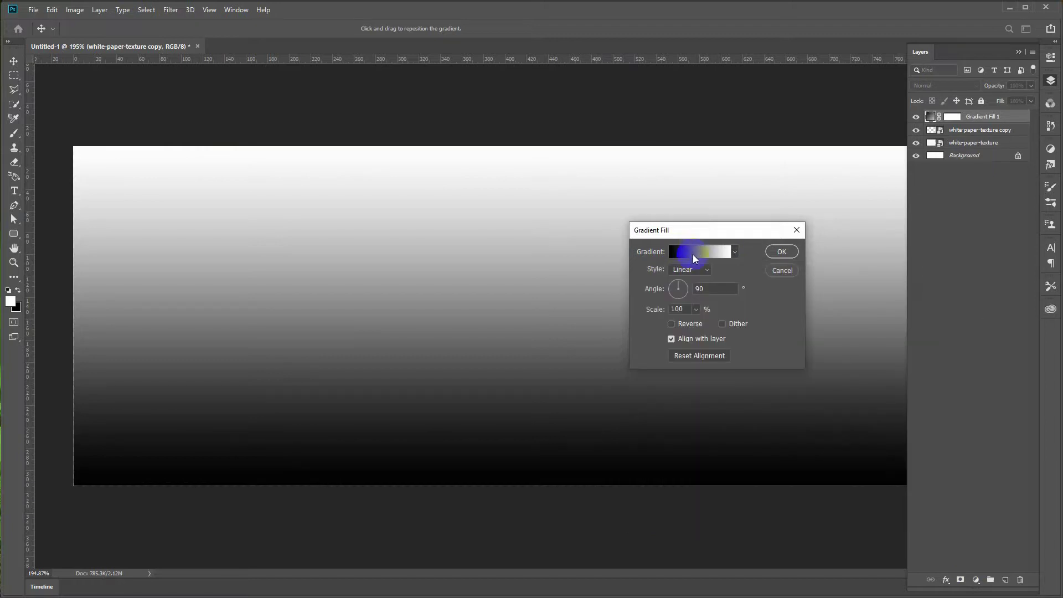
# Step: Edit the gradient and change its black colour stop to light cyan ccf6ff
pyautogui.click(713, 254)
pyautogui.doubleClick(686, 418)
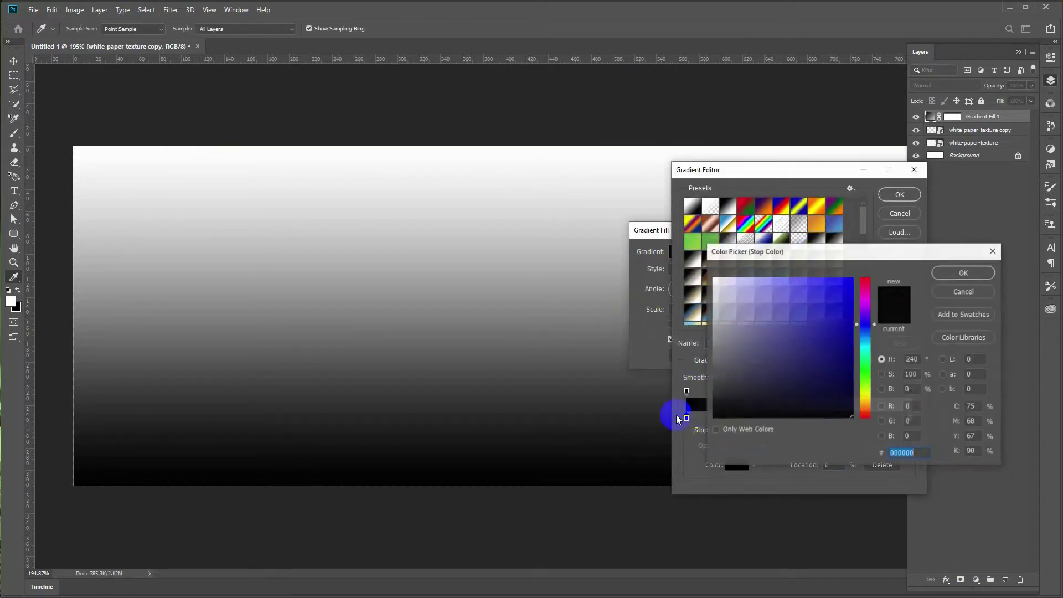
pyautogui.click(868, 348)
pyautogui.click(790, 297)
pyautogui.click(741, 280)
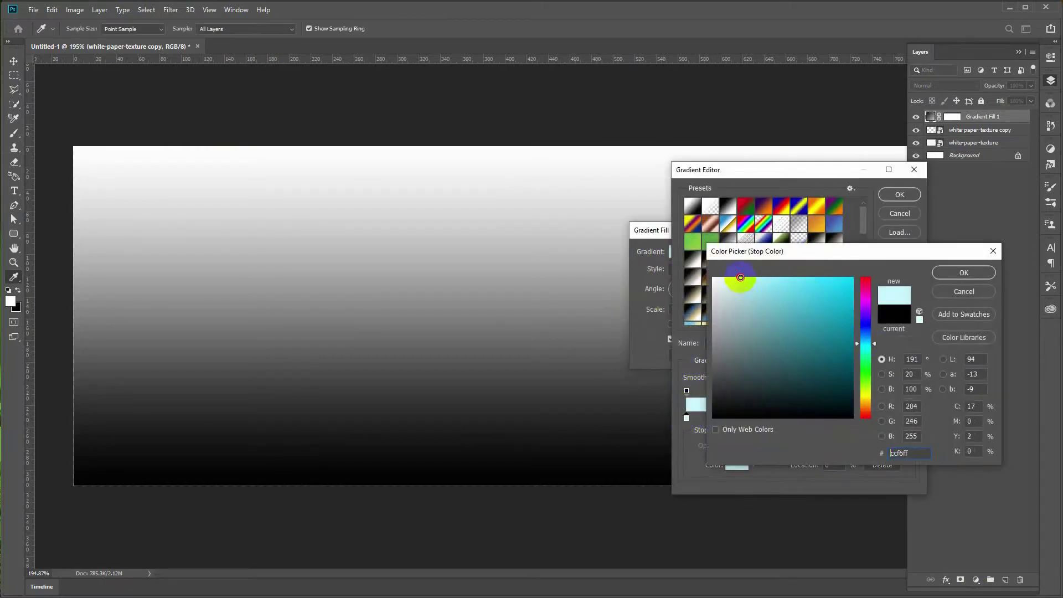
pyautogui.click(950, 274)
# Step: Shift the starting colour stop's hue to light blue cce4ff and accept the edited gradient
pyautogui.click(909, 419)
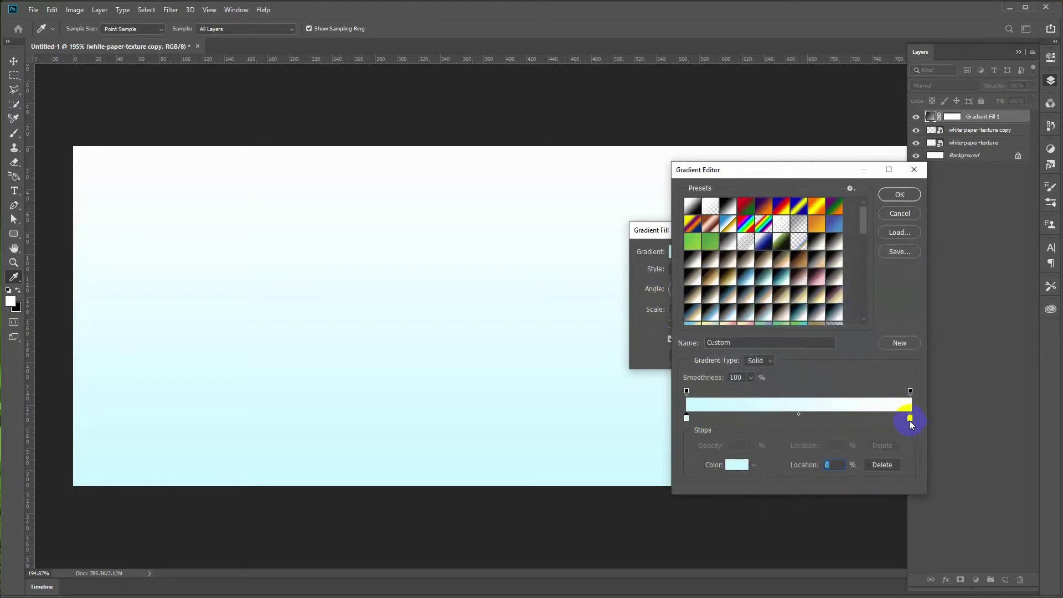
pyautogui.click(687, 419)
pyautogui.doubleClick(687, 419)
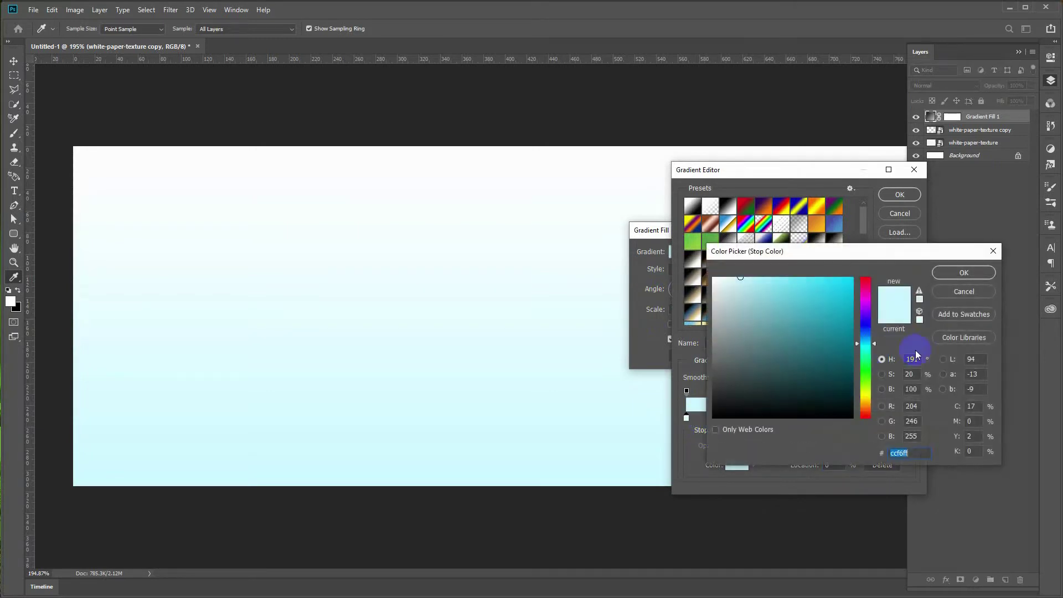
pyautogui.moveTo(877, 346); pyautogui.dragTo(880, 340)
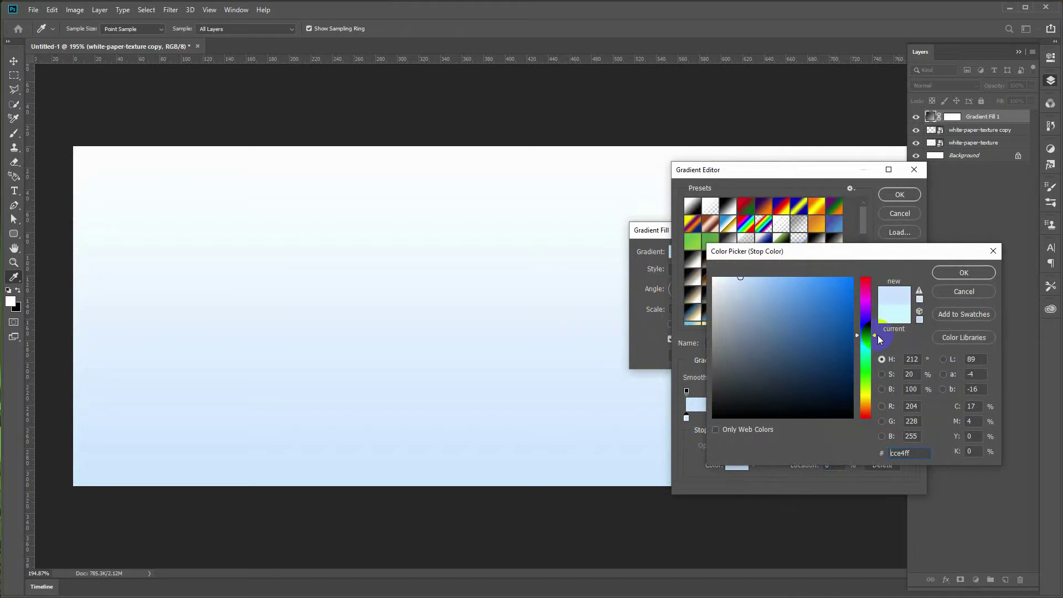
pyautogui.click(940, 275)
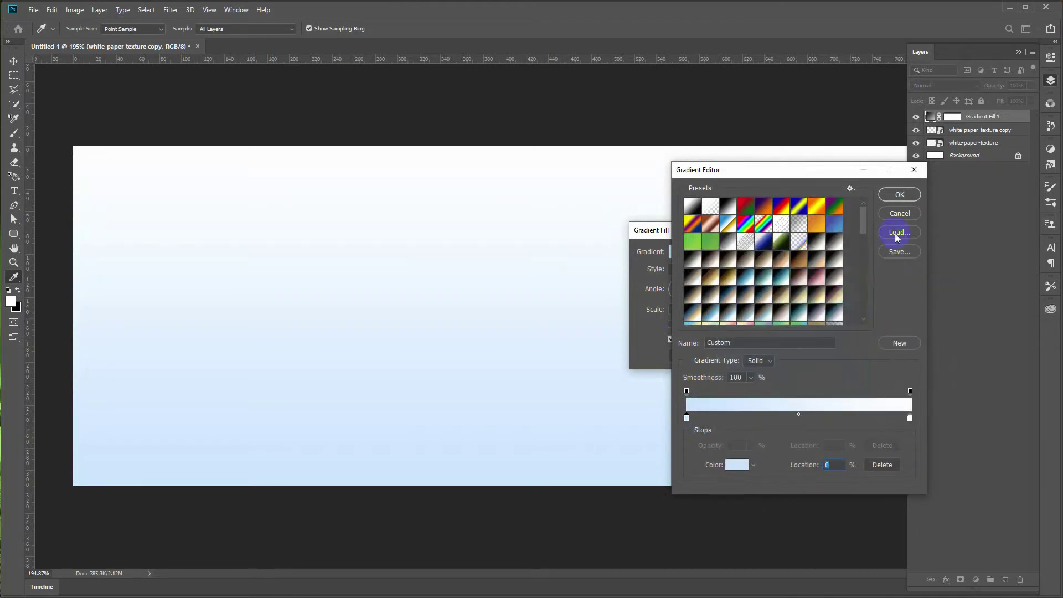
pyautogui.click(900, 195)
# Step: Make the gradient fill radial and reversed with a 243% scale, and apply it
pyautogui.click(689, 269)
pyautogui.click(686, 281)
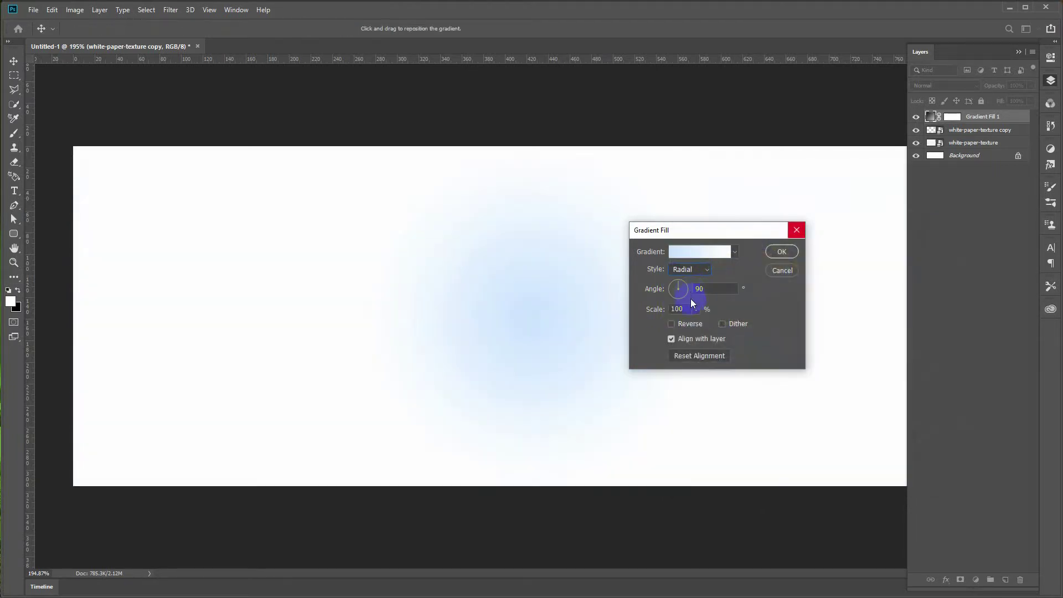
pyautogui.click(679, 323)
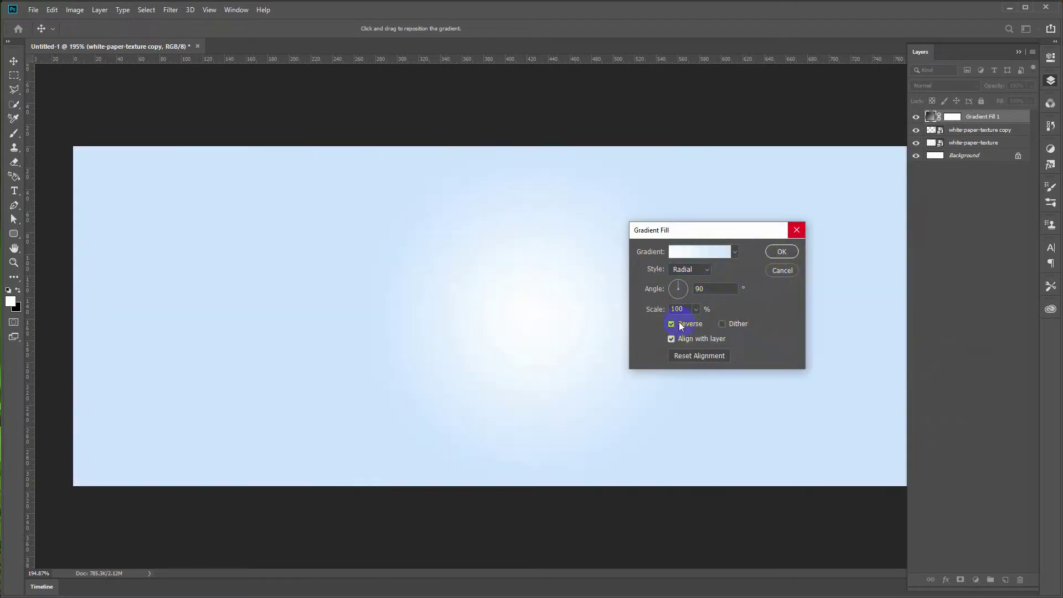
pyautogui.moveTo(697, 311); pyautogui.dragTo(714, 313)
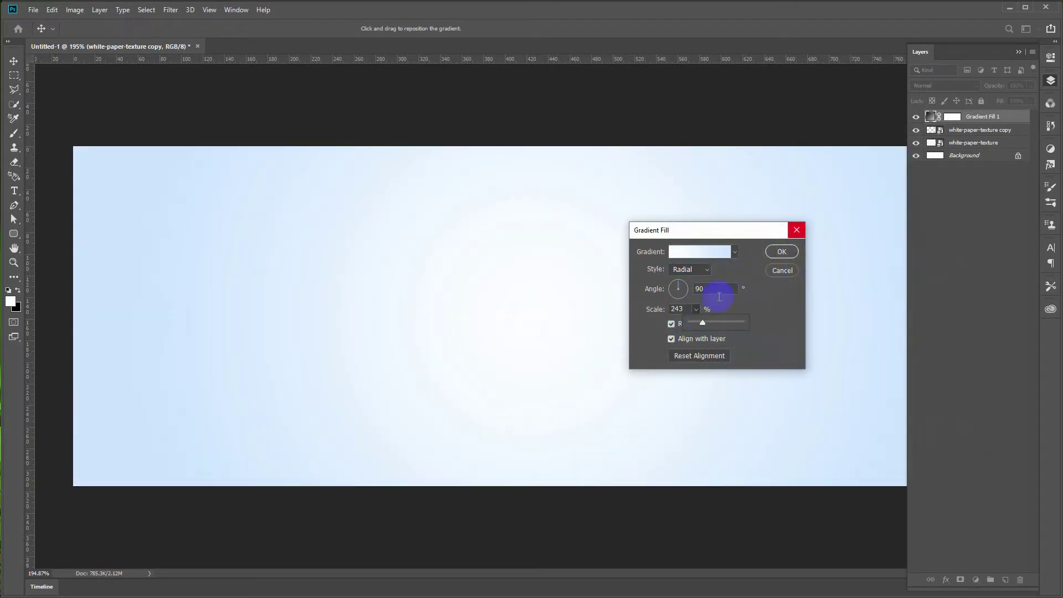
pyautogui.click(782, 252)
# Step: Set the gradient fill layer's blend mode to Multiply and its opacity to 68%
pyautogui.click(948, 85)
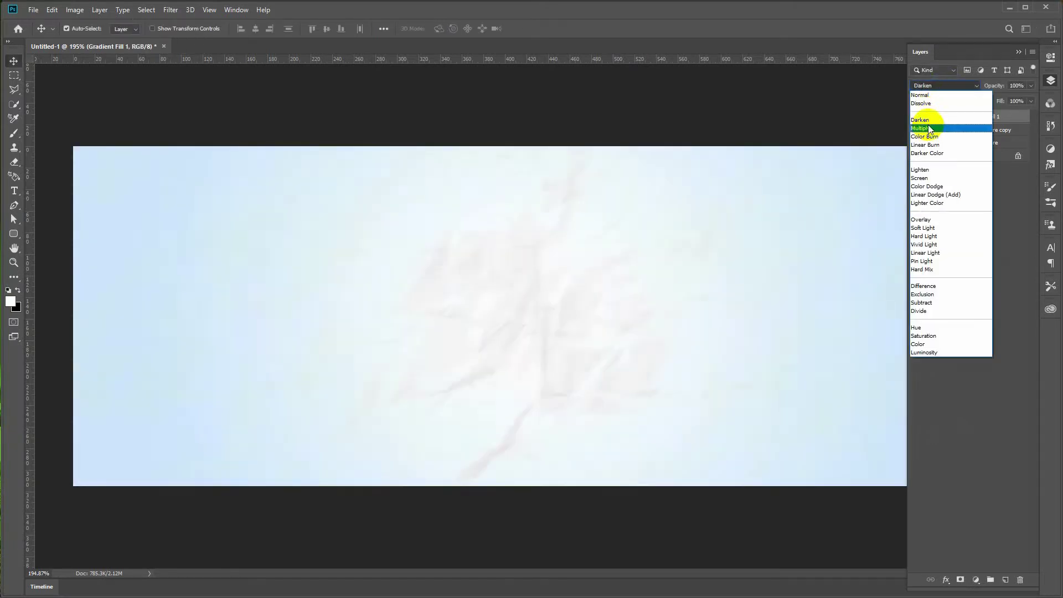
pyautogui.click(930, 129)
pyautogui.click(1018, 86)
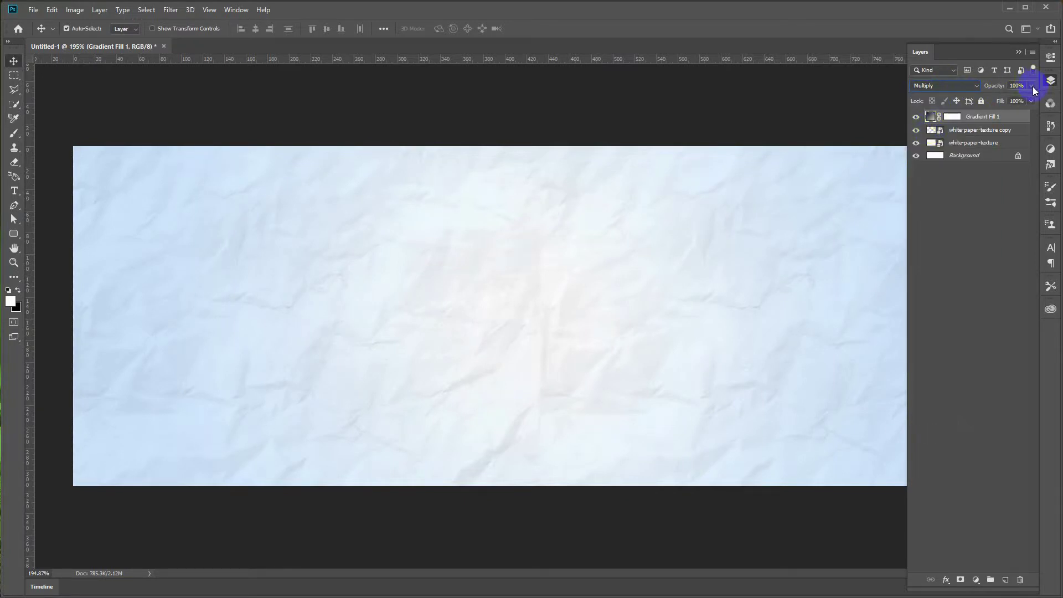
pyautogui.click(1032, 86)
pyautogui.click(747, 123)
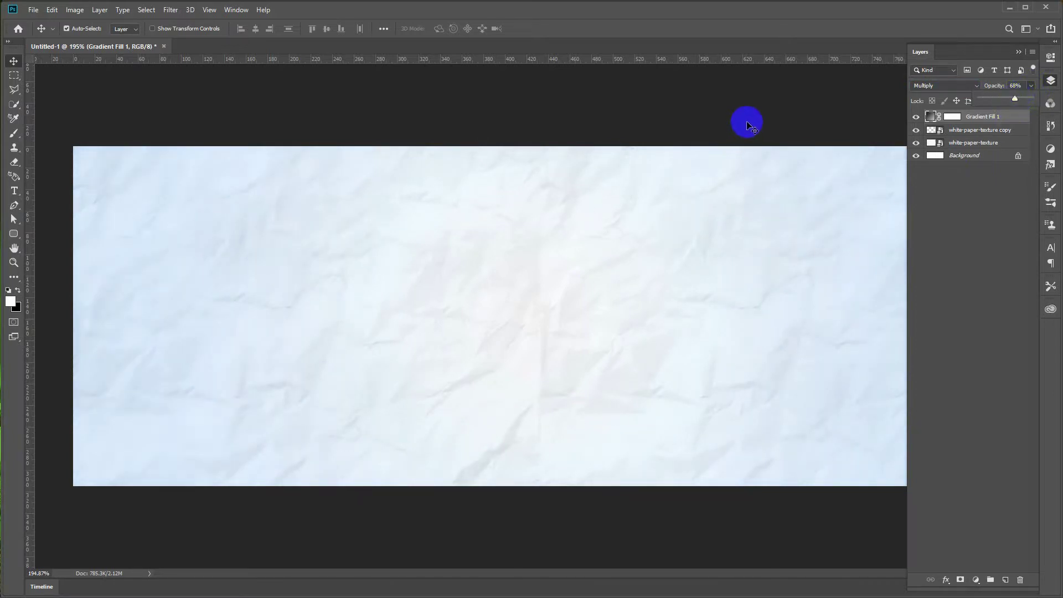
# Step: Unlock the white Background layer and delete it
pyautogui.click(952, 155)
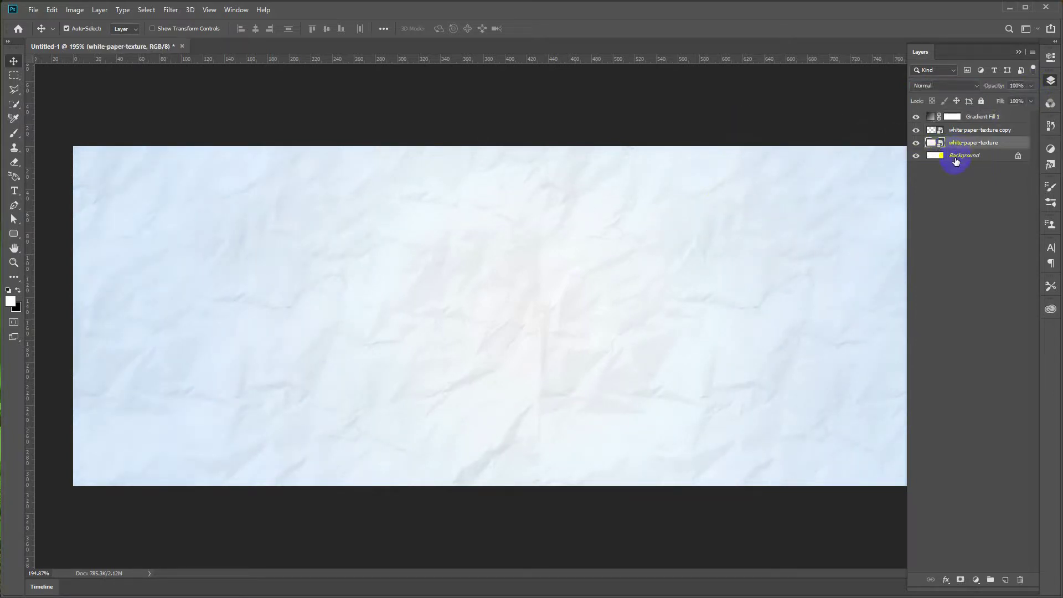
pyautogui.keyDown('shift'); pyautogui.click(962, 124); pyautogui.keyUp('shift')
pyautogui.click(1018, 156)
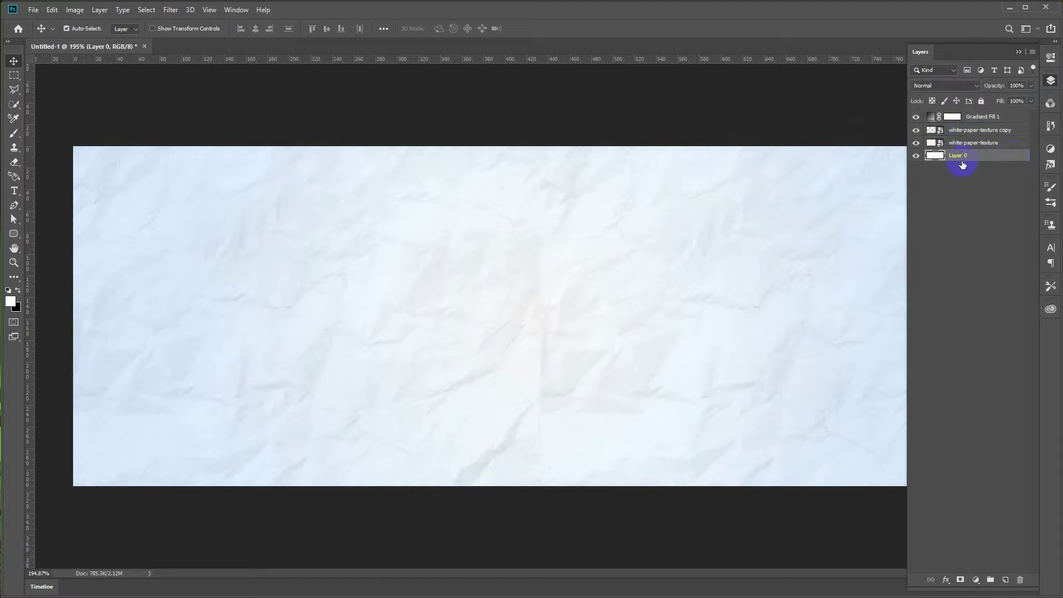
# Step: Group the gradient fill and both paper texture layers, and name the group Background
pyautogui.click(977, 117)
pyautogui.hotkey('ctrl', 'alt', 'a')
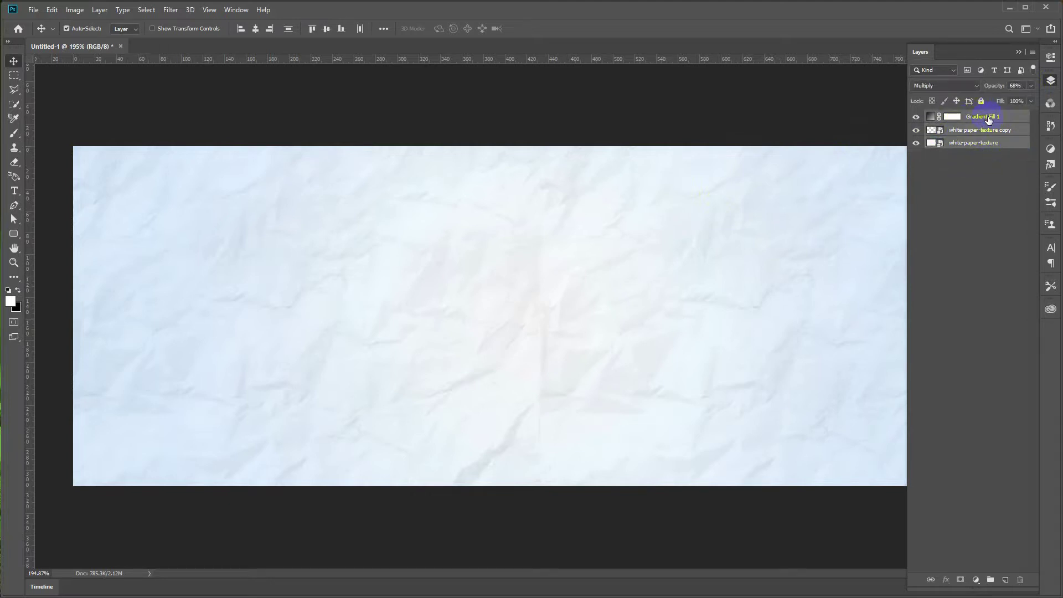
pyautogui.hotkey('ctrl', 'g')
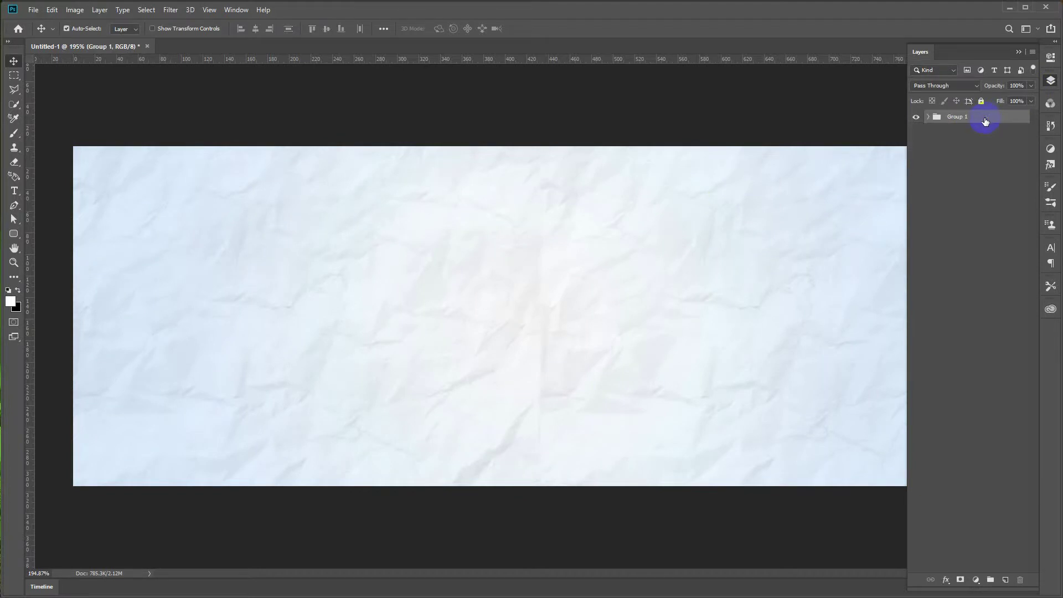
pyautogui.click(849, 149)
pyautogui.press('Return')
pyautogui.click(454, 275)
# Step: Draw an ellipse shape about 324 px wide and 423 px high over the right end of the canvas
pyautogui.moveTo(14, 234); pyautogui.dragTo(61, 253)
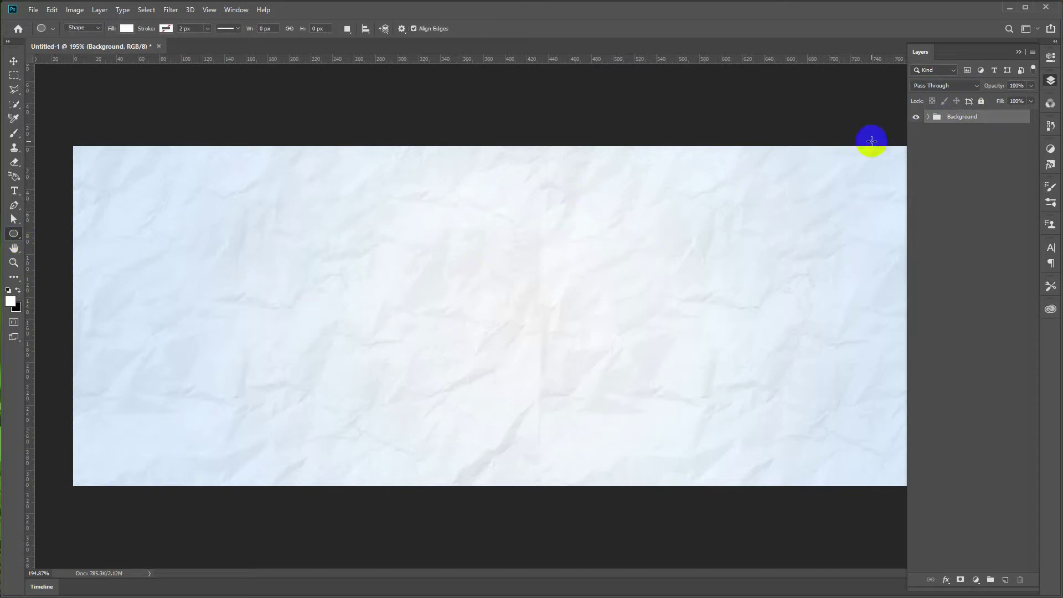
pyautogui.click(1018, 51)
pyautogui.moveTo(824, 132); pyautogui.dragTo(1050, 541)
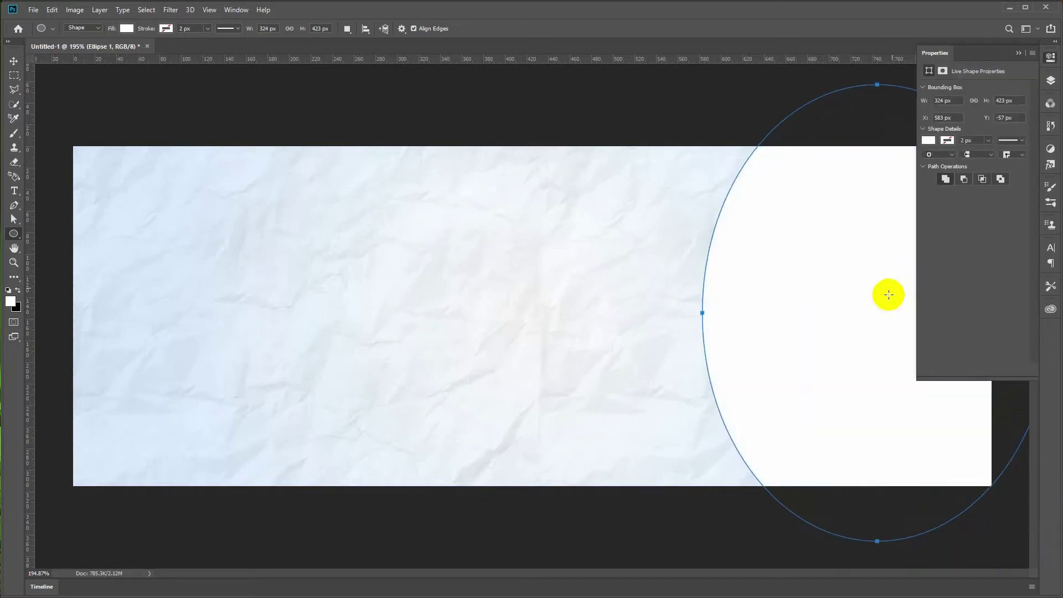
# Step: Set the ellipse's fill colour to bright blue 1abcff and deselect the shape
pyautogui.click(929, 141)
pyautogui.click(963, 160)
pyautogui.click(127, 29)
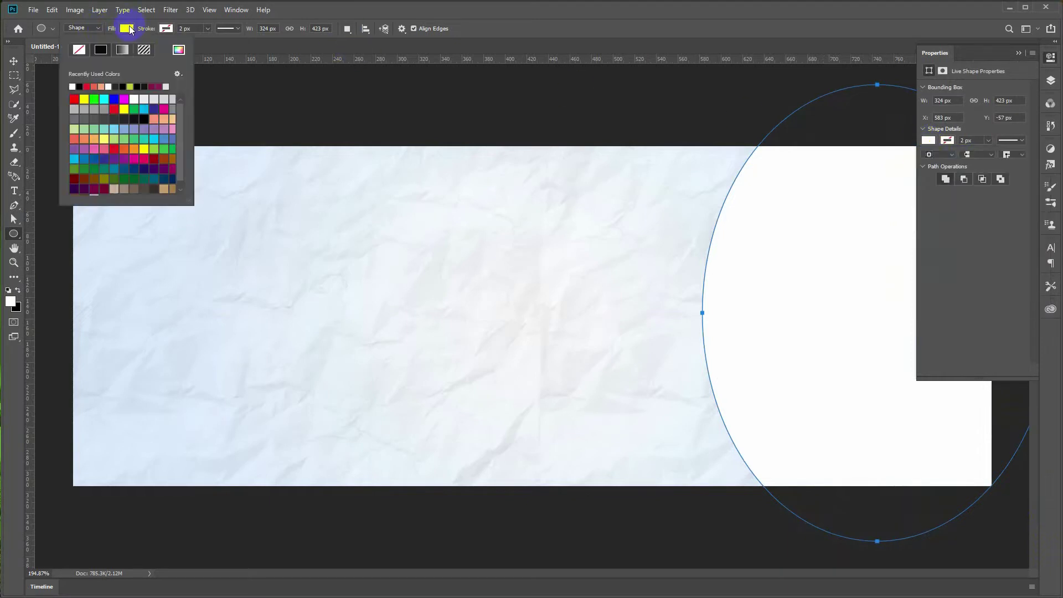
pyautogui.click(179, 51)
pyautogui.moveTo(771, 249); pyautogui.dragTo(443, 230)
pyautogui.click(540, 331)
pyautogui.moveTo(513, 280); pyautogui.dragTo(514, 236)
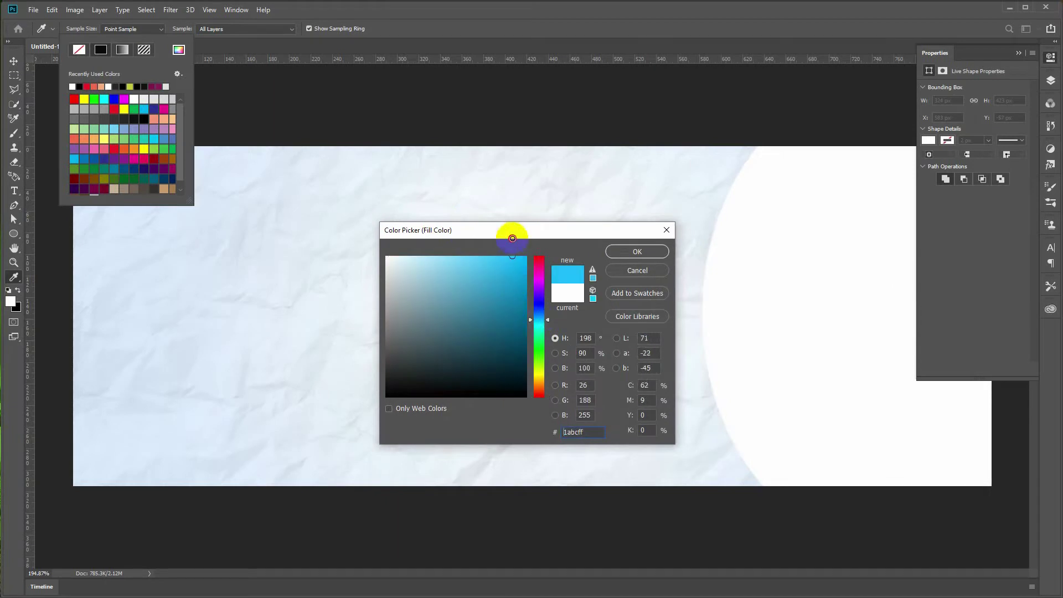
pyautogui.click(633, 253)
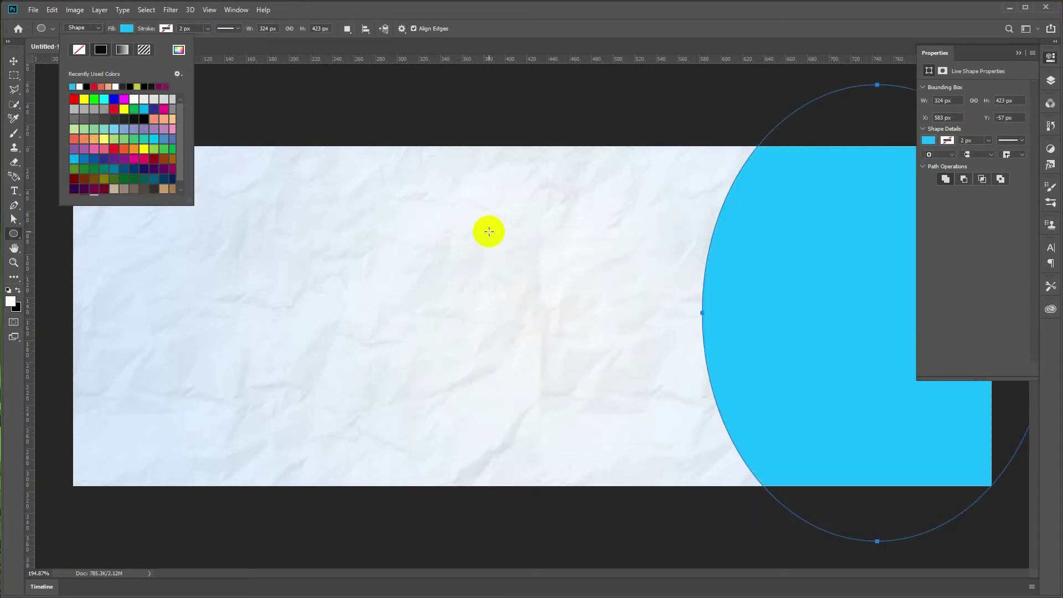
pyautogui.press('v')
pyautogui.click(690, 117)
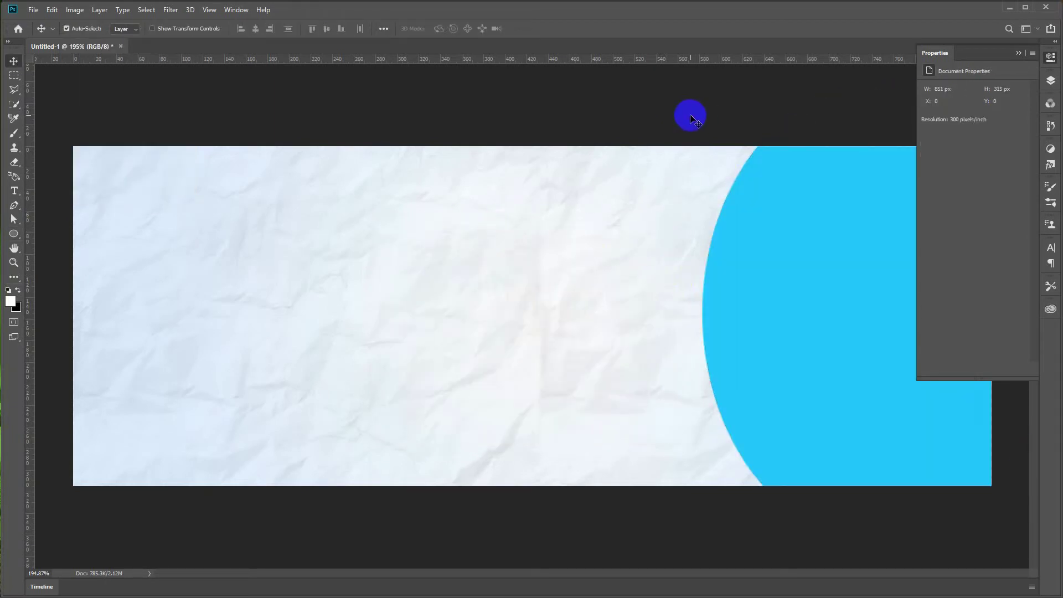
# Step: Duplicate the blue ellipse layer and move the copy slightly to the left
pyautogui.click(785, 257)
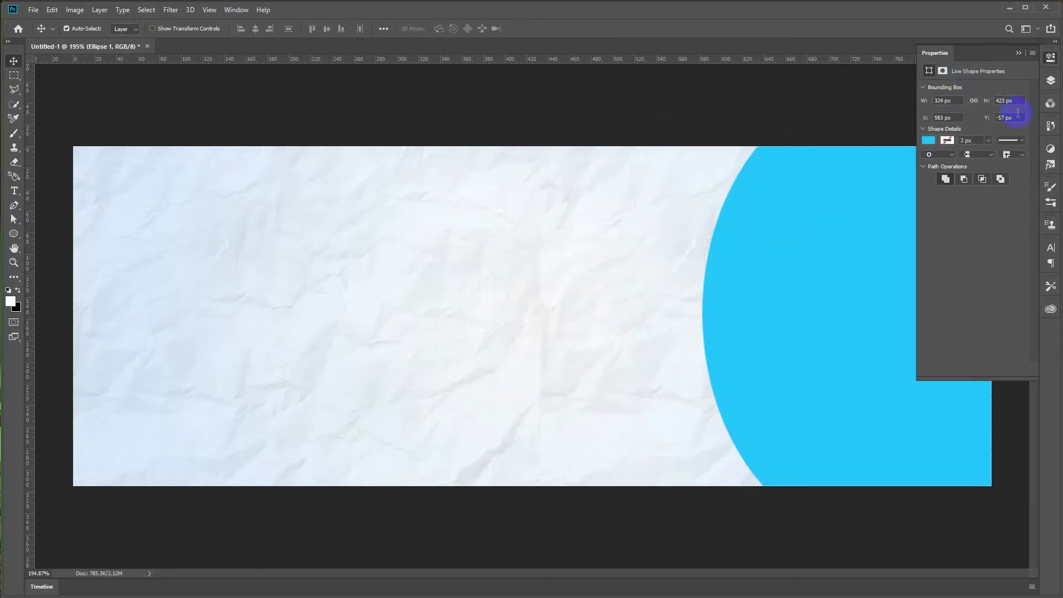
pyautogui.click(1051, 80)
pyautogui.hotkey('ctrl', 'j')
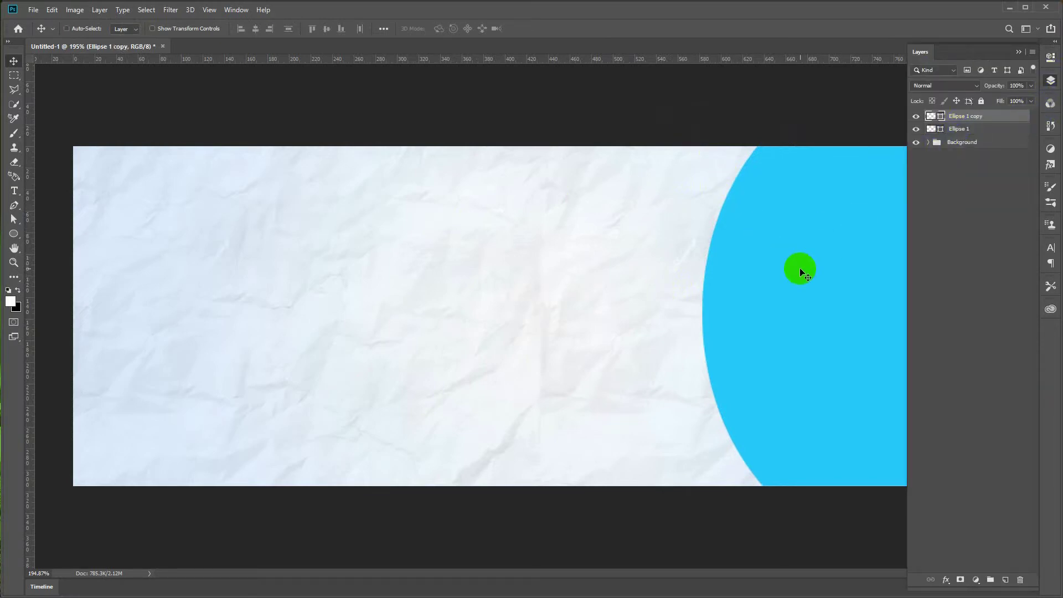
pyautogui.moveTo(797, 268); pyautogui.dragTo(787, 272)
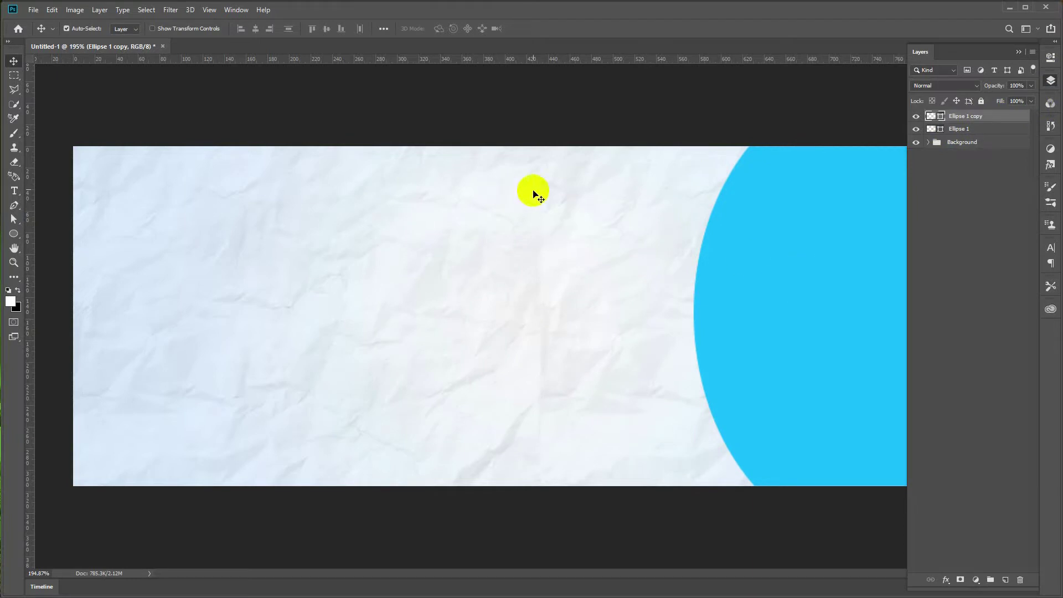
pyautogui.press('u')
pyautogui.click(127, 28)
pyautogui.click(122, 50)
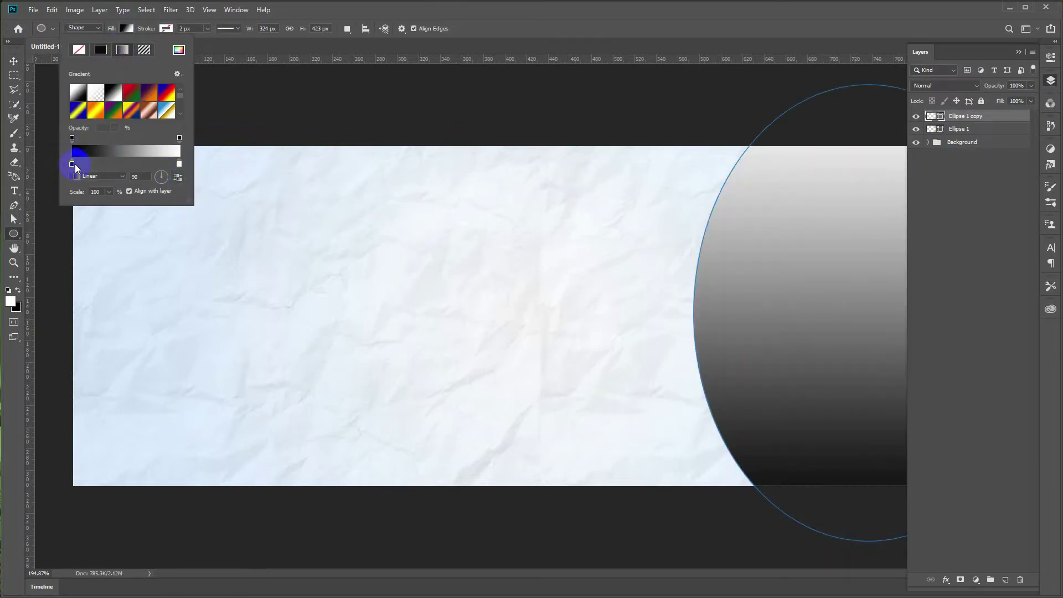
pyautogui.click(165, 131)
pyautogui.press('Escape')
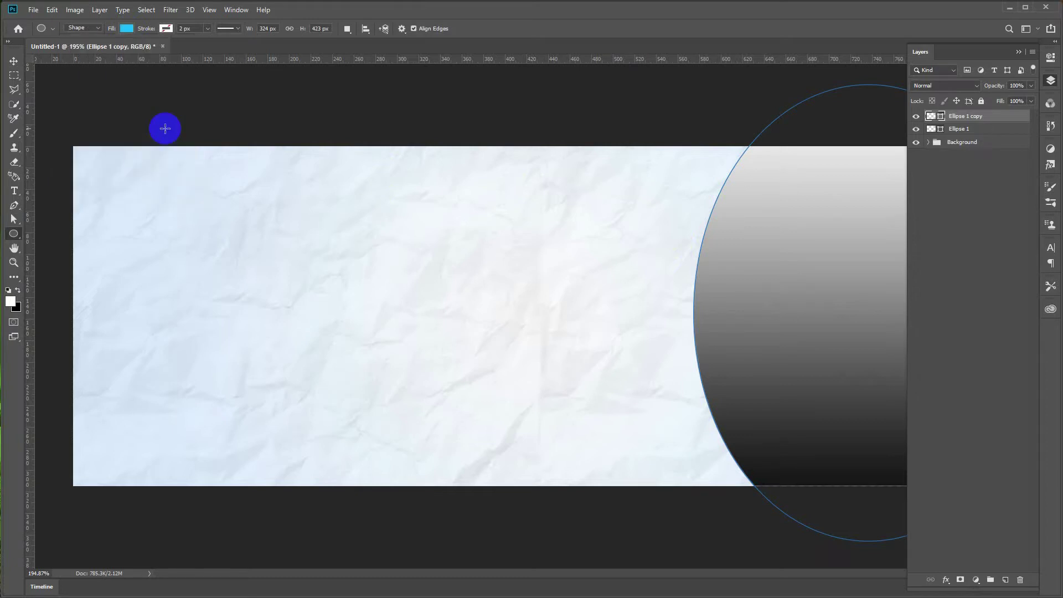
# Step: Fill the ellipse copy with a very dark blue and move its layer beneath the original bright blue ellipse
pyautogui.click(127, 29)
pyautogui.click(101, 51)
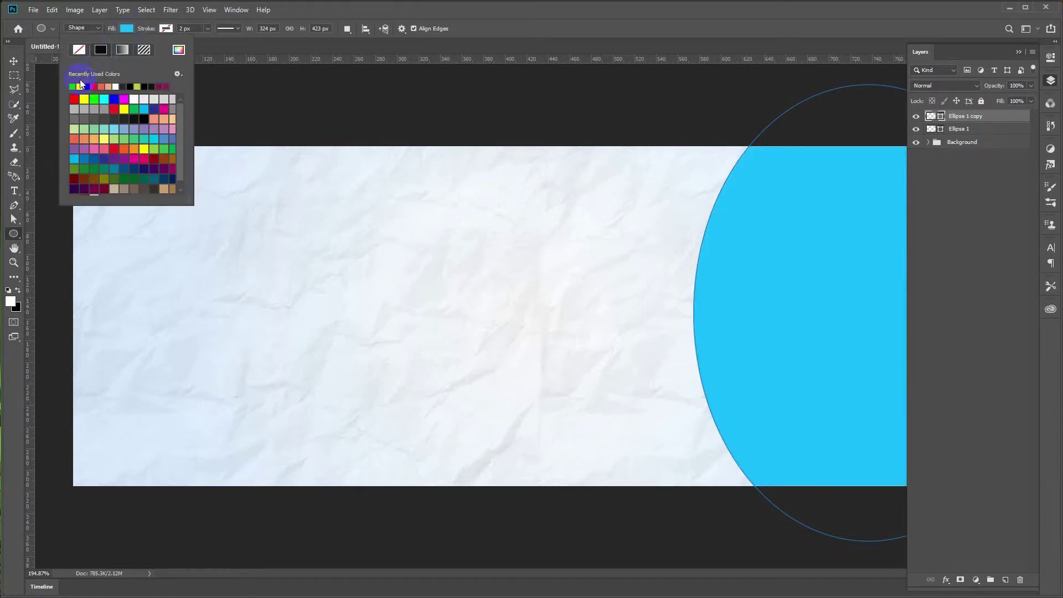
pyautogui.click(178, 49)
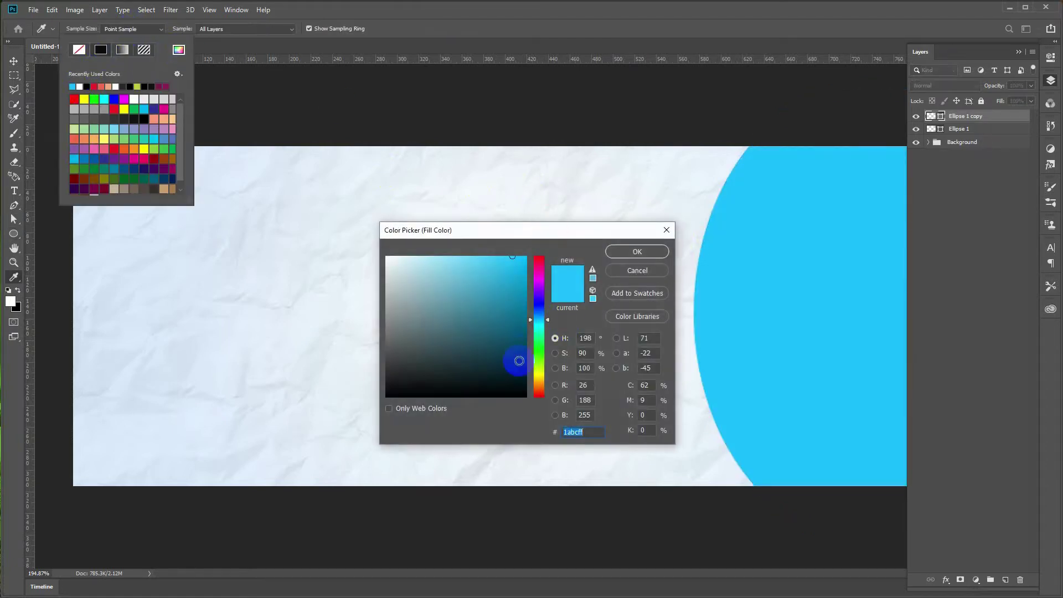
pyautogui.click(517, 362)
pyautogui.click(608, 252)
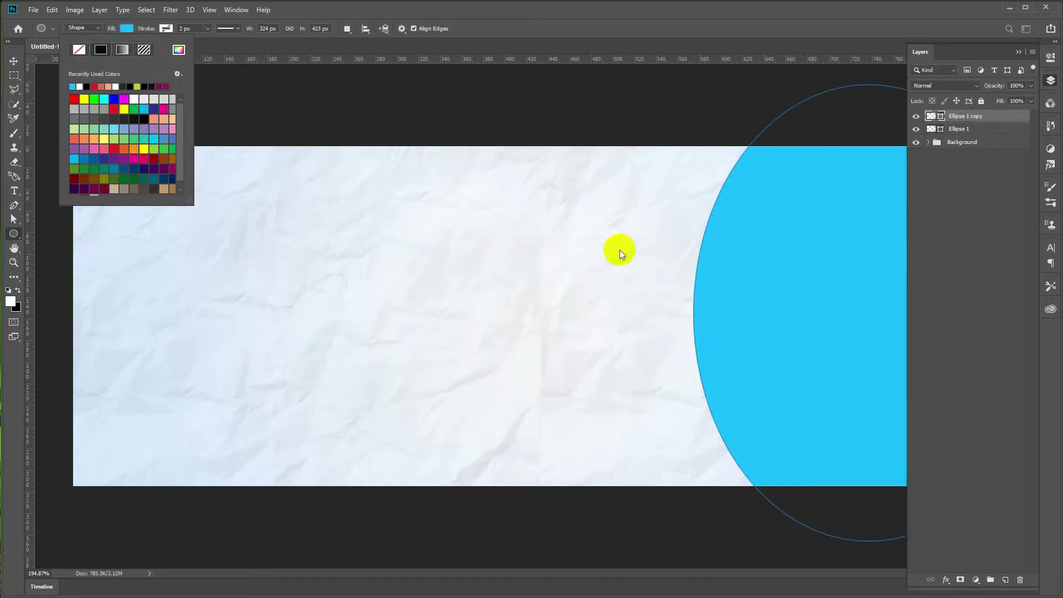
pyautogui.click(925, 152)
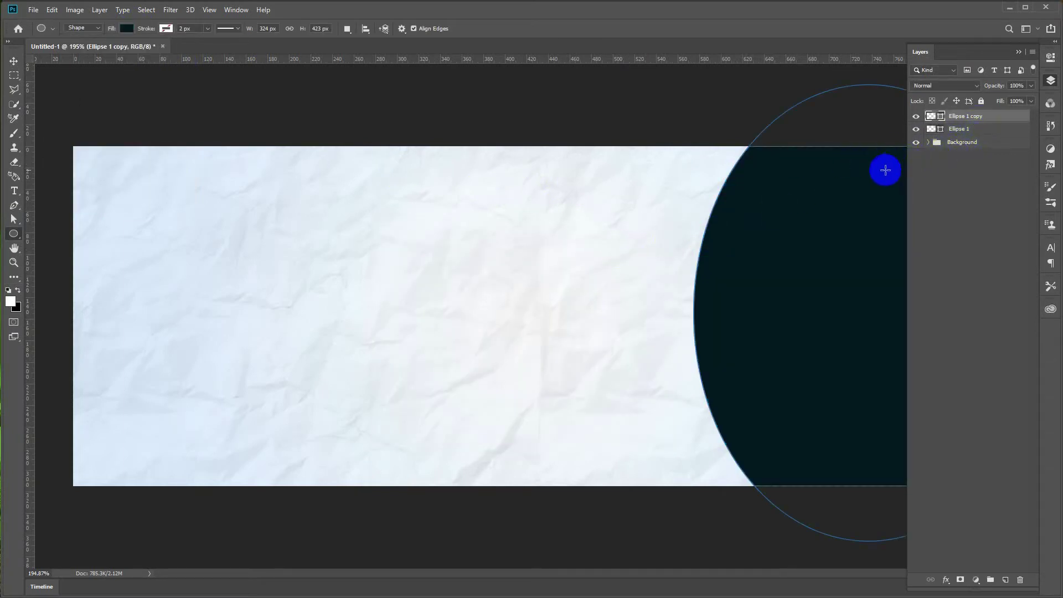
pyautogui.moveTo(958, 116); pyautogui.dragTo(953, 142)
pyautogui.click(14, 60)
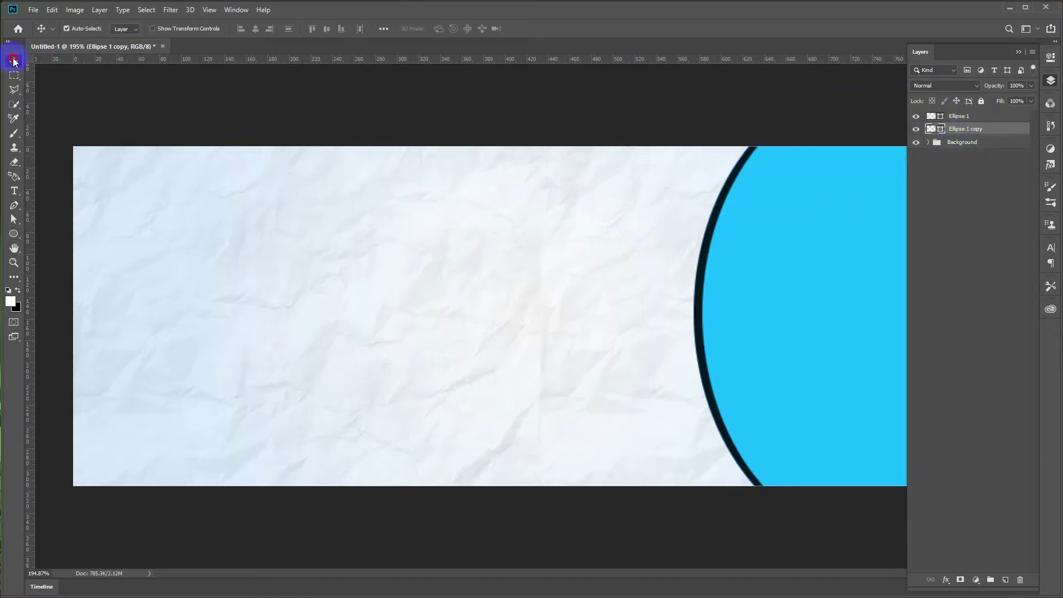
# Step: Duplicate the dark ellipse layer and recolour the upper copy pale blue cff1ff
pyautogui.click(967, 141)
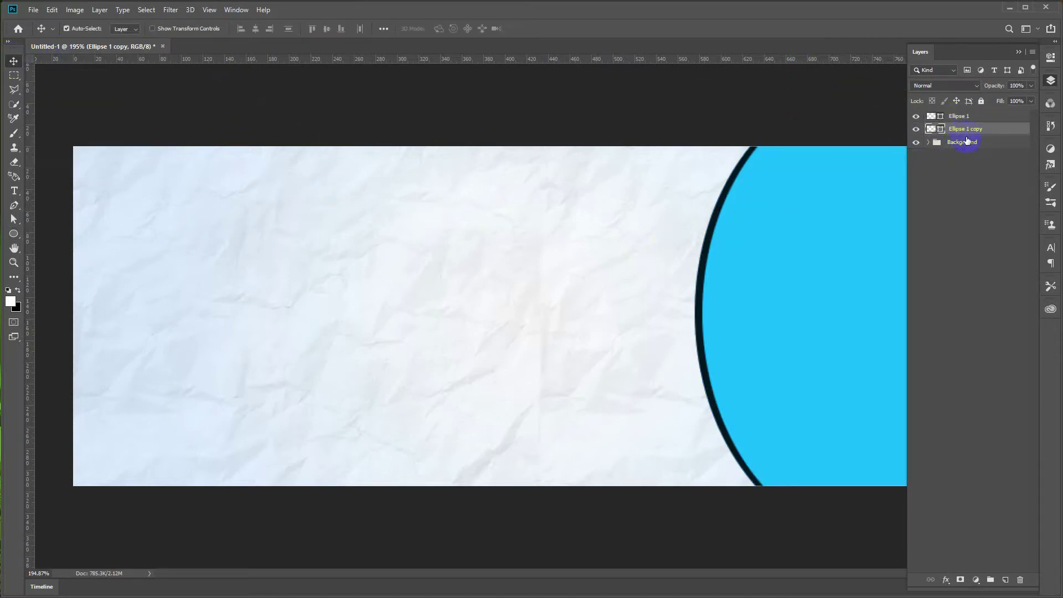
pyautogui.hotkey('ctrl', 'j')
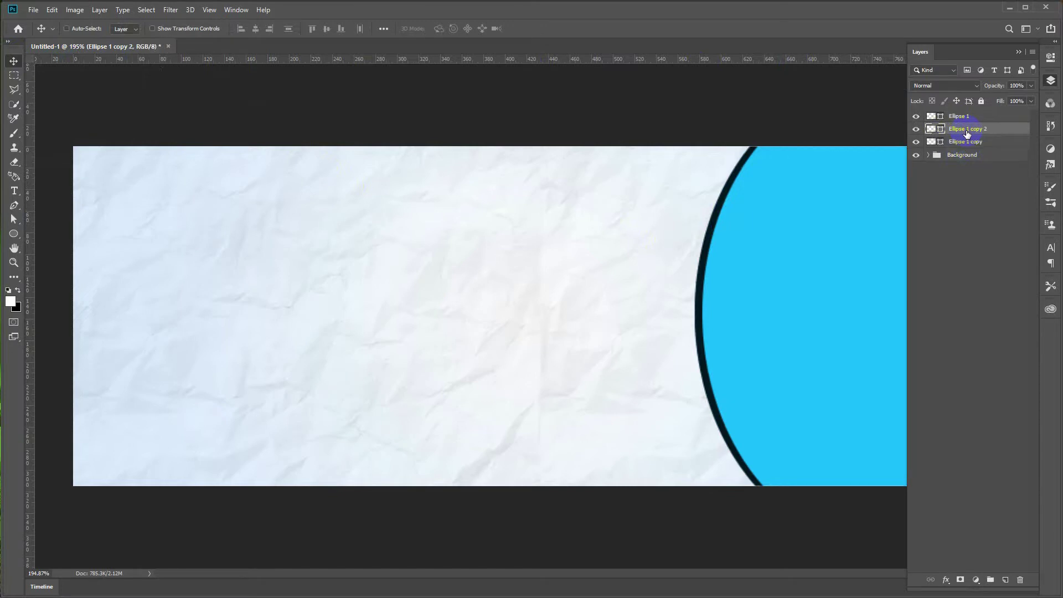
pyautogui.hotkey('ctrl', 't')
pyautogui.press('Left')
pyautogui.press('Left')
pyautogui.press('Left')
pyautogui.press('Return')
pyautogui.doubleClick(934, 132)
pyautogui.moveTo(414, 283)
pyautogui.mouseDown()
pyautogui.moveTo(403, 273)
pyautogui.moveTo(417, 259)
pyautogui.mouseUp()
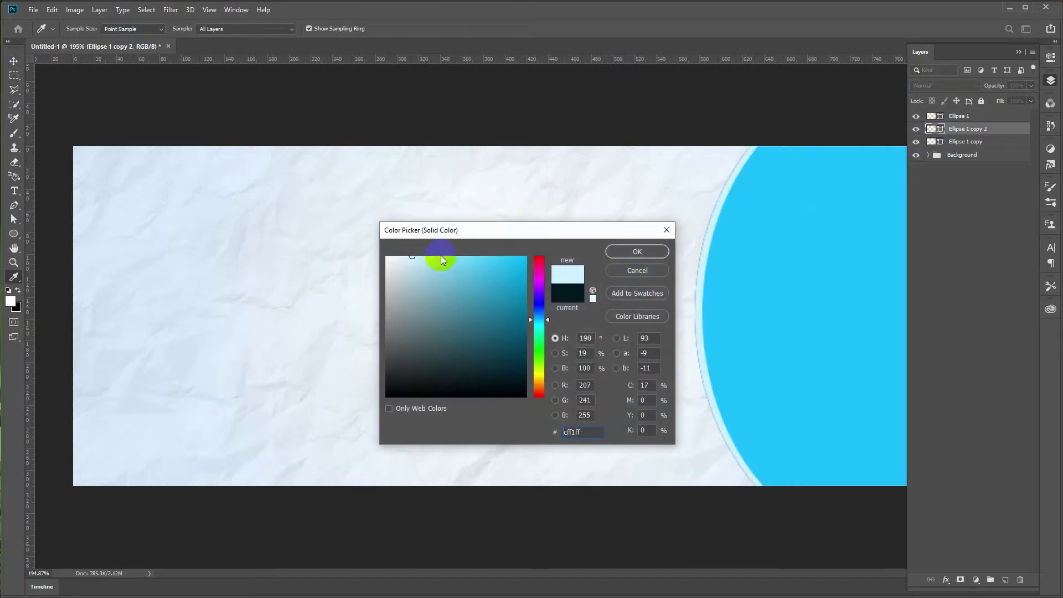
pyautogui.click(638, 251)
# Step: Rotate the pale blue ellipse about -3.6° and shift it 4 px to the right, leaving a tapering dark edge
pyautogui.hotkey('ctrl', 't')
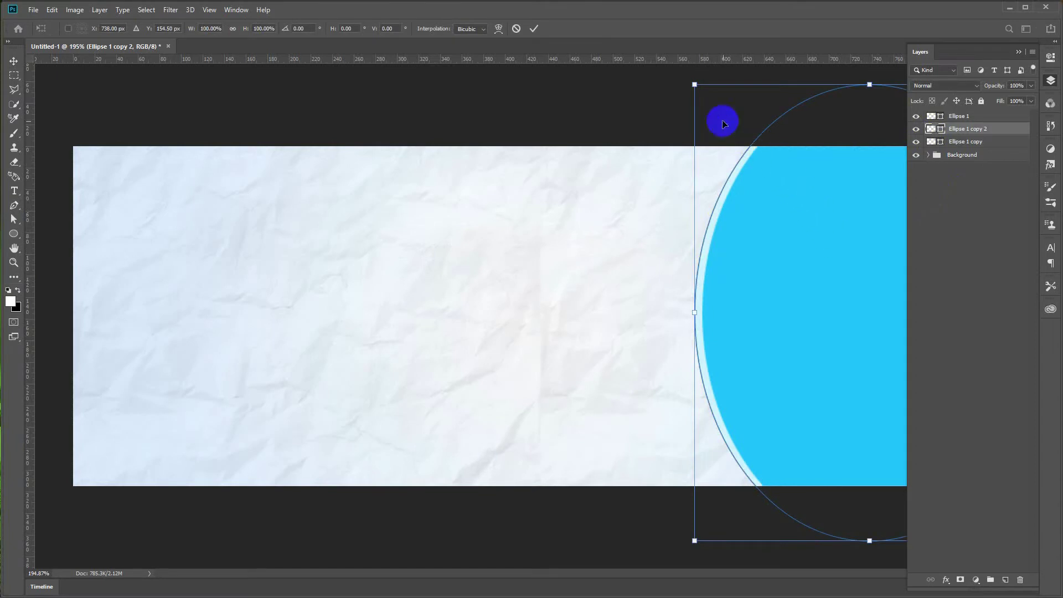
pyautogui.moveTo(676, 76); pyautogui.dragTo(658, 84)
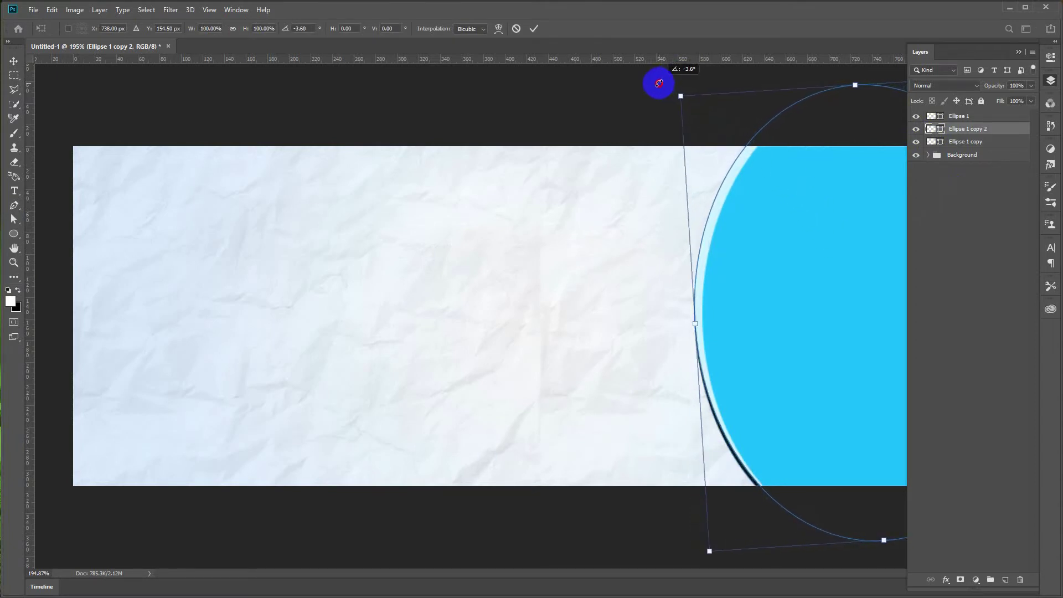
pyautogui.press('Right')
pyautogui.press('Right')
pyautogui.press('Right')
pyautogui.press('Right')
pyautogui.press('Right')
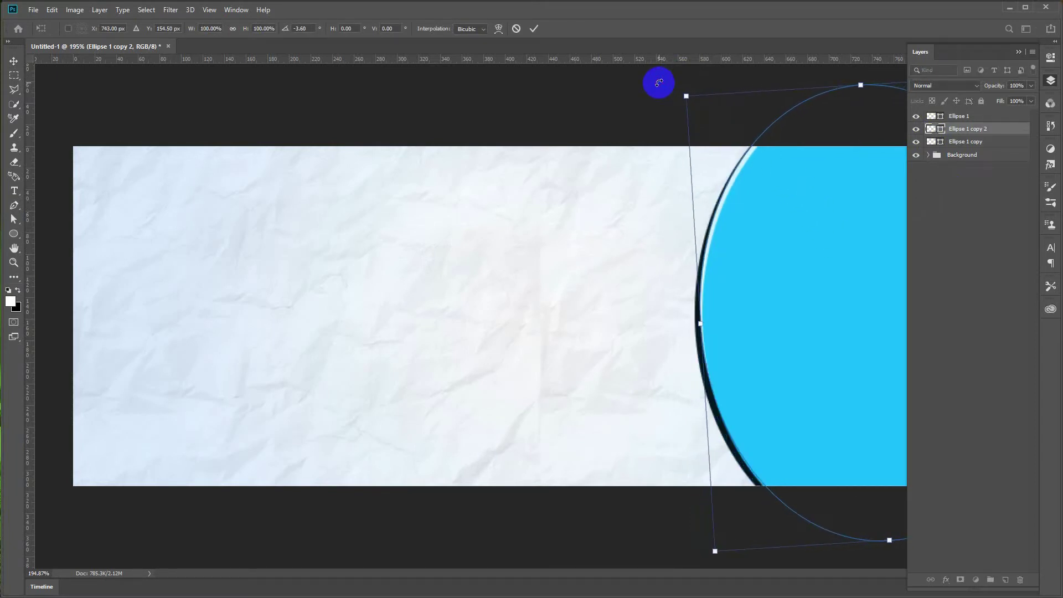
pyautogui.press('Left')
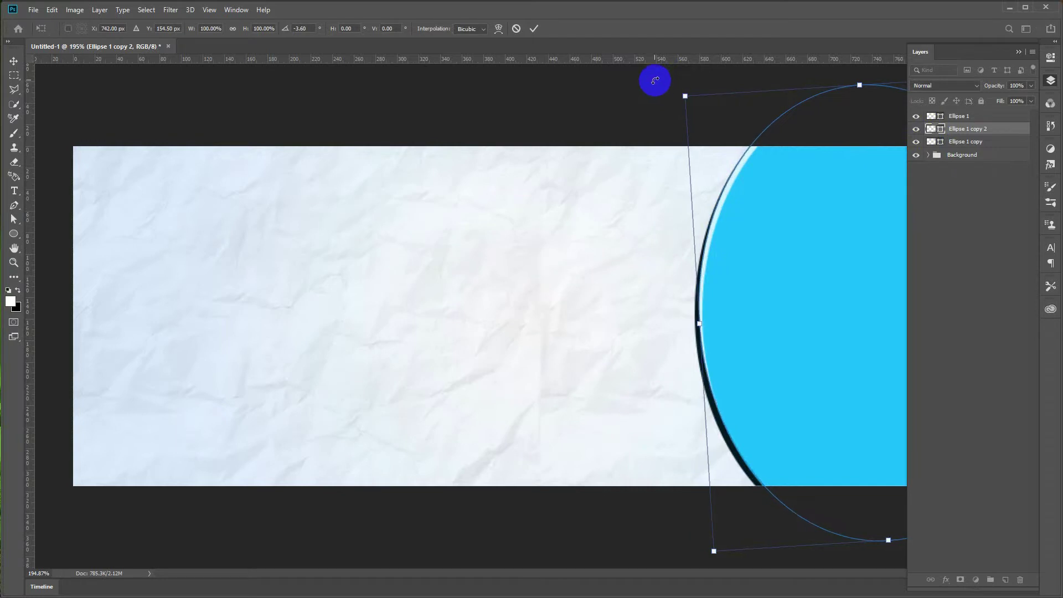
pyautogui.press('Return')
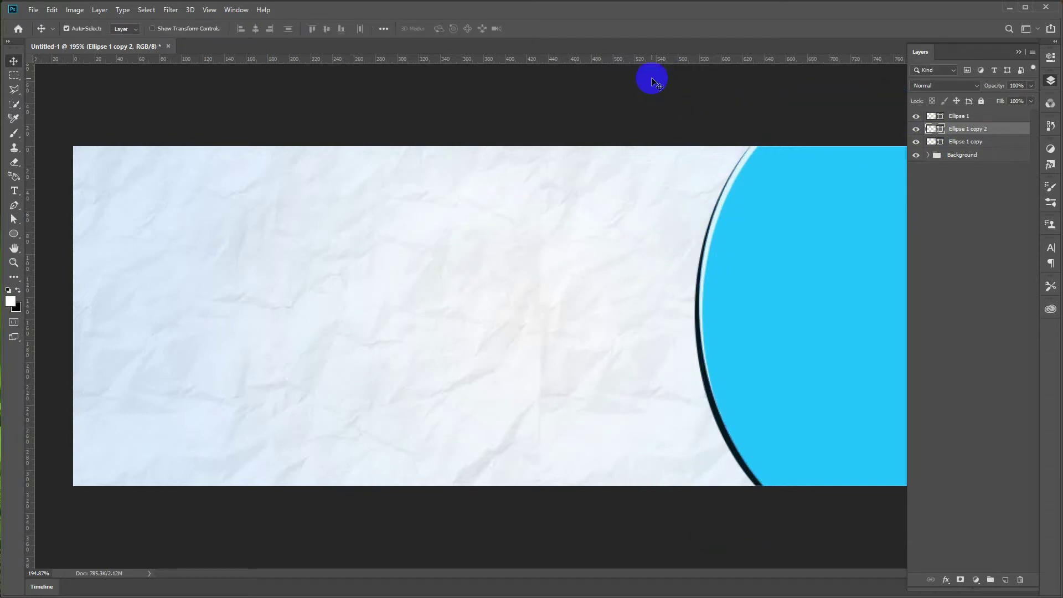
# Step: Nudge the dark ellipse slightly to the left and deselect it
pyautogui.click(972, 143)
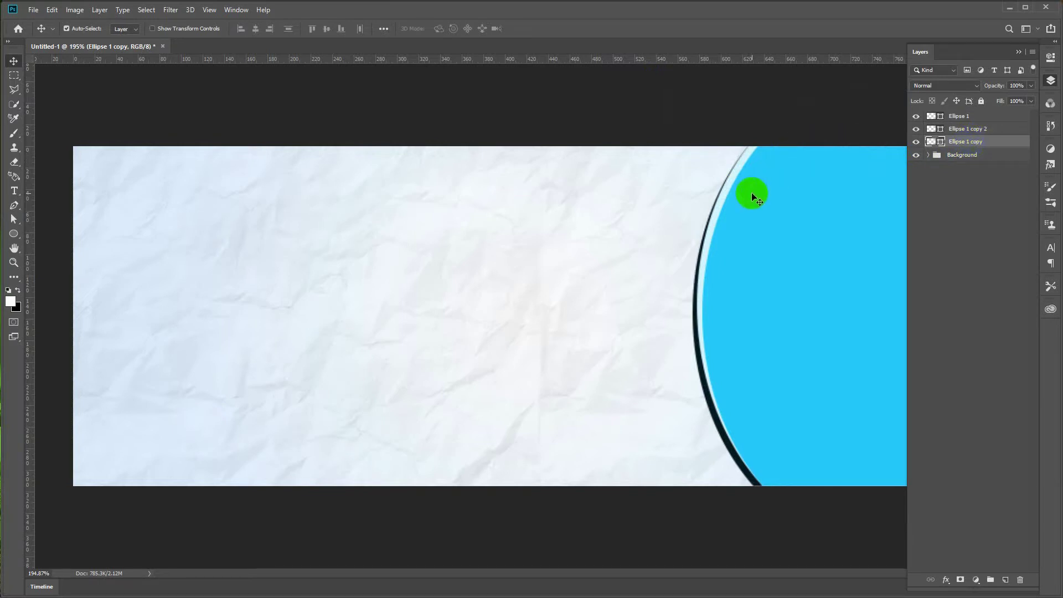
pyautogui.click(729, 109)
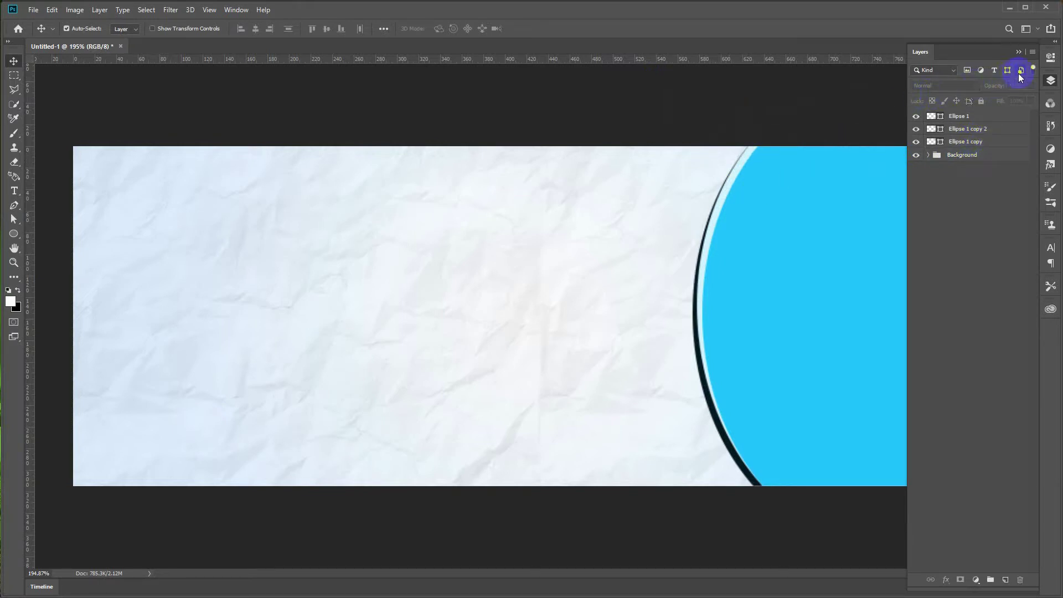
pyautogui.click(1017, 52)
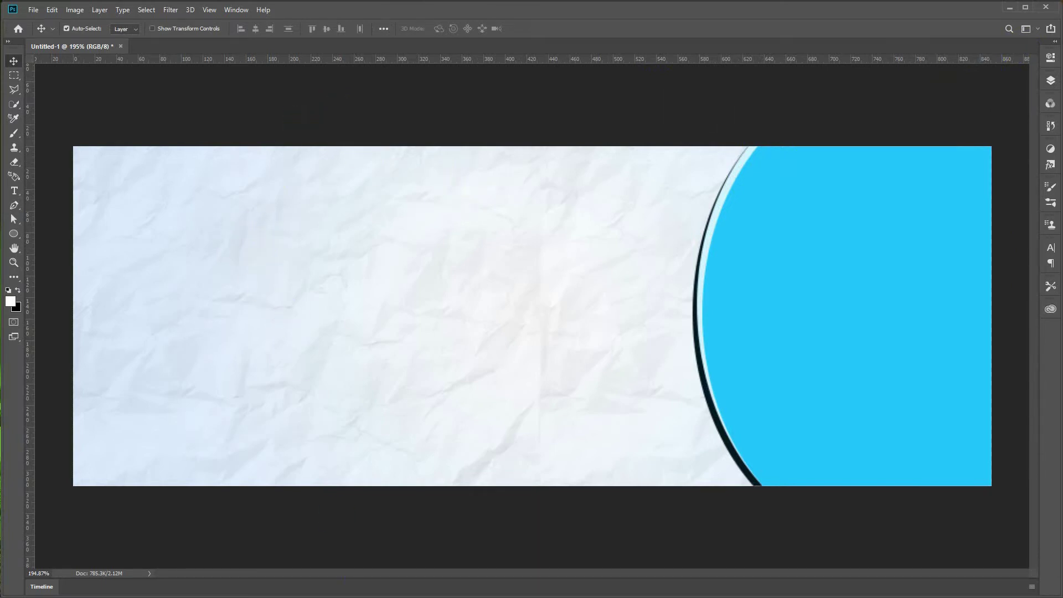
# Step: Place the businessman cutout pngwing.com (3) over the blue ellipse, scaled to about 8% with its base on the canvas's lower edge
pyautogui.moveTo(685, 283); pyautogui.dragTo(816, 415)
pyautogui.moveTo(623, 340); pyautogui.dragTo(842, 343)
pyautogui.moveTo(699, 142); pyautogui.dragTo(753, 176)
pyautogui.moveTo(807, 380); pyautogui.dragTo(830, 363)
pyautogui.moveTo(924, 189); pyautogui.dragTo(945, 164)
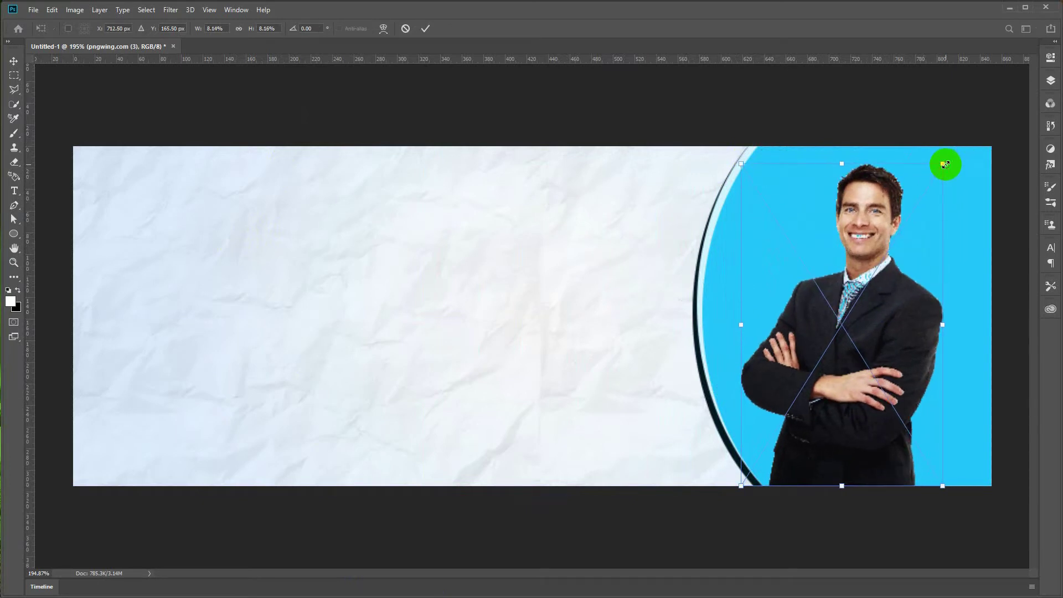
pyautogui.doubleClick(915, 202)
pyautogui.click(659, 99)
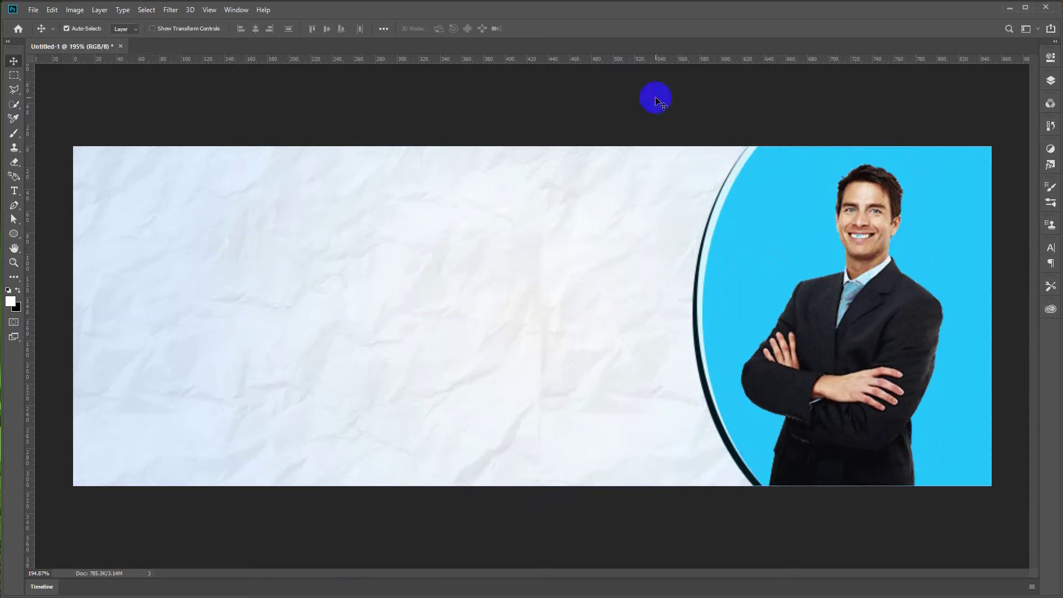
# Step: Select all three ellipse layers, move them together slightly to the left, and deselect them
pyautogui.click(1051, 81)
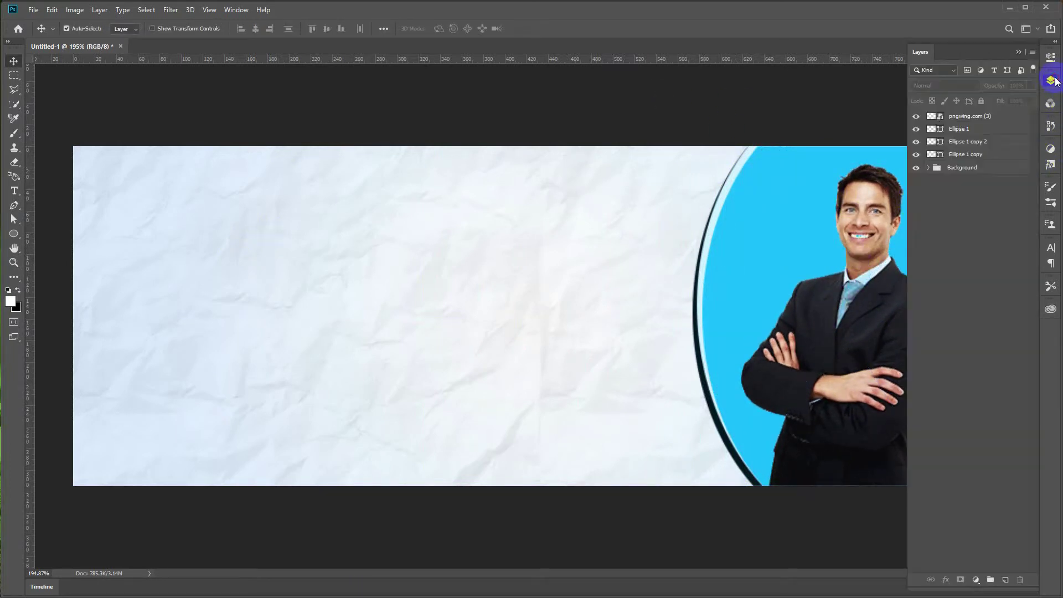
pyautogui.click(973, 152)
pyautogui.click(969, 130)
pyautogui.moveTo(707, 209)
pyautogui.mouseDown()
pyautogui.moveTo(716, 226)
pyautogui.moveTo(712, 216)
pyautogui.mouseUp()
pyautogui.click(719, 97)
pyautogui.click(1018, 52)
# Step: Stretch the bright blue ellipse rightward to about 359 px wide so it covers the canvas's right end
pyautogui.click(965, 217)
pyautogui.hotkey('ctrl', 't')
pyautogui.moveTo(1021, 84); pyautogui.dragTo(1043, 100)
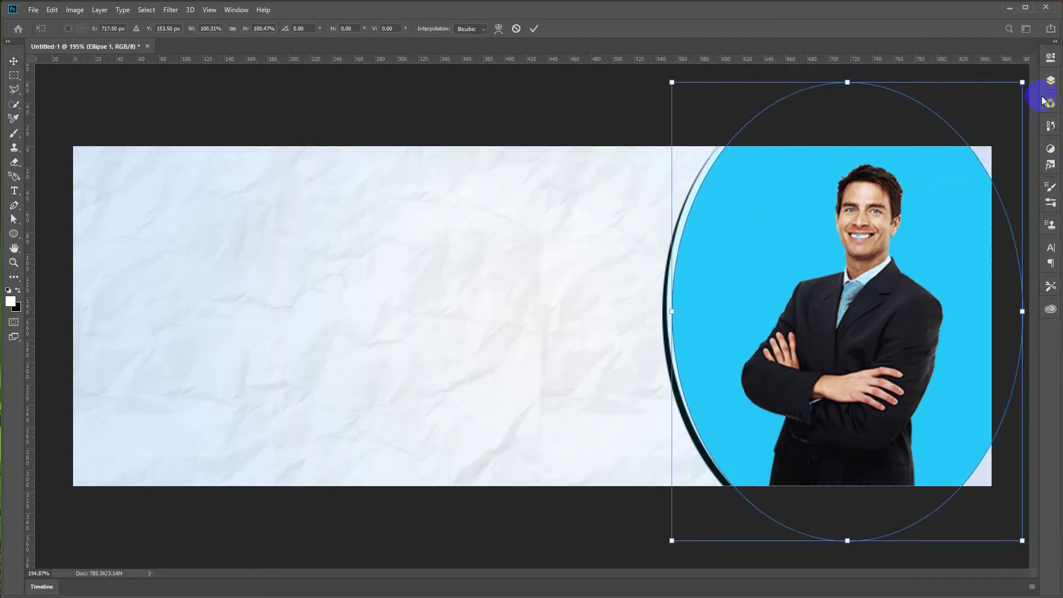
pyautogui.moveTo(1022, 311); pyautogui.dragTo(1059, 302)
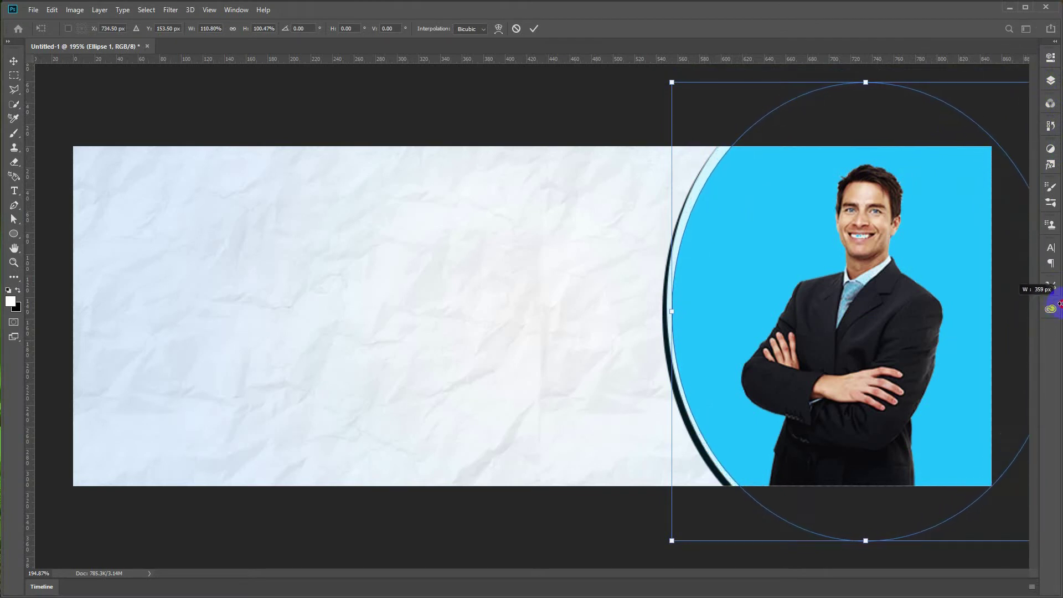
pyautogui.press('Return')
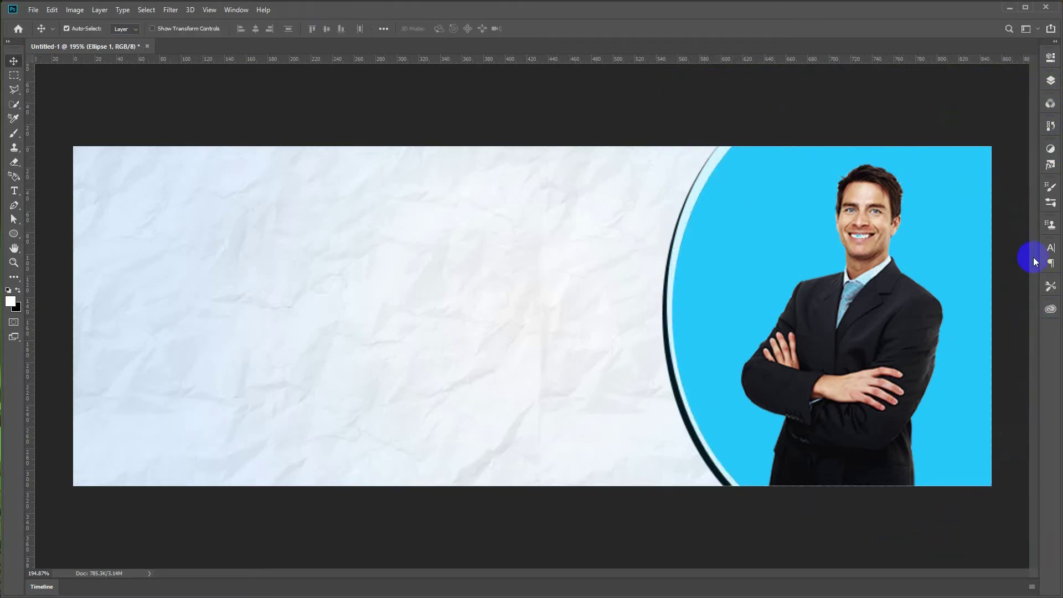
# Step: Increase the bright blue ellipse's height to about 445 px, keeping it centred
pyautogui.click(790, 290)
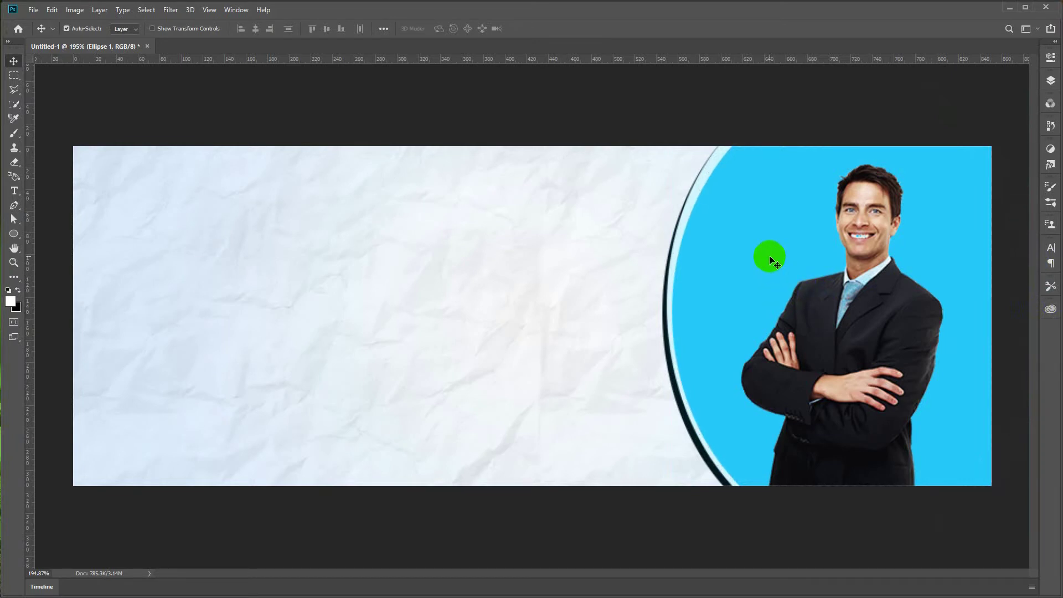
pyautogui.hotkey('ctrl', '-')
pyautogui.hotkey('ctrl', 't')
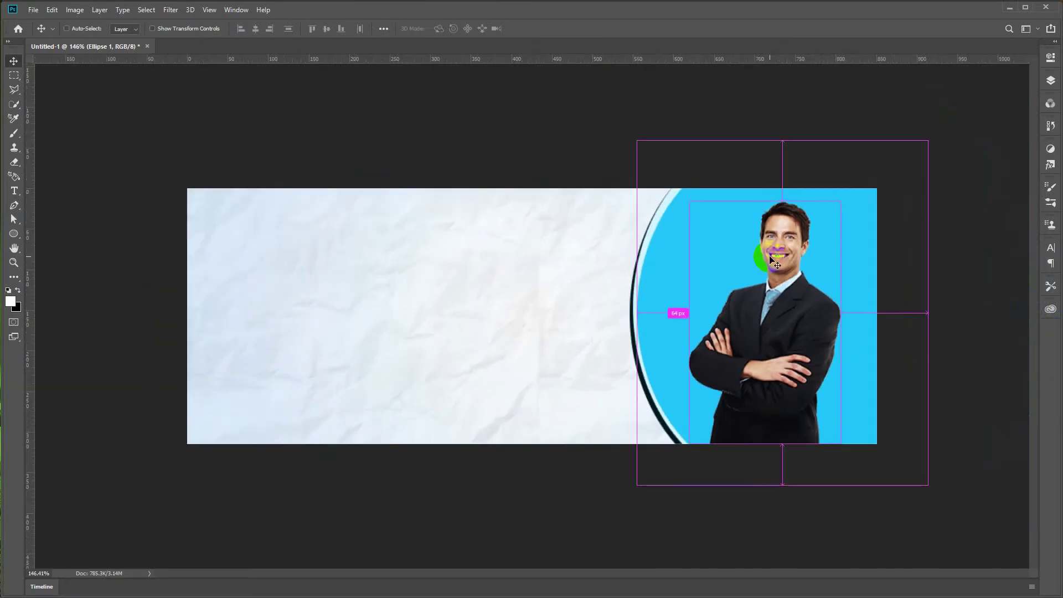
pyautogui.moveTo(788, 136); pyautogui.dragTo(790, 134)
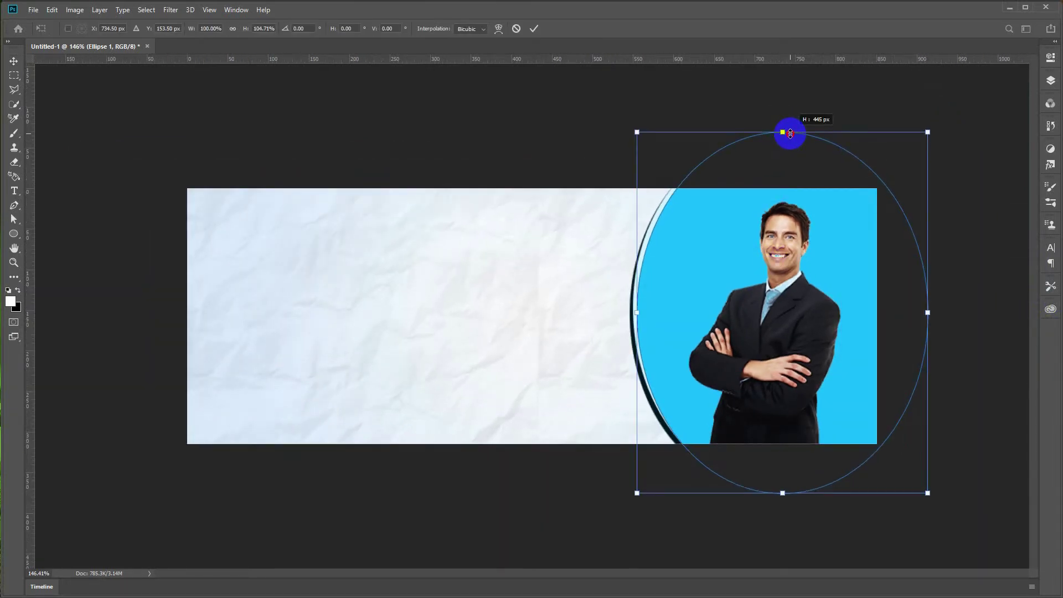
pyautogui.press('Return')
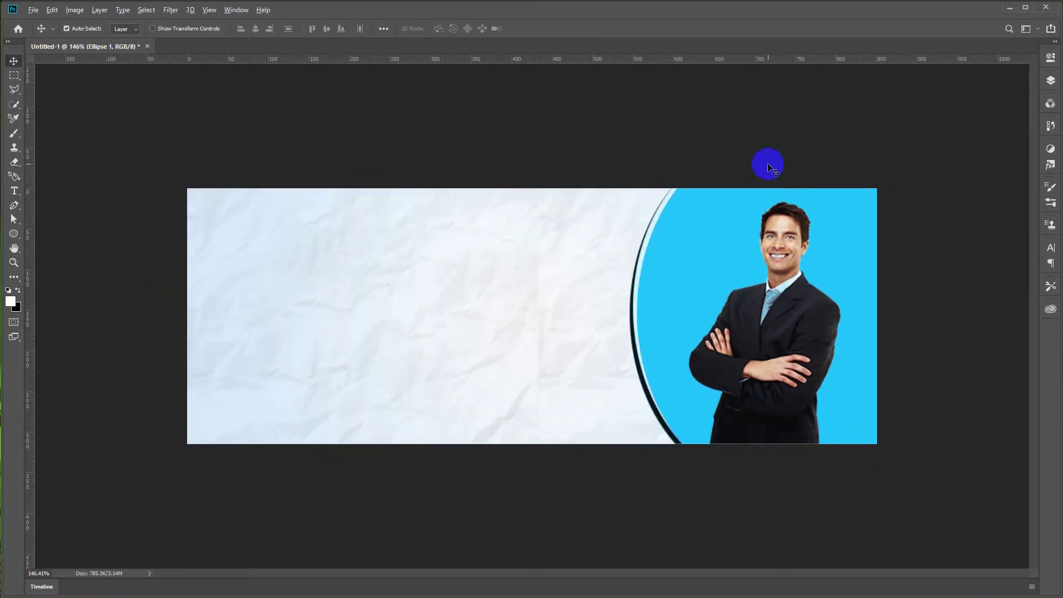
pyautogui.hotkey('ctrl', '+')
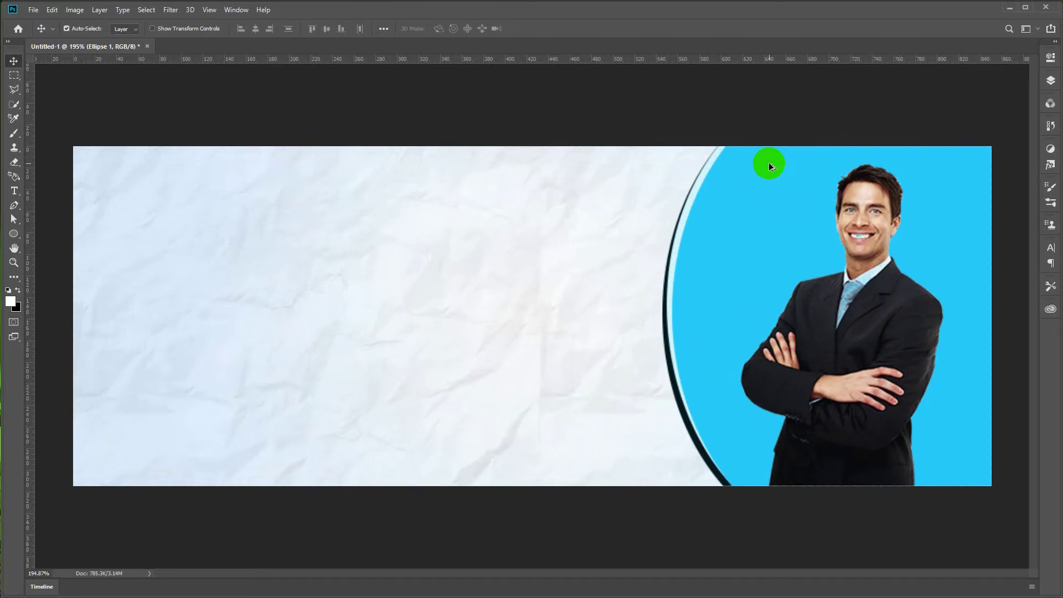
# Step: Move the businessman cutout slightly to the left within the blue ellipse
pyautogui.moveTo(904, 330); pyautogui.dragTo(851, 352)
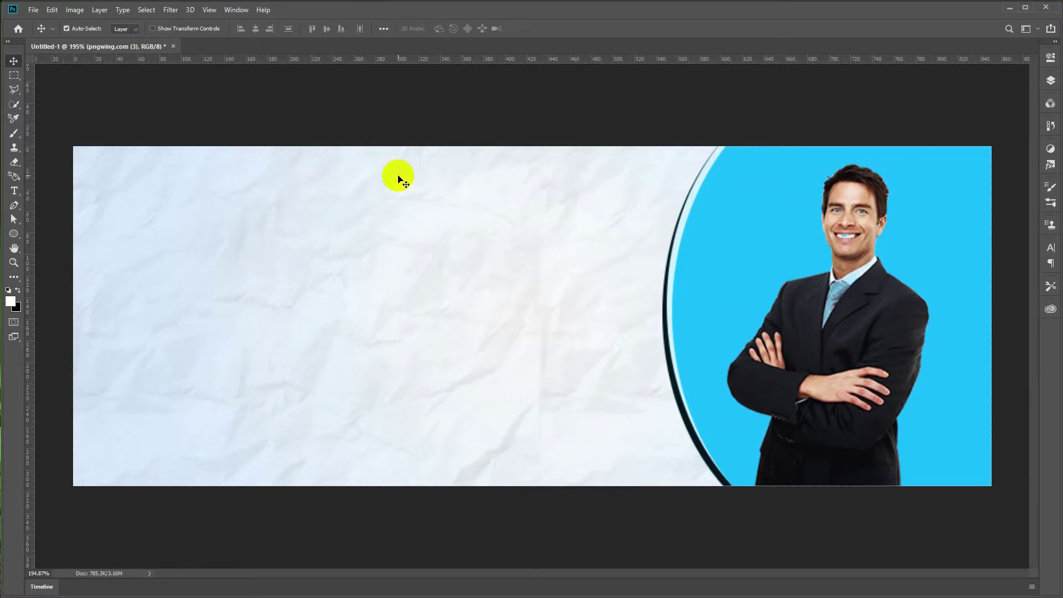
pyautogui.click(216, 151)
# Step: Add the text "We Provide Professional" on the paper background near the canvas's upper left
pyautogui.press('t')
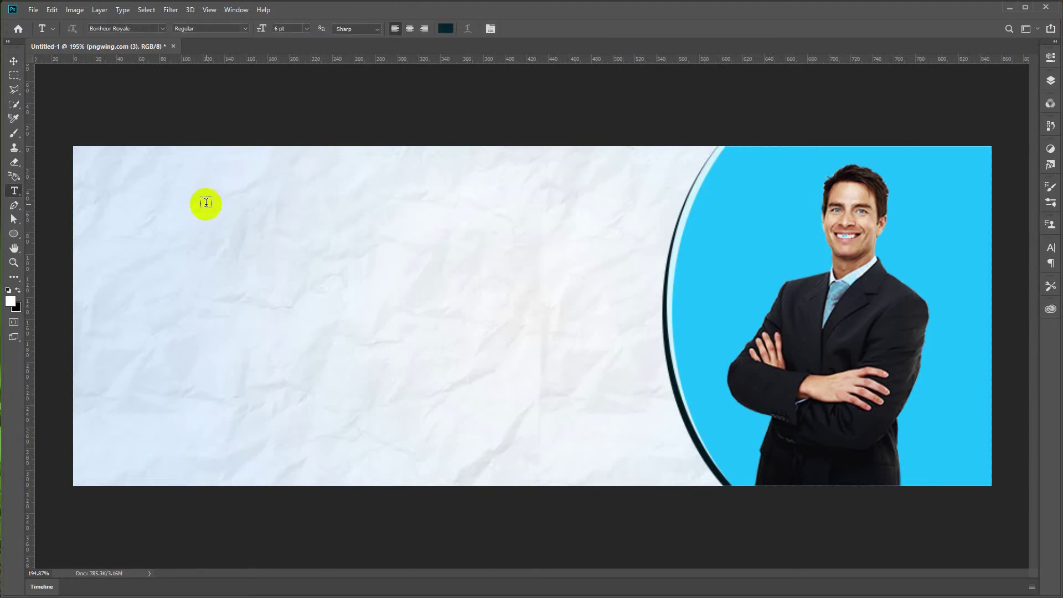
pyautogui.click(206, 203)
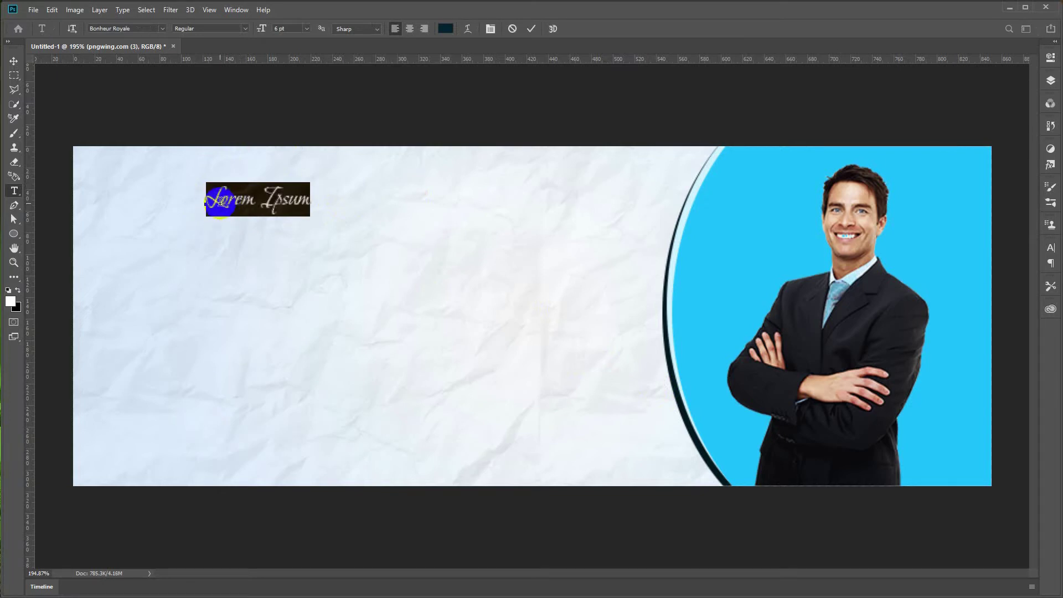
pyautogui.write('We Provide Professio')
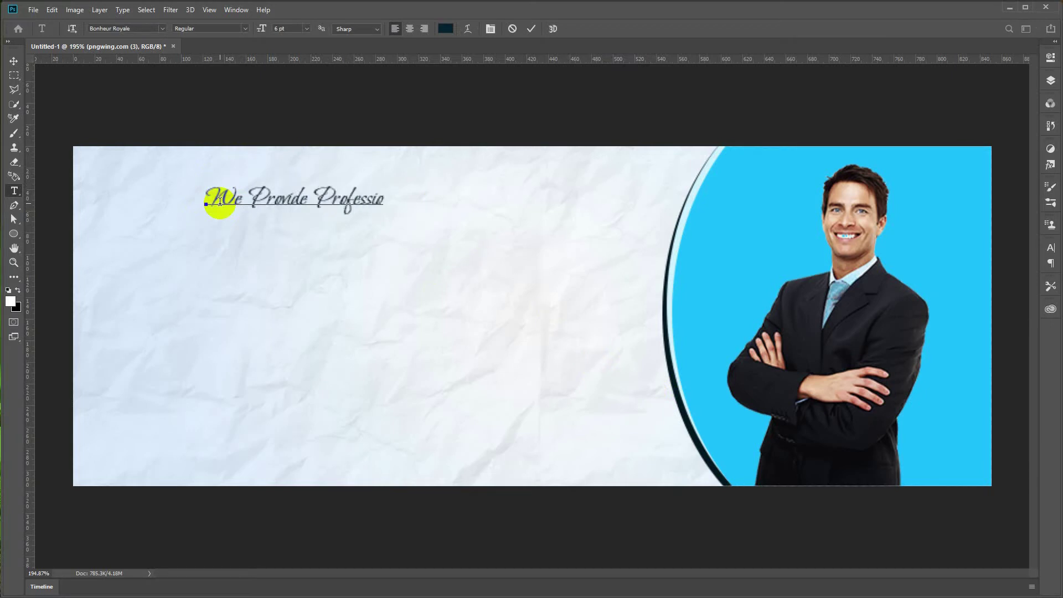
pyautogui.write('nal')
pyautogui.hotkey('ctrl', 'Return')
pyautogui.scroll(-3, 219, 214)
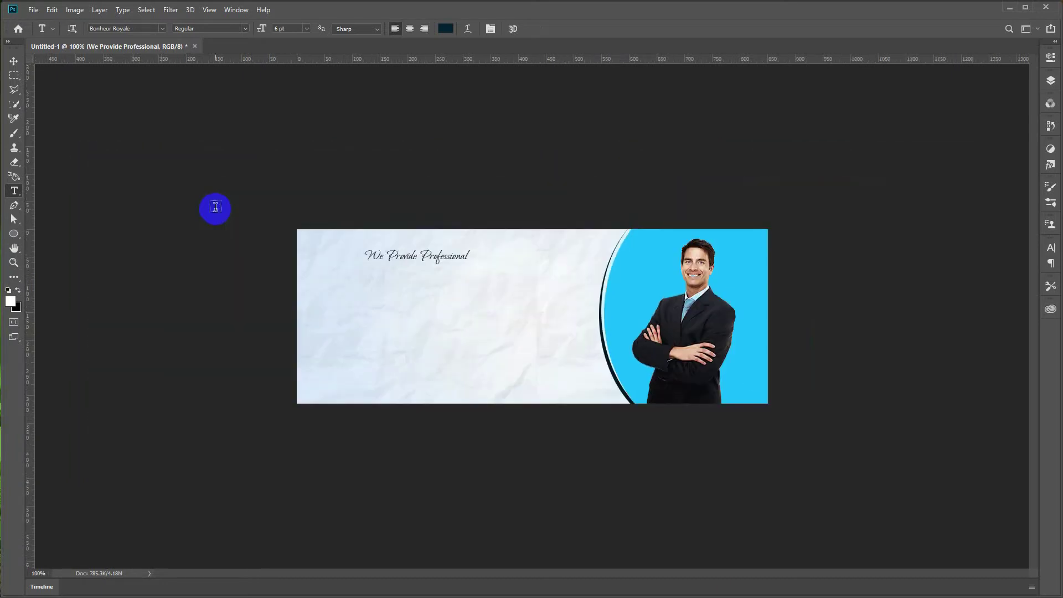
pyautogui.scroll(4, 213, 206)
pyautogui.click(73, 10)
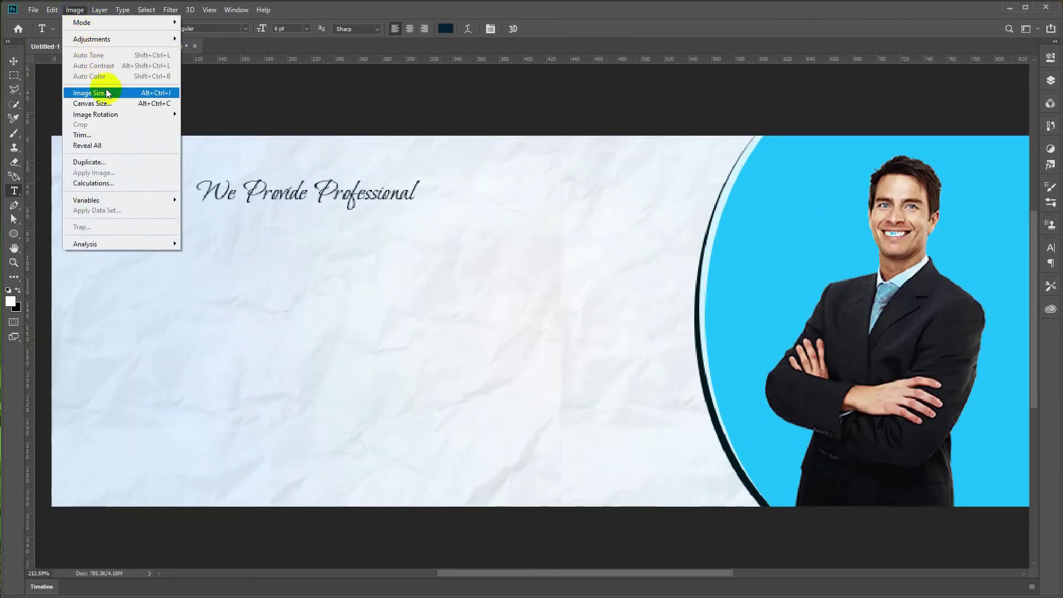
pyautogui.click(105, 89)
pyautogui.press('Escape')
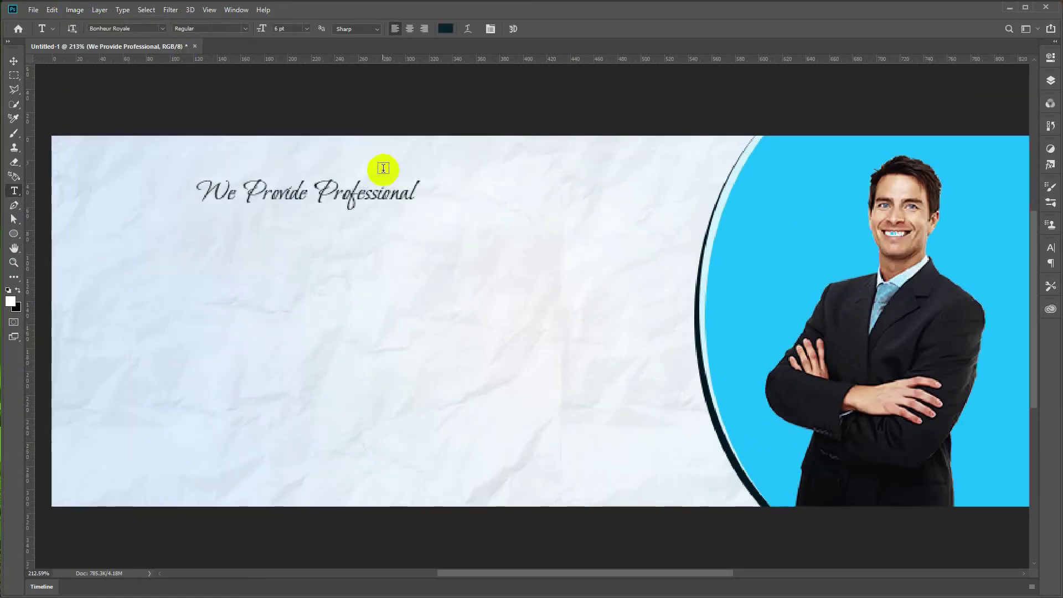
# Step: Enlarge the "We Provide Professional" text to about 7.66 pt and shift it slightly to the left
pyautogui.scroll(-2, 382, 195)
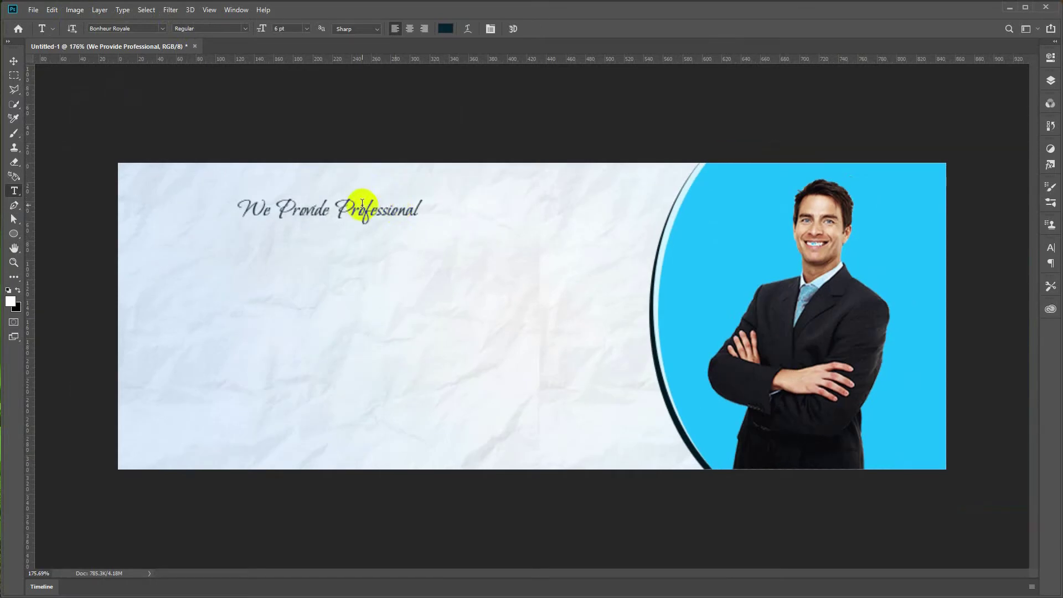
pyautogui.hotkey('ctrl', 't')
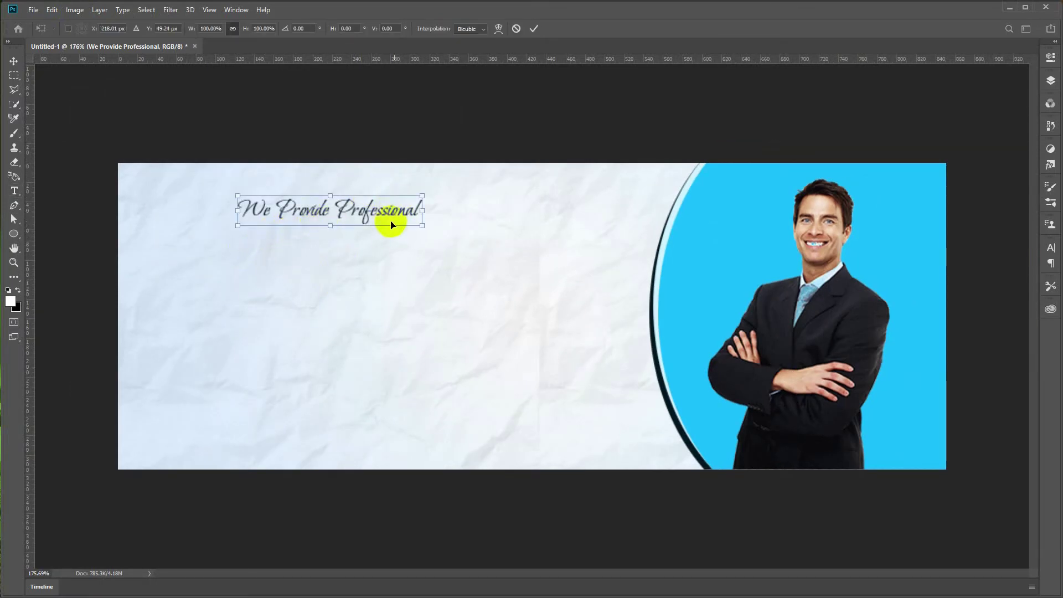
pyautogui.moveTo(437, 230); pyautogui.dragTo(474, 247)
pyautogui.moveTo(351, 214); pyautogui.dragTo(336, 216)
pyautogui.press('Return')
# Step: Add a two-line text reading "BUSINESS" and "SOLUTION" just below the "We Provide Professional" line
pyautogui.press('t')
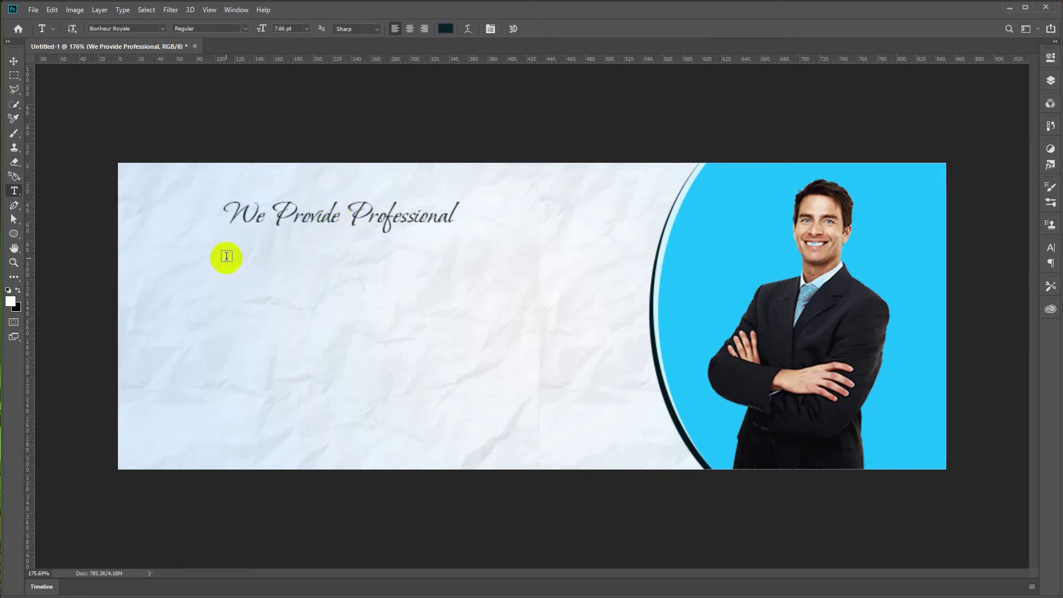
pyautogui.click(233, 255)
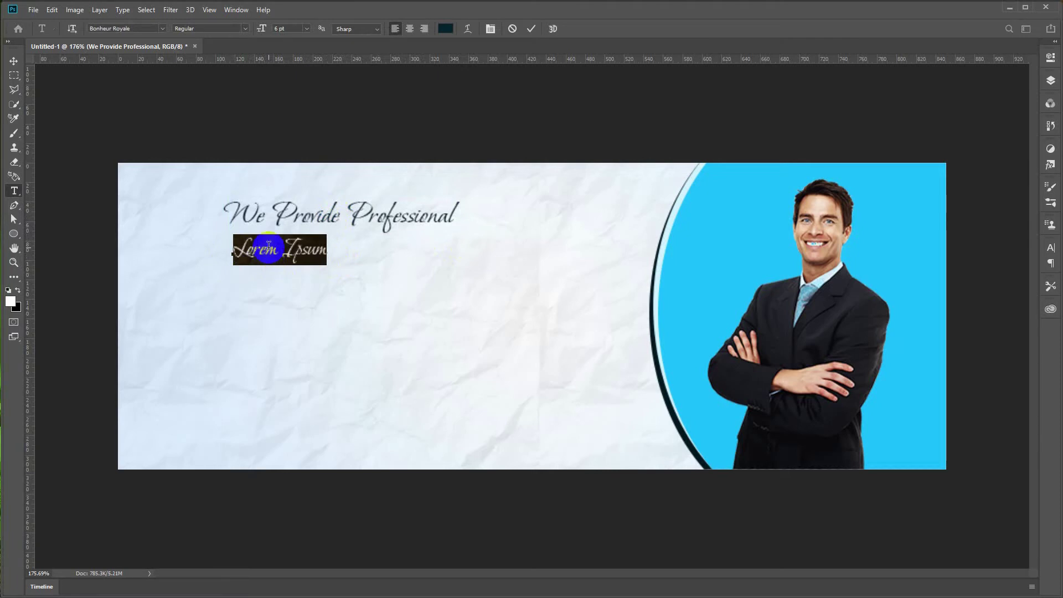
pyautogui.write('W')
pyautogui.press('BackSpace')
pyautogui.write('BUSINESSSUL')
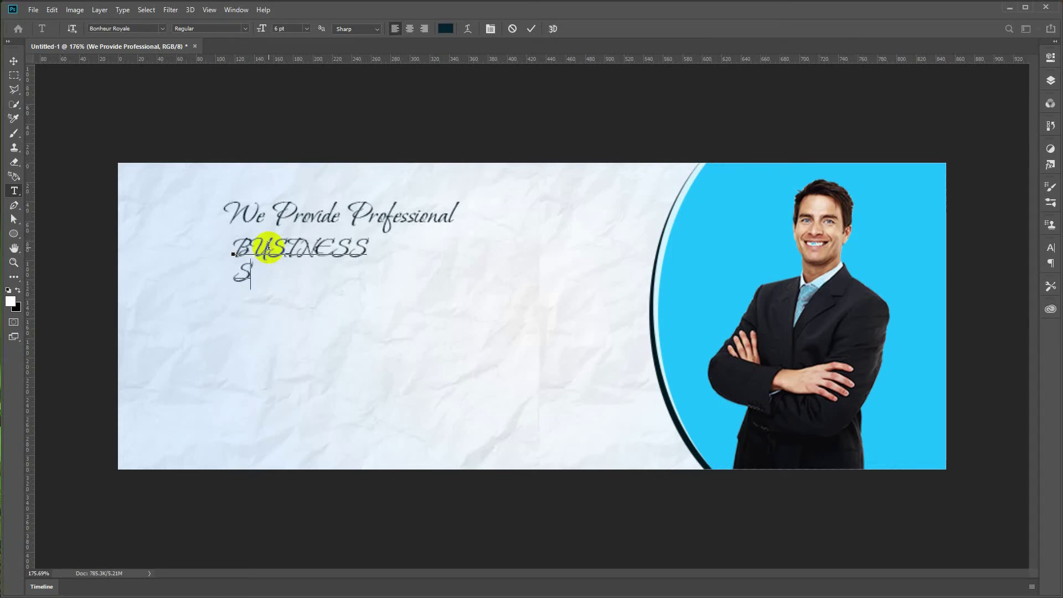
pyautogui.press('BackSpace')
pyautogui.press('BackSpace')
pyautogui.write('OLU')
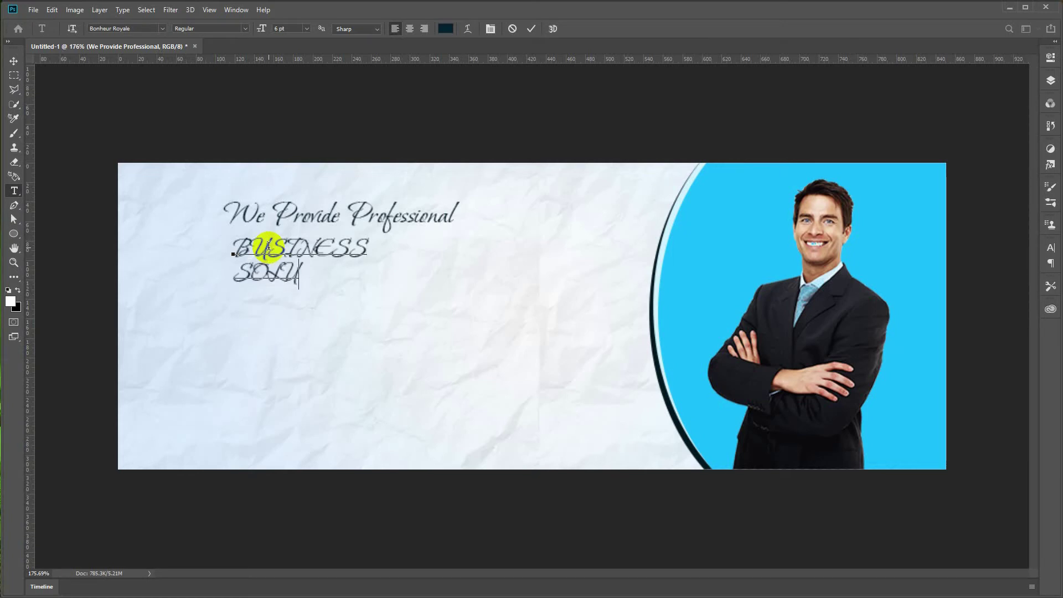
pyautogui.write('TION')
# Step: Change the font of the word "BUSINESS" to A28 Pngtree
pyautogui.moveTo(232, 247); pyautogui.dragTo(429, 244)
pyautogui.click(141, 30)
pyautogui.click(162, 28)
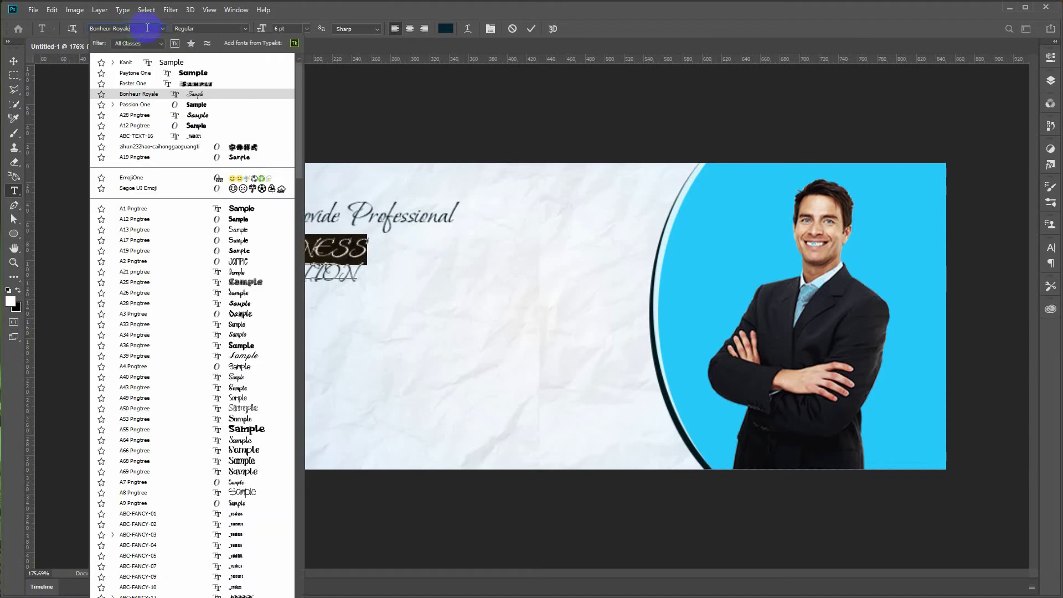
pyautogui.click(143, 300)
pyautogui.click(139, 285)
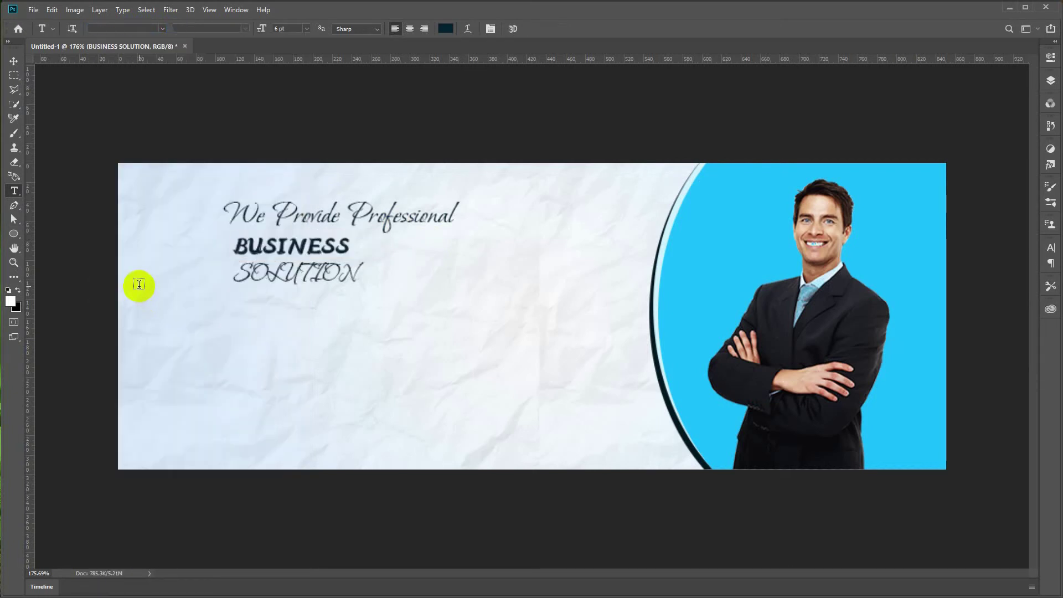
# Step: Set the word "SOLUTION" in the A28 Pngtree font
pyautogui.doubleClick(295, 279)
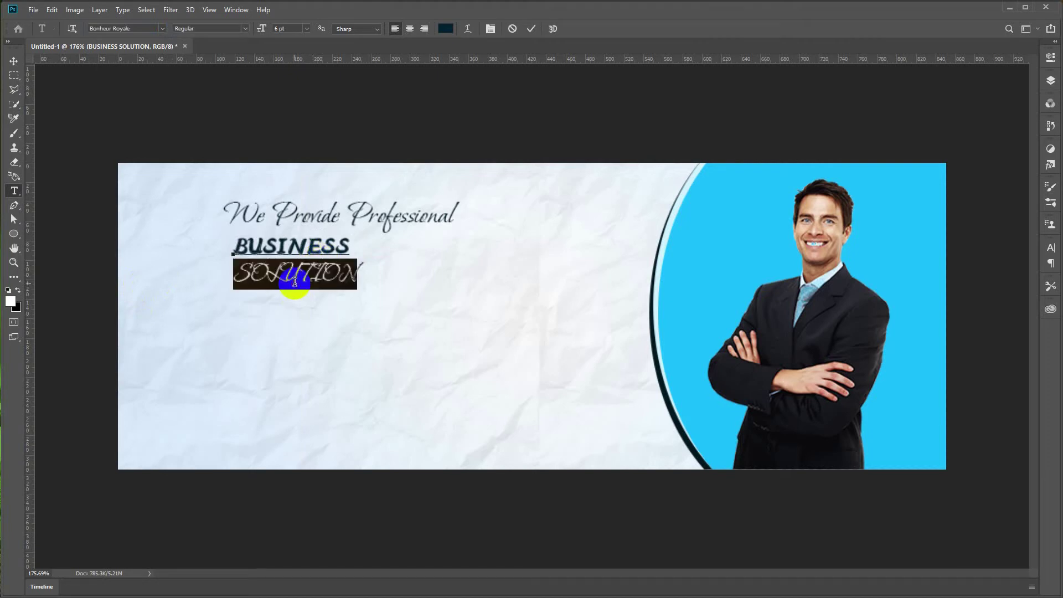
pyautogui.click(128, 28)
pyautogui.write('A')
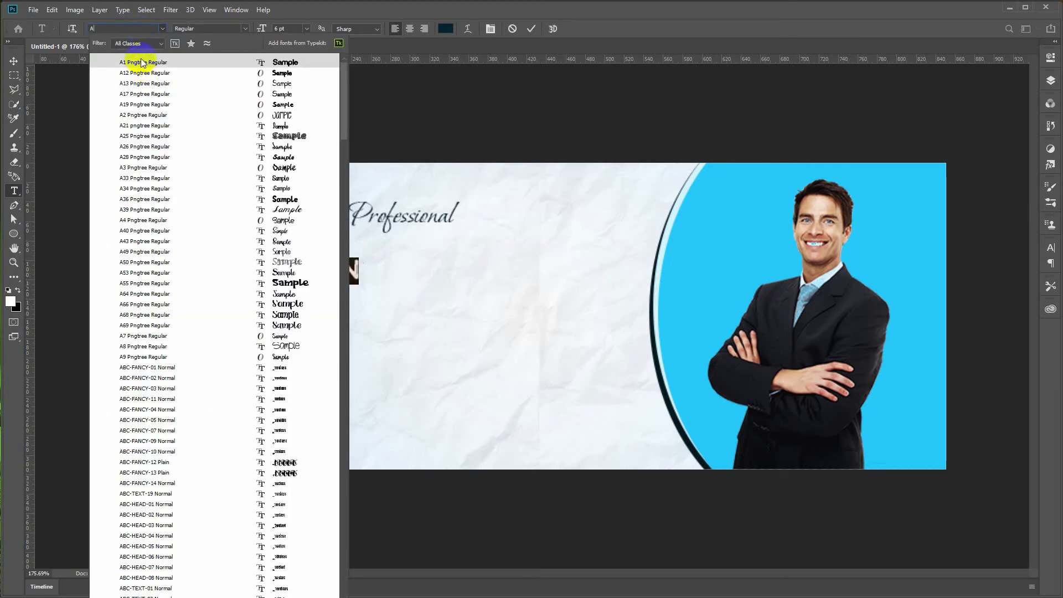
pyautogui.write('2')
pyautogui.click(138, 105)
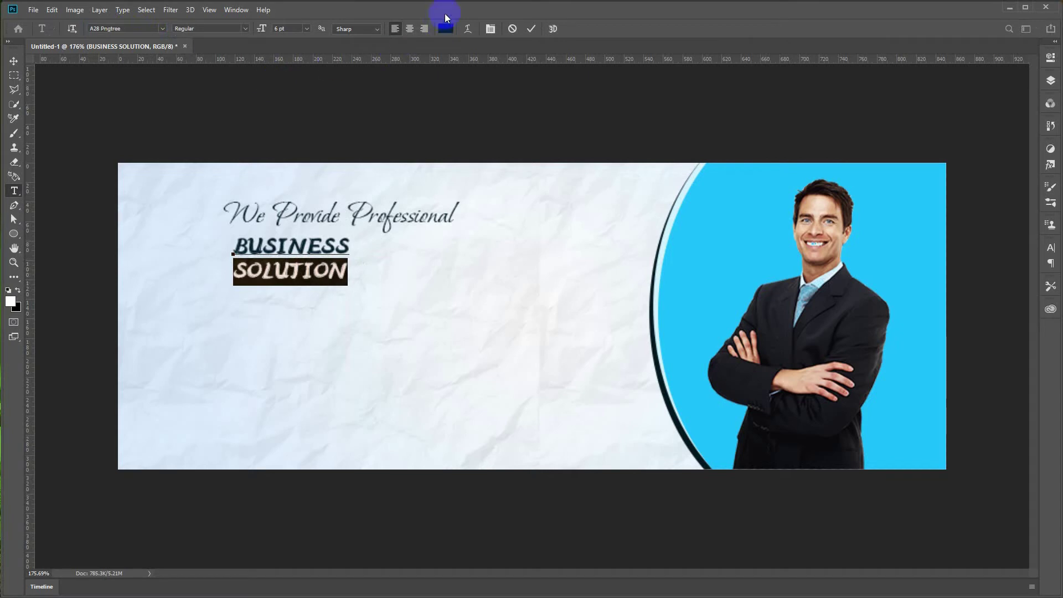
# Step: Recolour the word "BUSINESS" with the bright blue sampled from the ellipse, #1abcff
pyautogui.doubleClick(257, 249)
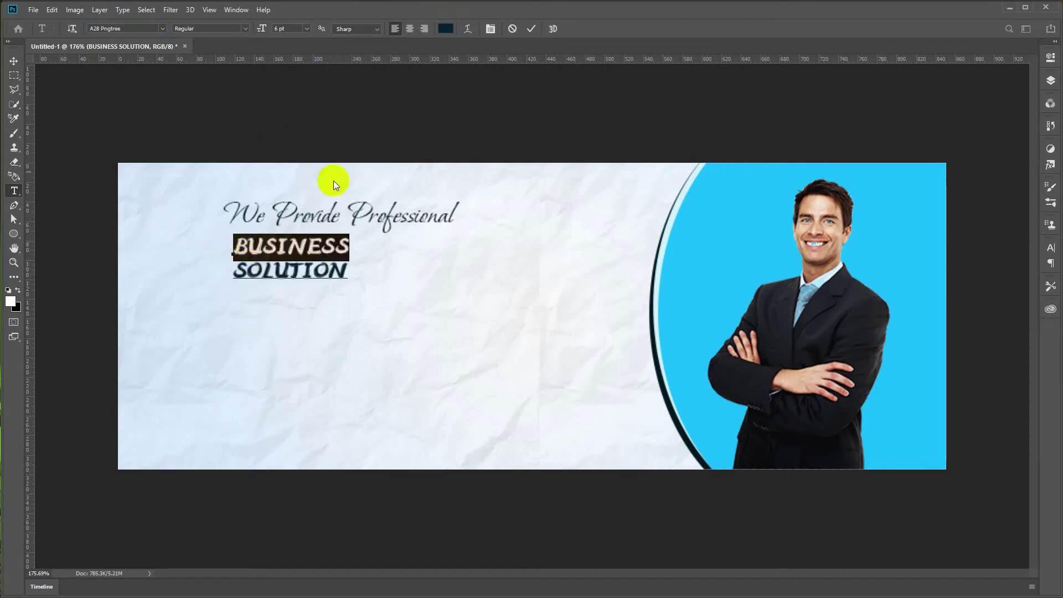
pyautogui.click(446, 28)
pyautogui.click(741, 235)
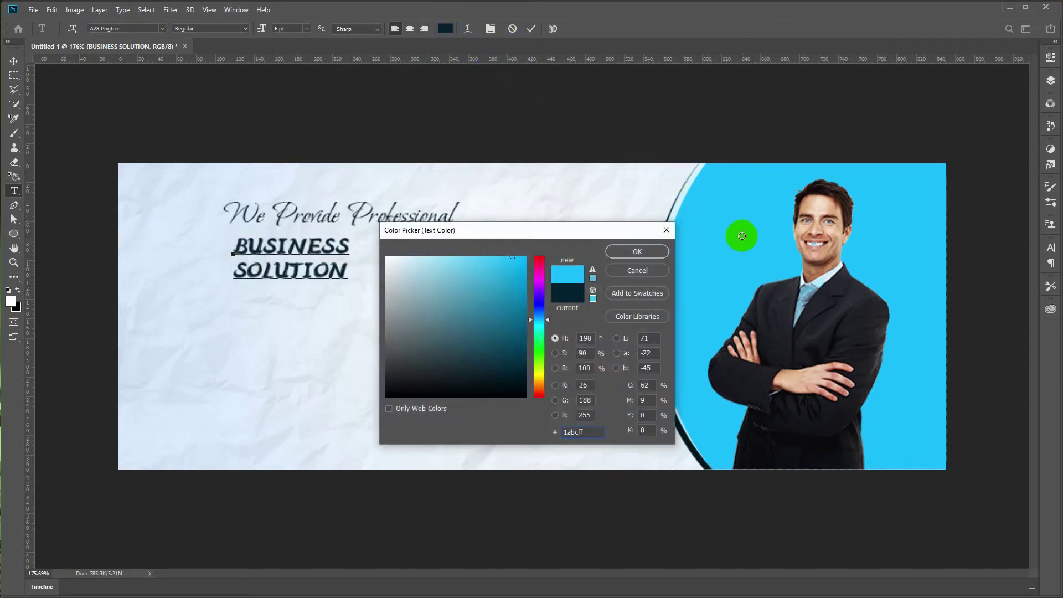
pyautogui.press('Return')
pyautogui.click(735, 218)
# Step: Scale the "BUSINESS SOLUTION" text to about 164% and align its left edge beneath the "We Provide Professional" line
pyautogui.hotkey('ctrl', 't')
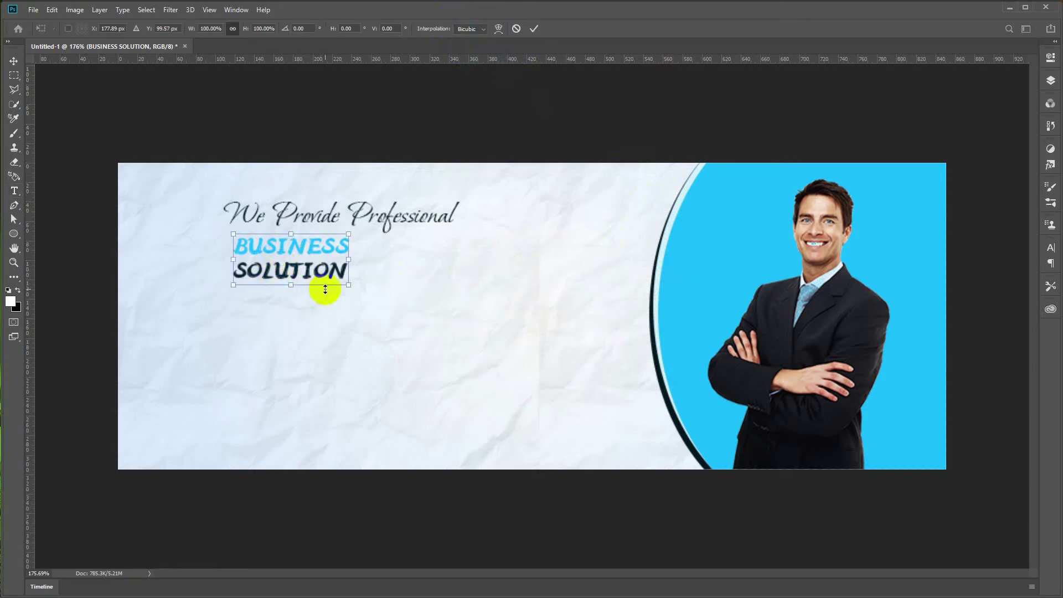
pyautogui.moveTo(350, 285); pyautogui.dragTo(450, 326)
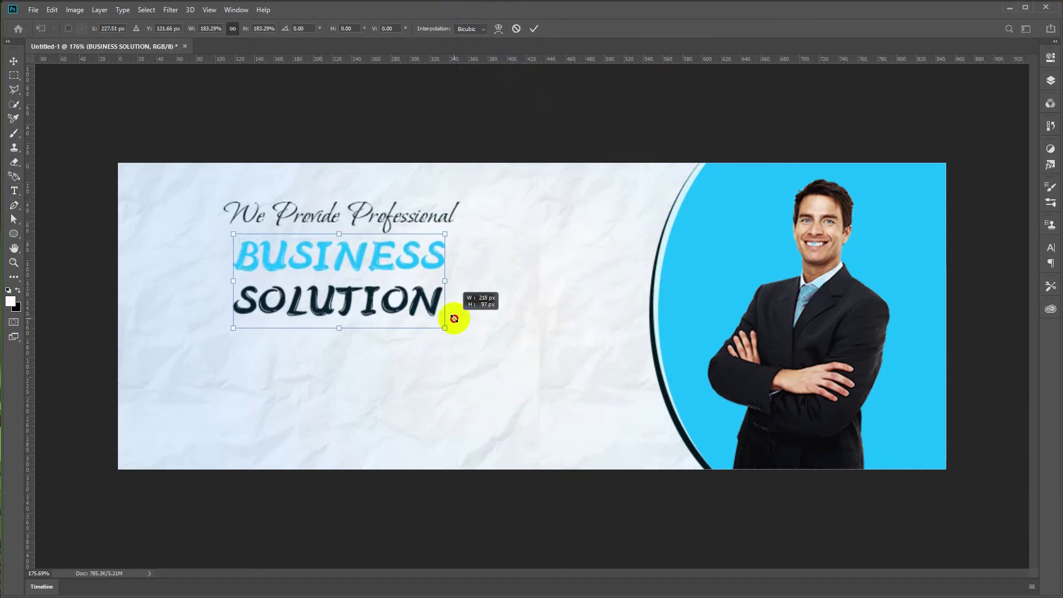
pyautogui.moveTo(294, 275); pyautogui.dragTo(284, 271)
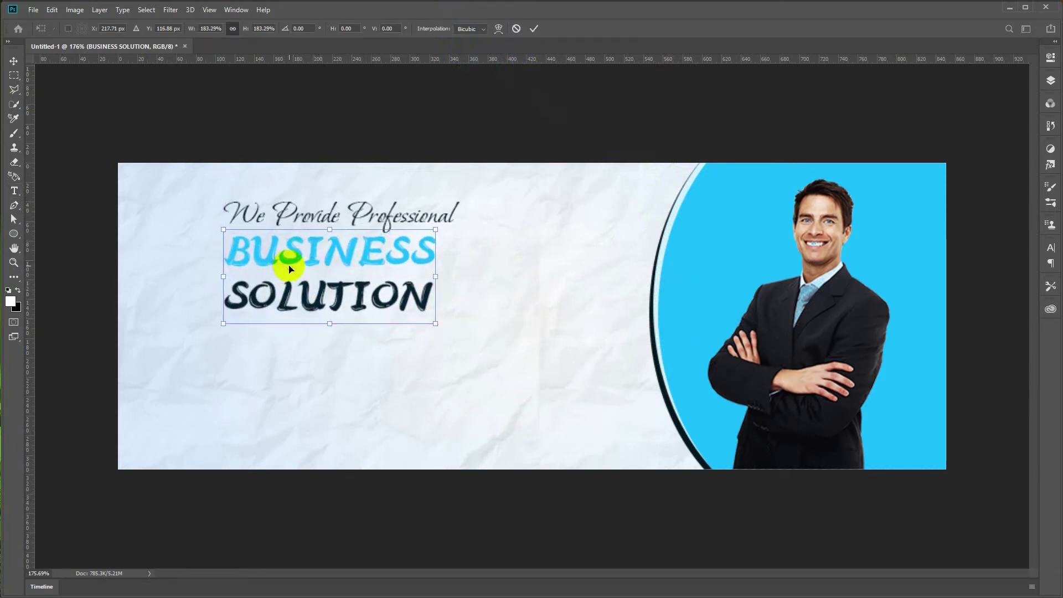
pyautogui.moveTo(435, 324); pyautogui.dragTo(417, 309)
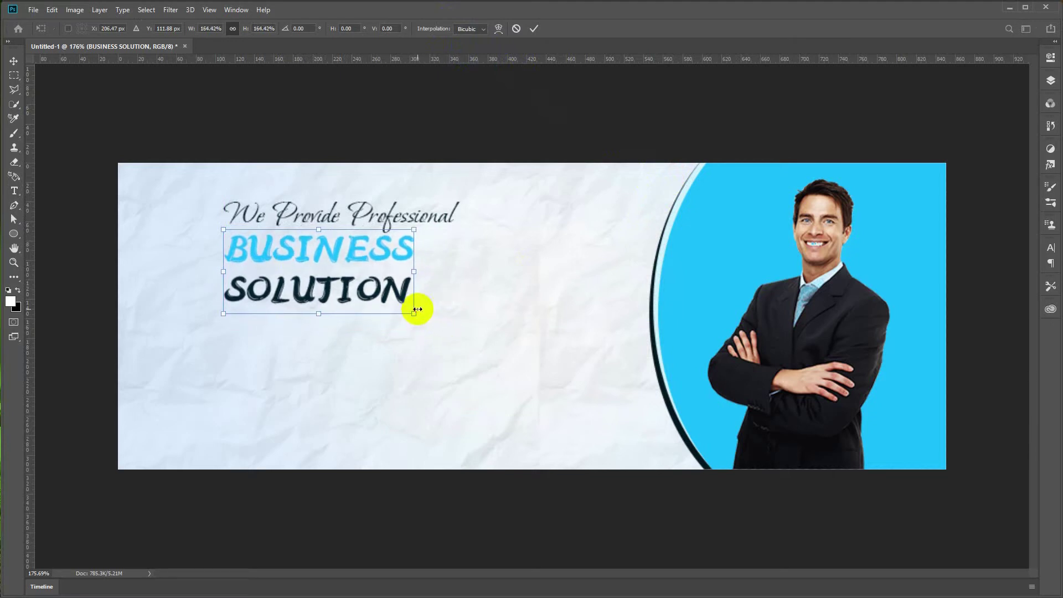
pyautogui.press('Return')
# Step: Scale the "We Provide Professional" text down to about 87%, closer to the width of the headline below it
pyautogui.press('v')
pyautogui.click(431, 219)
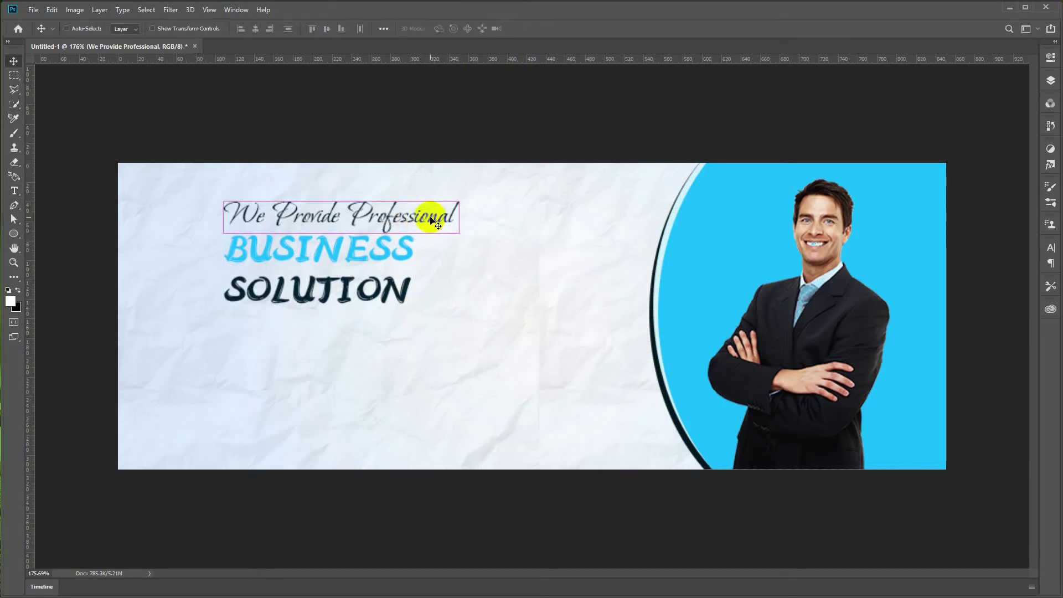
pyautogui.hotkey('ctrl', 't')
pyautogui.moveTo(457, 233); pyautogui.dragTo(427, 226)
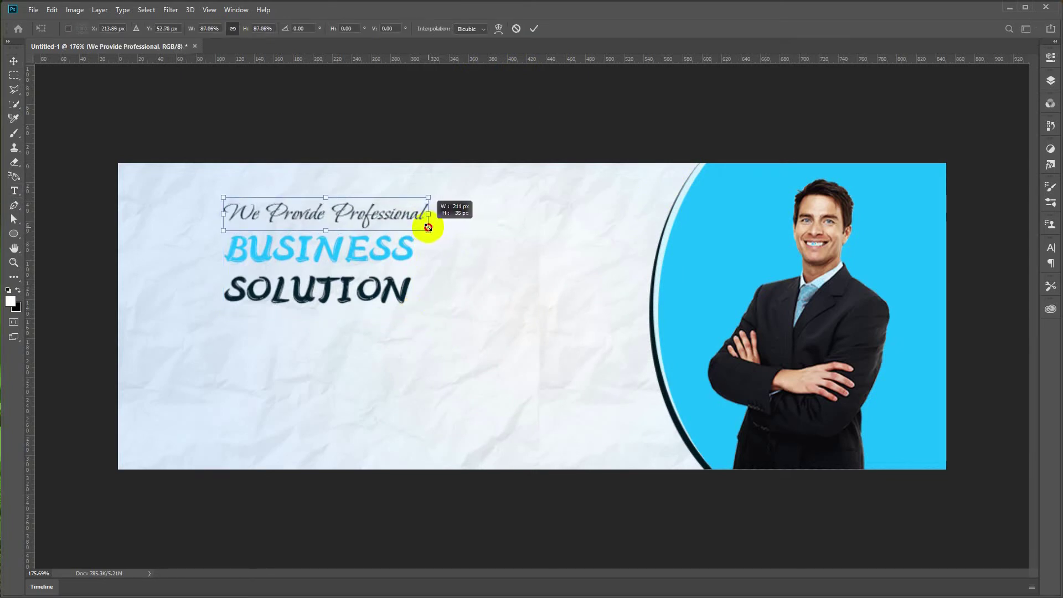
pyautogui.press('Return')
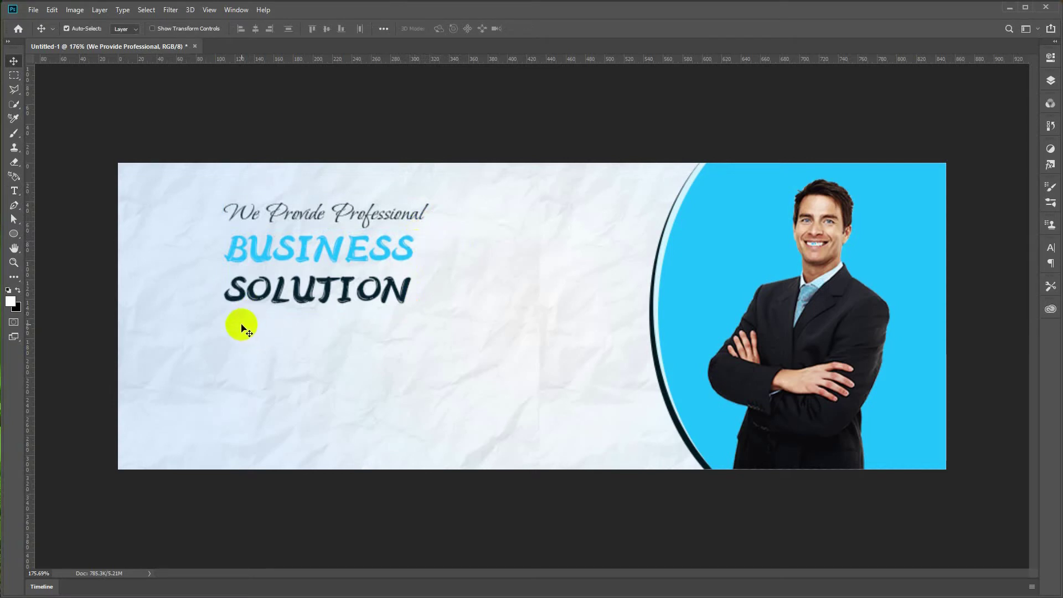
# Step: Create a paragraph text box with Lorem ipsum placeholder text below "SOLUTION" and set its font to Kanit Regular
pyautogui.press('t')
pyautogui.moveTo(228, 324); pyautogui.dragTo(403, 380)
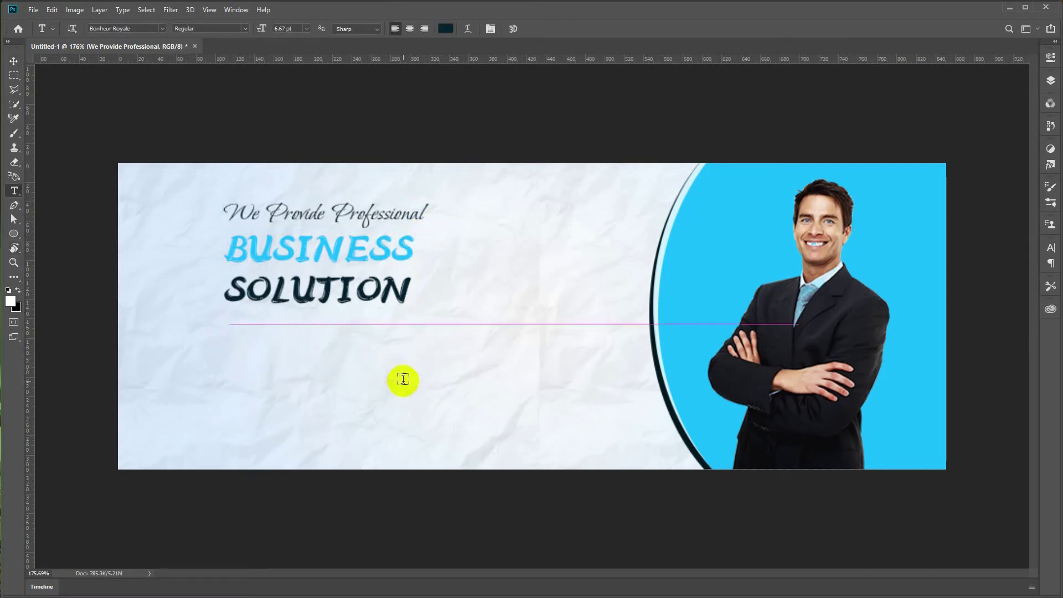
pyautogui.click(143, 29)
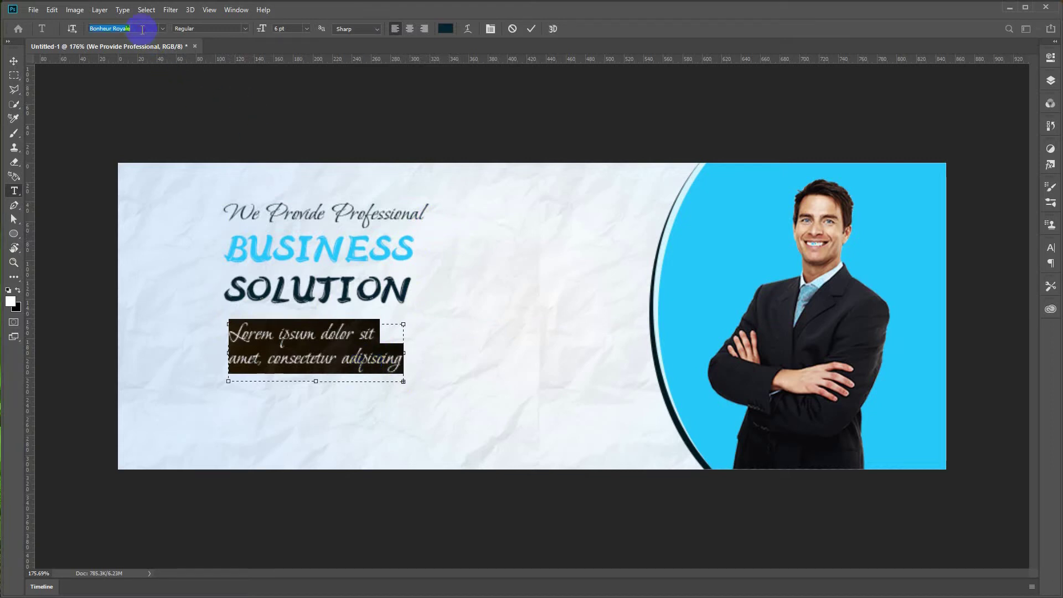
pyautogui.write('KANI')
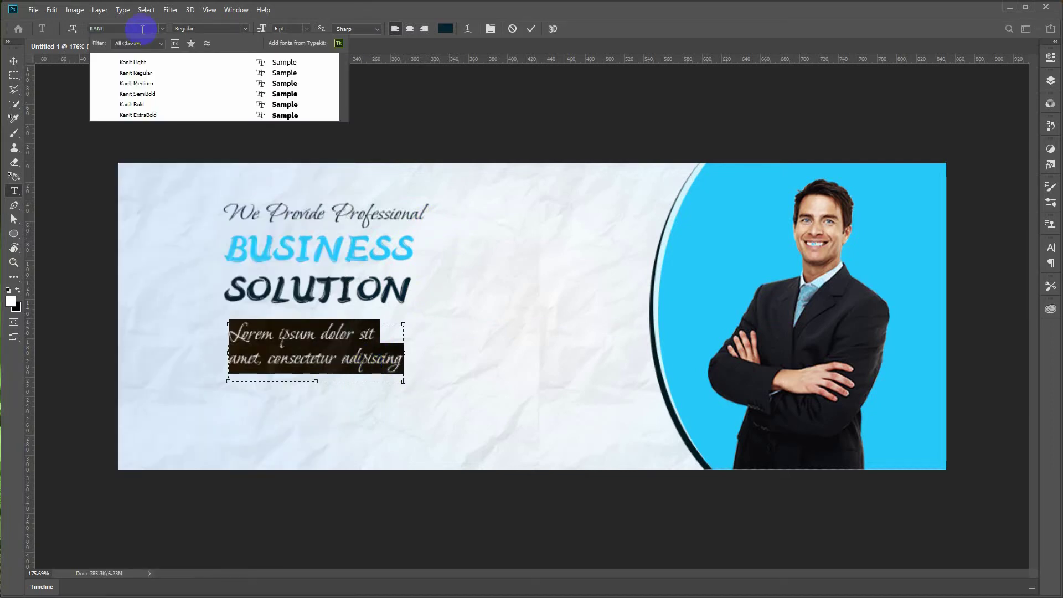
pyautogui.click(138, 77)
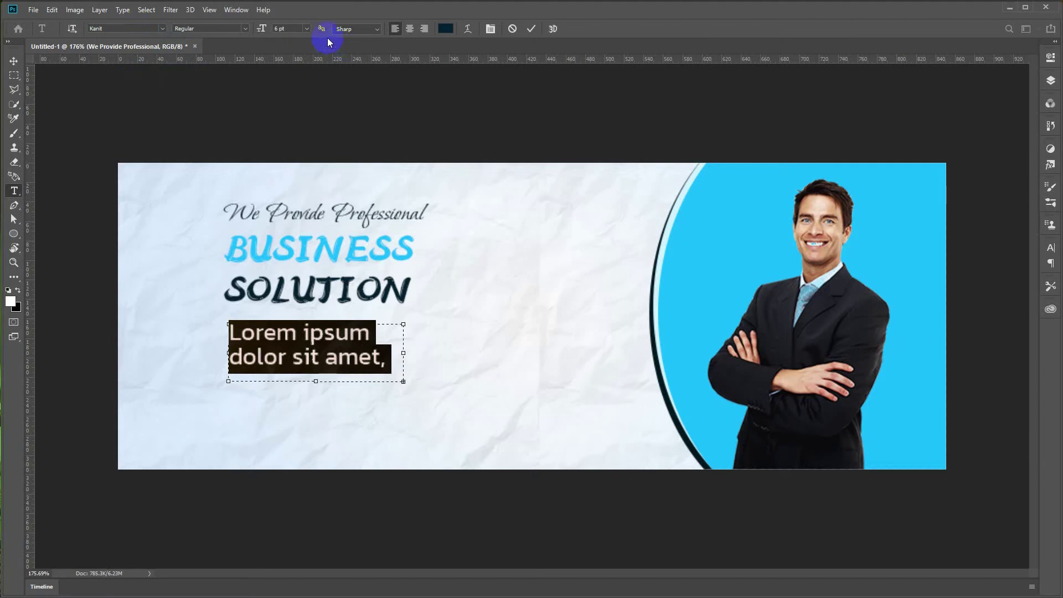
# Step: Set the Lorem ipsum paragraph's font size to 2 pt
pyautogui.click(306, 29)
pyautogui.click(299, 42)
pyautogui.write('4')
pyautogui.press('Return')
pyautogui.write('2')
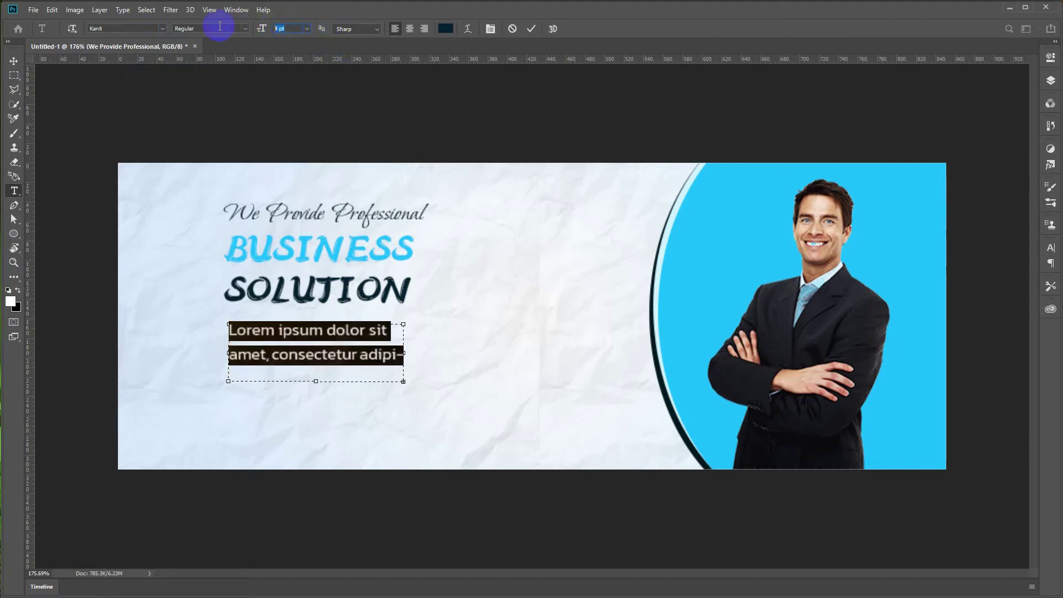
pyautogui.press('Return')
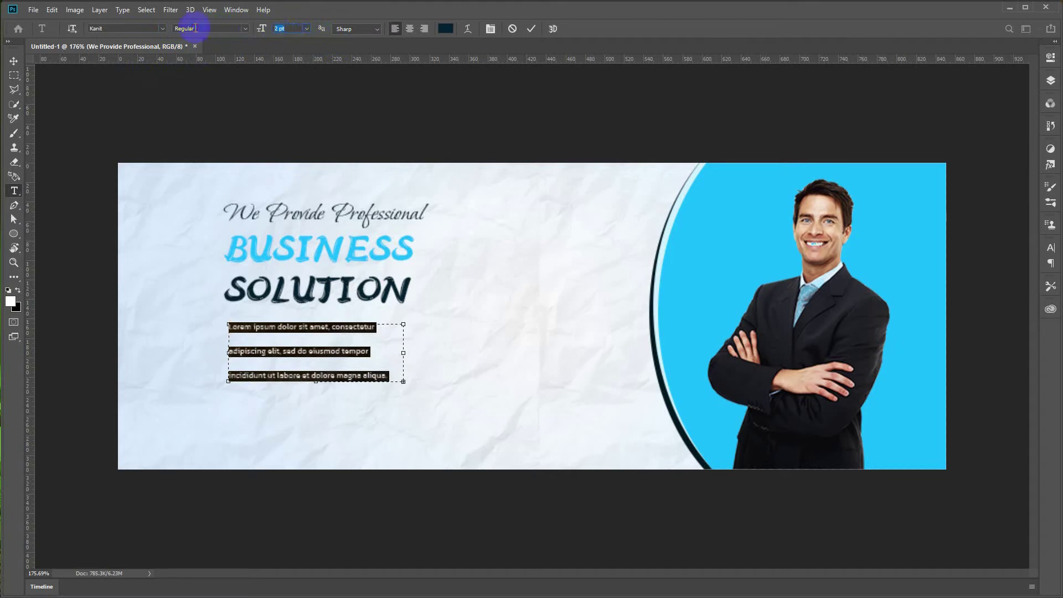
pyautogui.write('3')
pyautogui.press('Return')
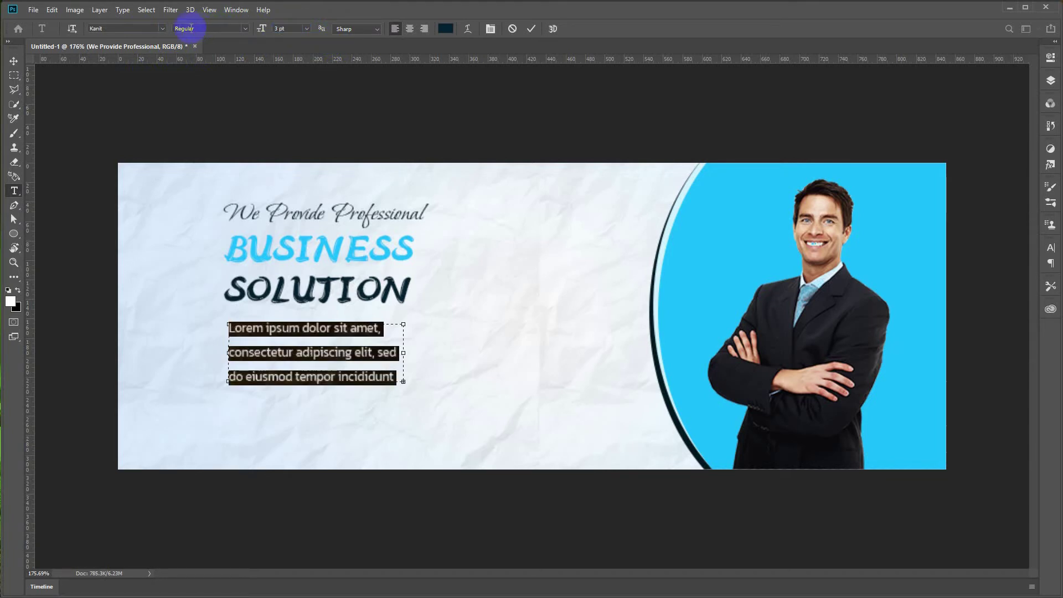
pyautogui.moveTo(288, 28); pyautogui.dragTo(244, 32)
pyautogui.write('2')
pyautogui.press('Return')
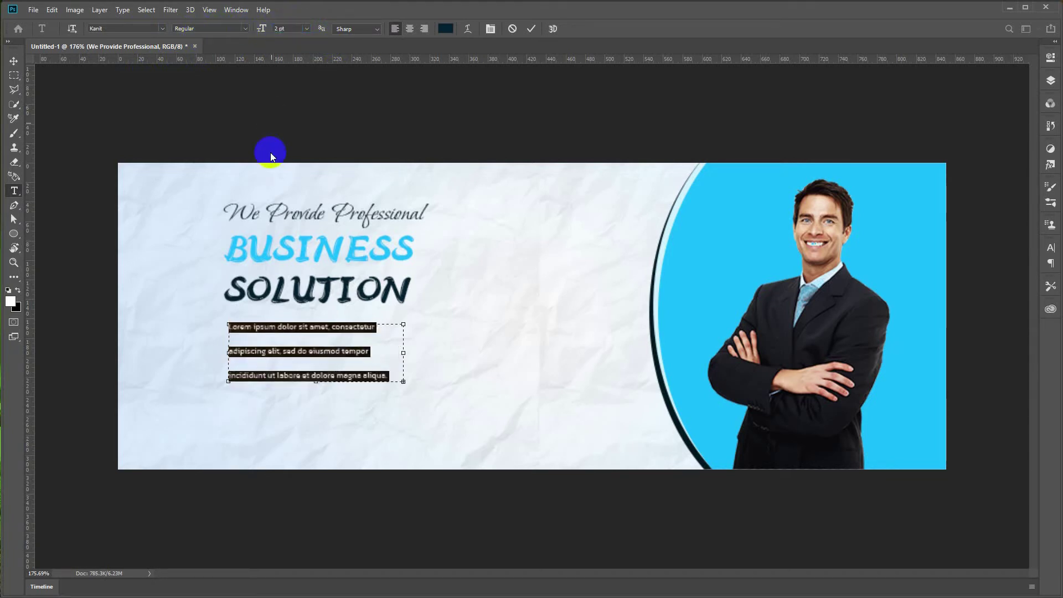
# Step: Make the paragraph's text box narrower and taller, and set the leading of all its text to 3 pt
pyautogui.moveTo(403, 382); pyautogui.dragTo(383, 396)
pyautogui.hotkey('ctrl', 'a')
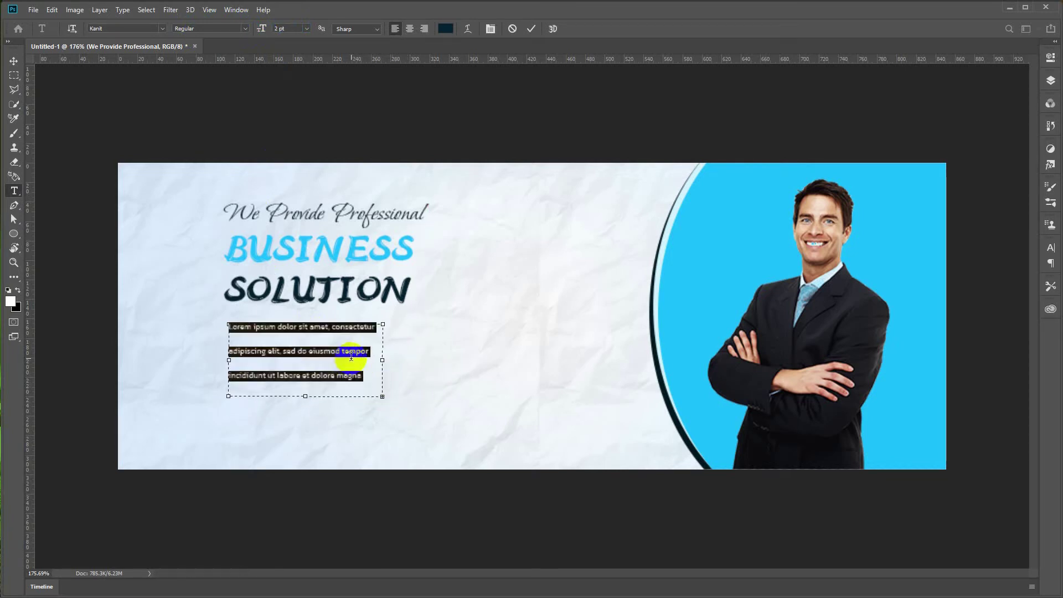
pyautogui.hotkey('ctrl', 't')
pyautogui.click(1031, 276)
pyautogui.click(1006, 274)
pyautogui.write('3')
pyautogui.press('Return')
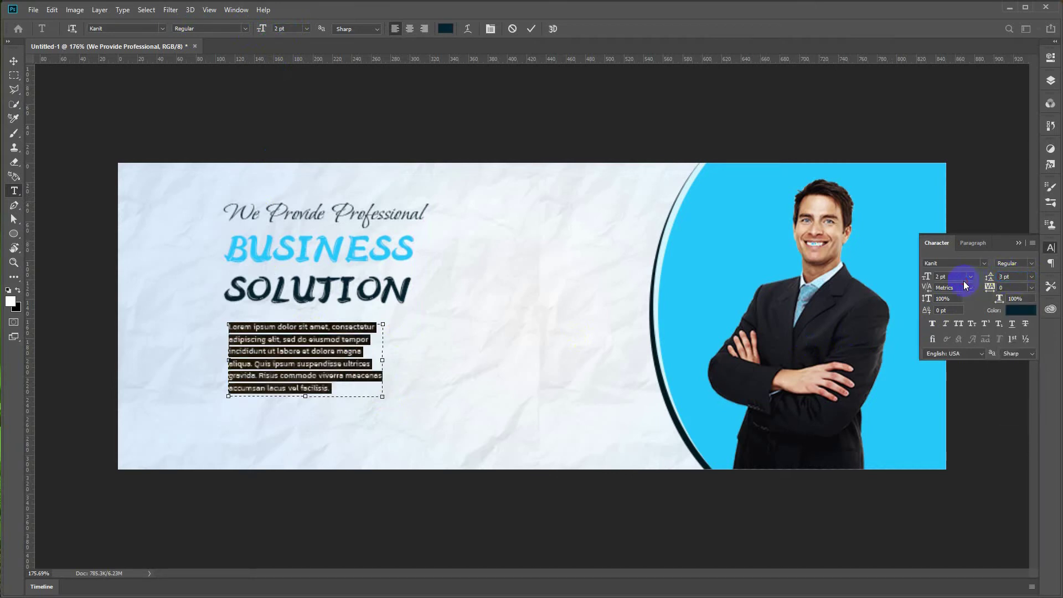
# Step: Shorten the paragraph's text box from below so that it holds four lines, and finish editing the text
pyautogui.click(266, 364)
pyautogui.moveTo(305, 396); pyautogui.dragTo(303, 372)
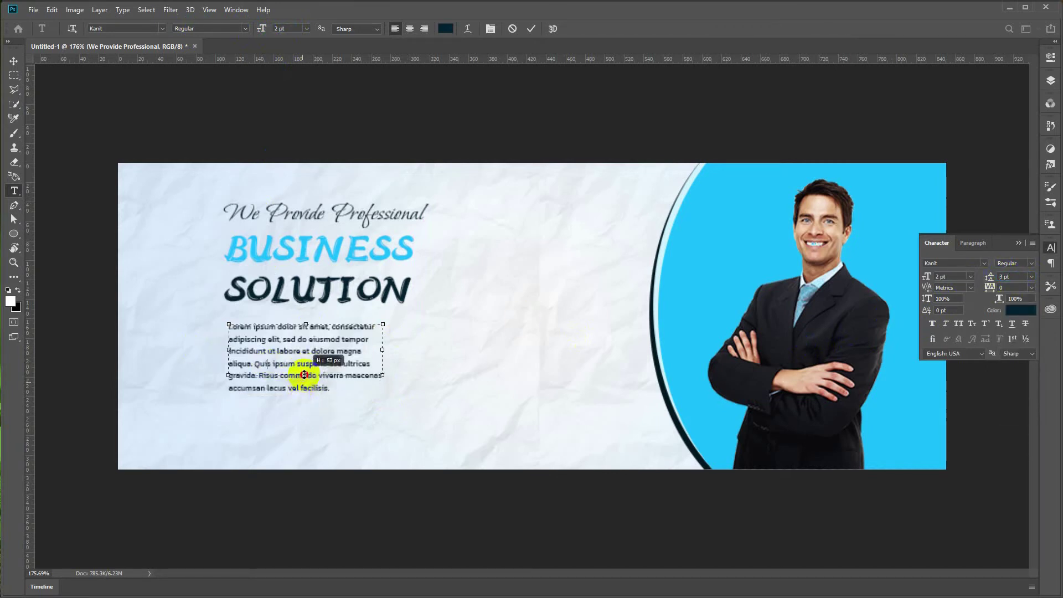
pyautogui.click(14, 61)
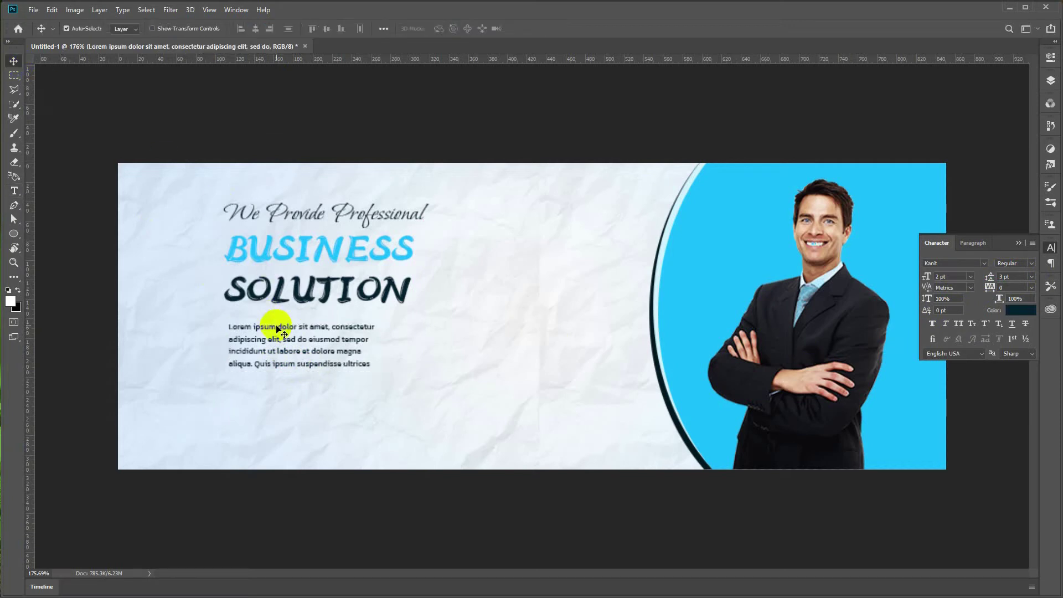
# Step: Align the Lorem ipsum paragraph with the headline's left edge and shift the headlines and paragraph slightly upward
pyautogui.moveTo(291, 343); pyautogui.dragTo(286, 347)
pyautogui.moveTo(275, 214); pyautogui.dragTo(275, 206)
pyautogui.moveTo(267, 334); pyautogui.dragTo(266, 324)
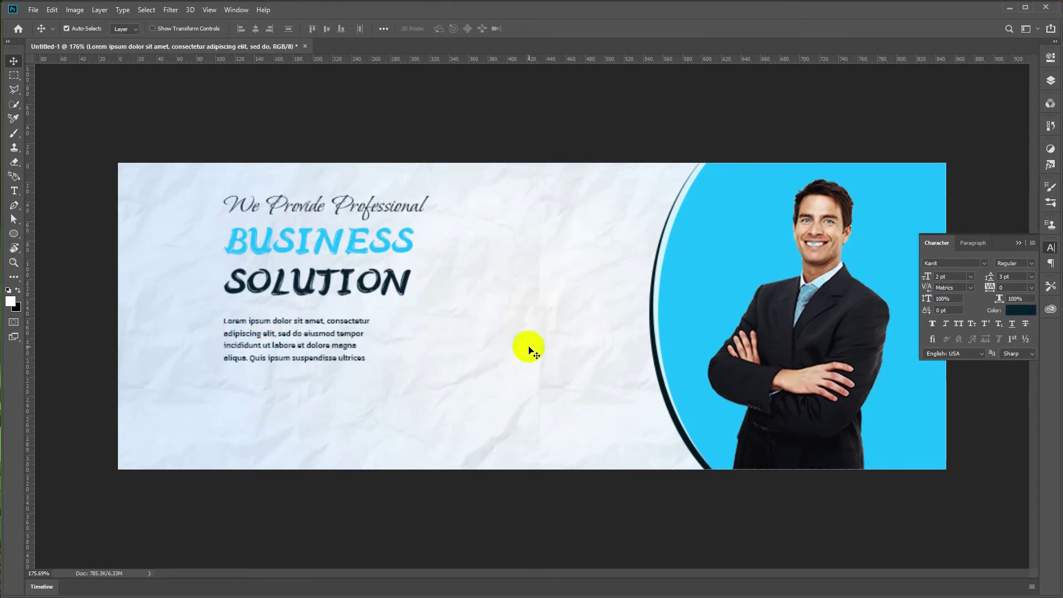
# Step: Add a two-line text reading "HAVE YOU ANY IDEAR OR PROJECT" in quotation marks to the right of the paragraph
pyautogui.press('t')
pyautogui.click(428, 379)
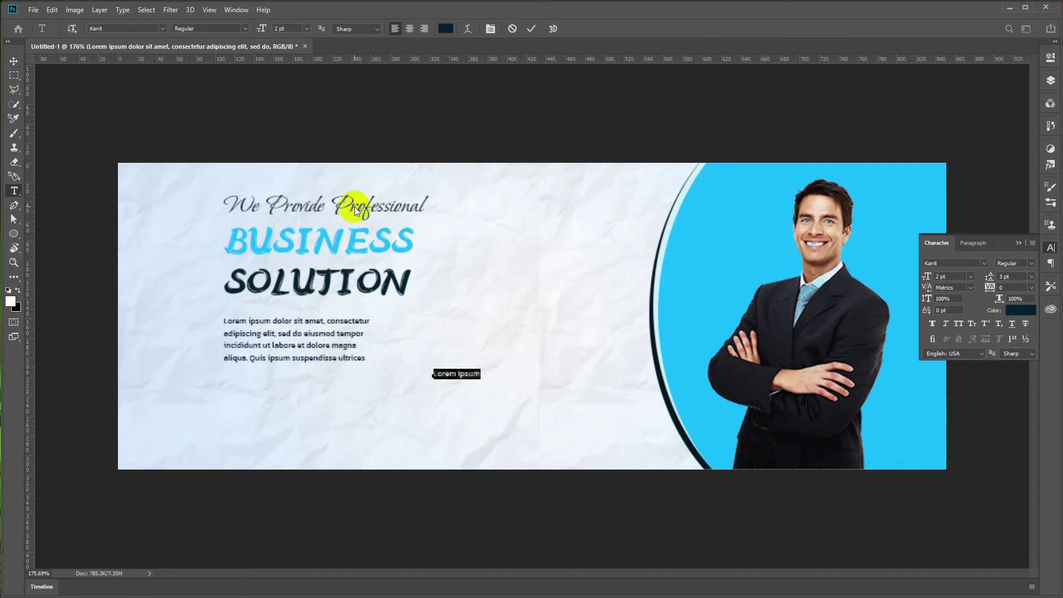
pyautogui.press('BackSpace')
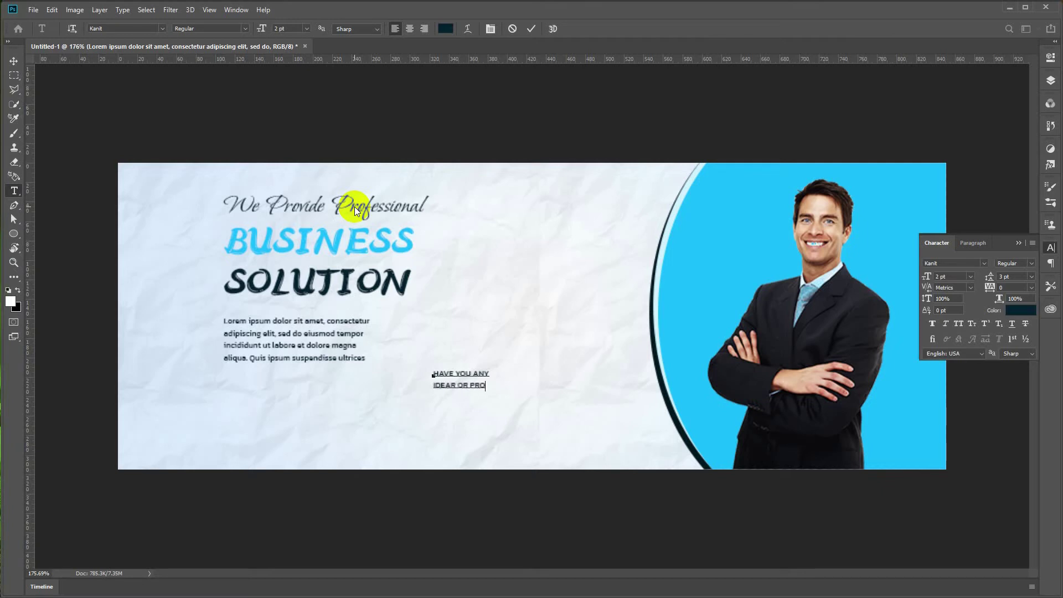
pyautogui.hotkey('ctrl', 'a')
pyautogui.press('BackSpace')
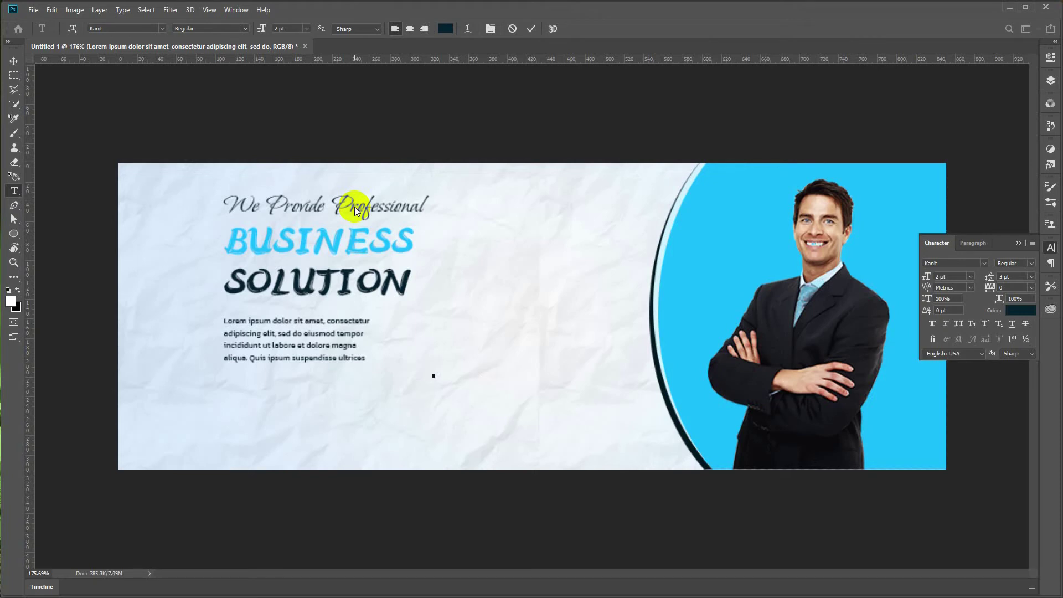
pyautogui.hotkey('ctrl', 'z')
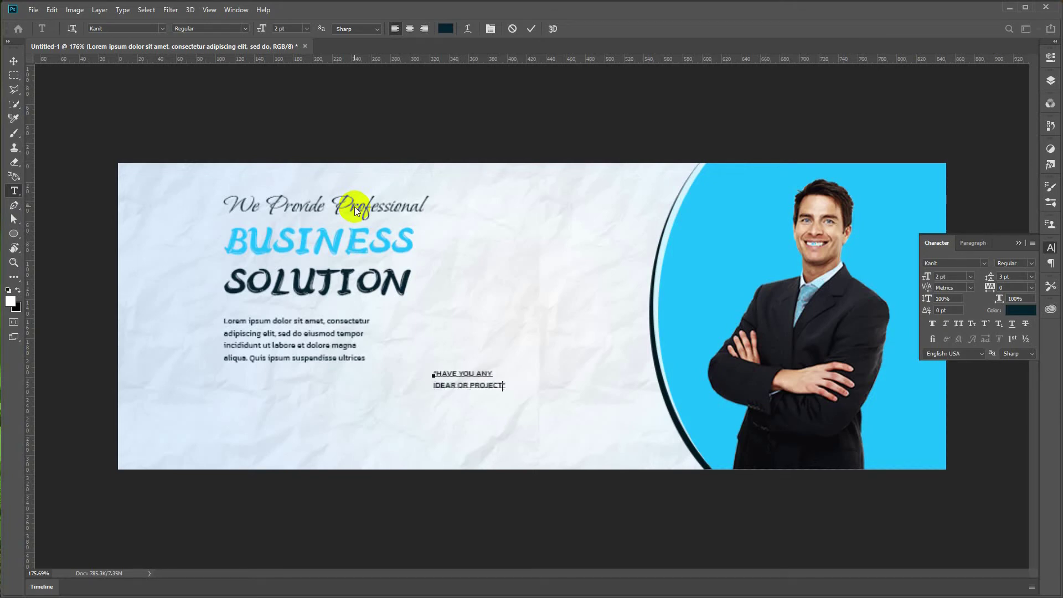
# Step: Recolor the words IDEAR OR PROJECT with the light blue sampled from the large ellipse and finish editing the text
pyautogui.hotkey('ctrl', 'shift', 'Left')
pyautogui.hotkey('ctrl', 'shift', 'Left')
pyautogui.hotkey('ctrl', 'shift', 'Left')
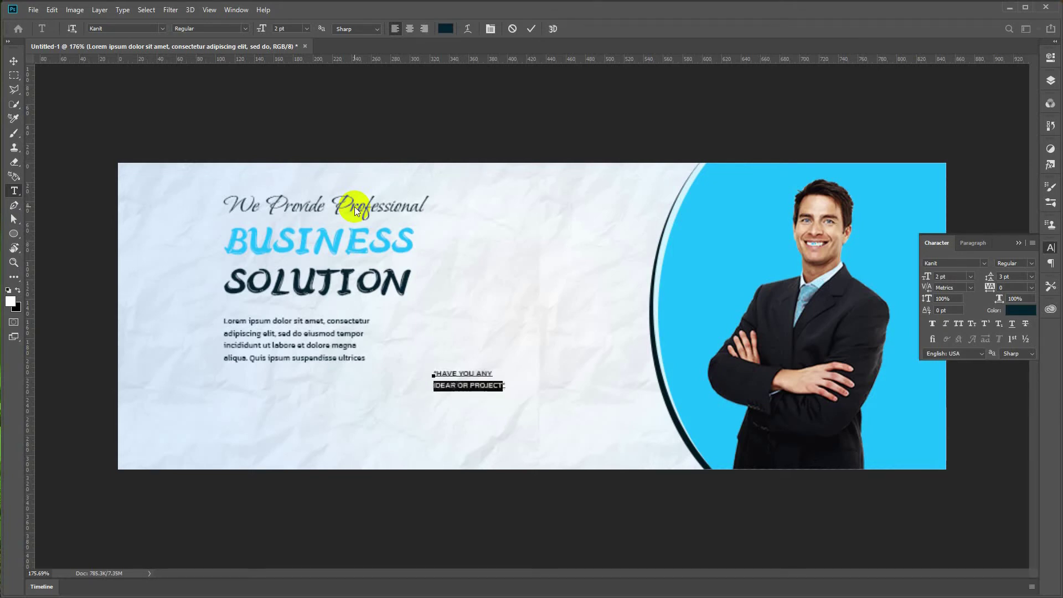
pyautogui.click(455, 31)
pyautogui.click(739, 230)
pyautogui.press('Return')
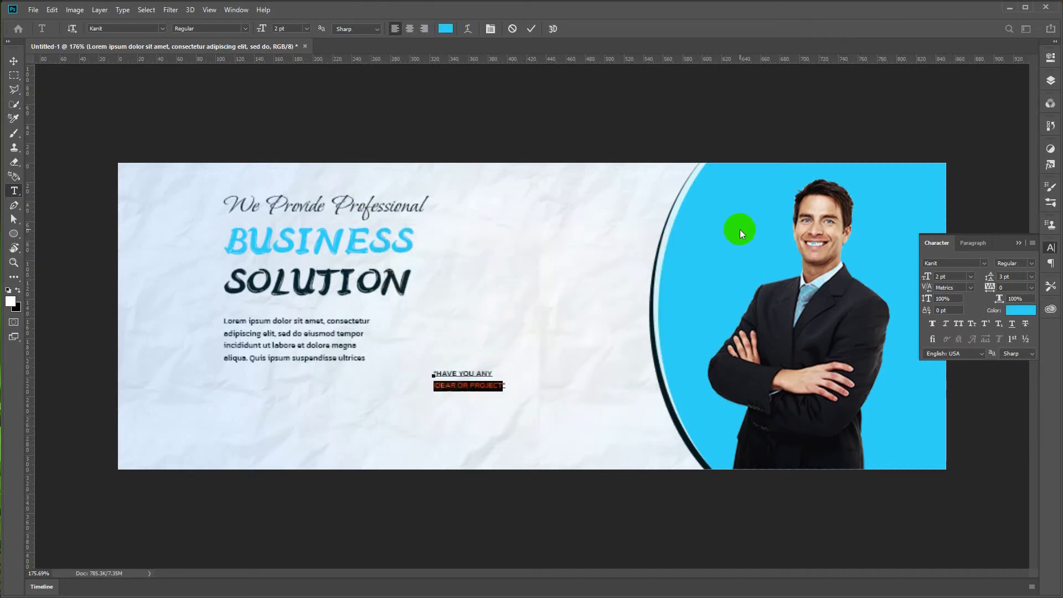
pyautogui.hotkey('ctrl', 'Return')
# Step: Enlarge the quoted two-line text to 2.36 pt and move it slightly up and to the right
pyautogui.hotkey('ctrl', 't')
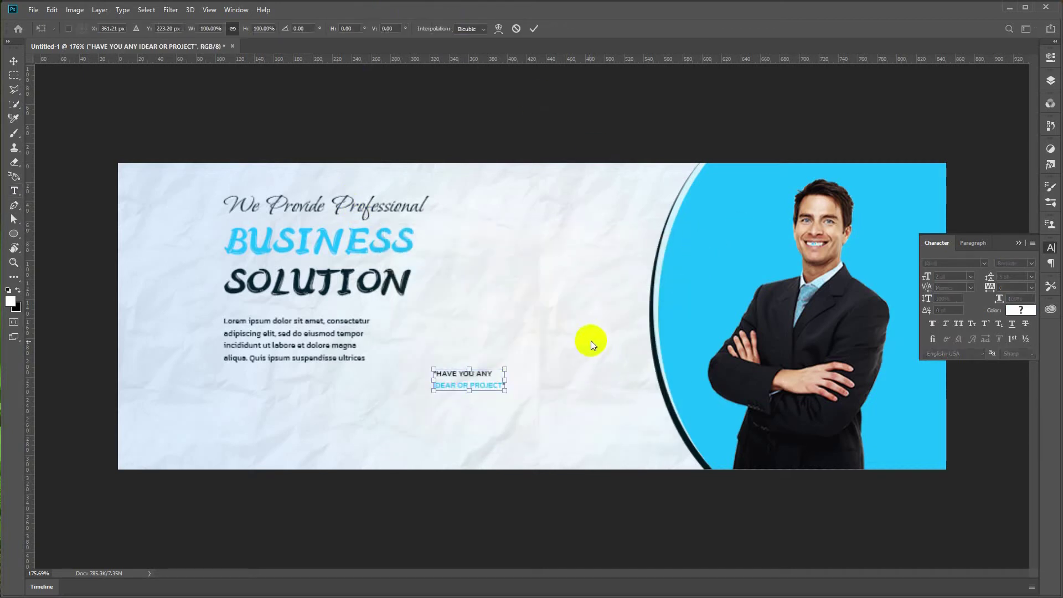
pyautogui.moveTo(504, 369); pyautogui.dragTo(507, 344)
pyautogui.press('Return')
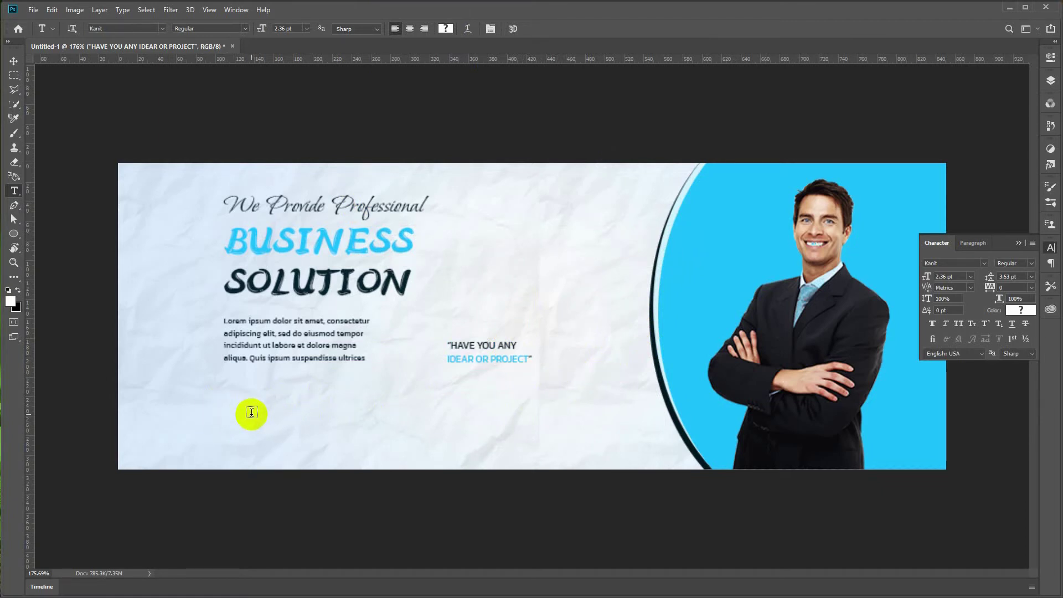
# Step: Draw a white rectangle about 74 × 23 px near the banner's lower edge and add the text "CONTACT US" above it
pyautogui.moveTo(13, 233); pyautogui.dragTo(41, 234)
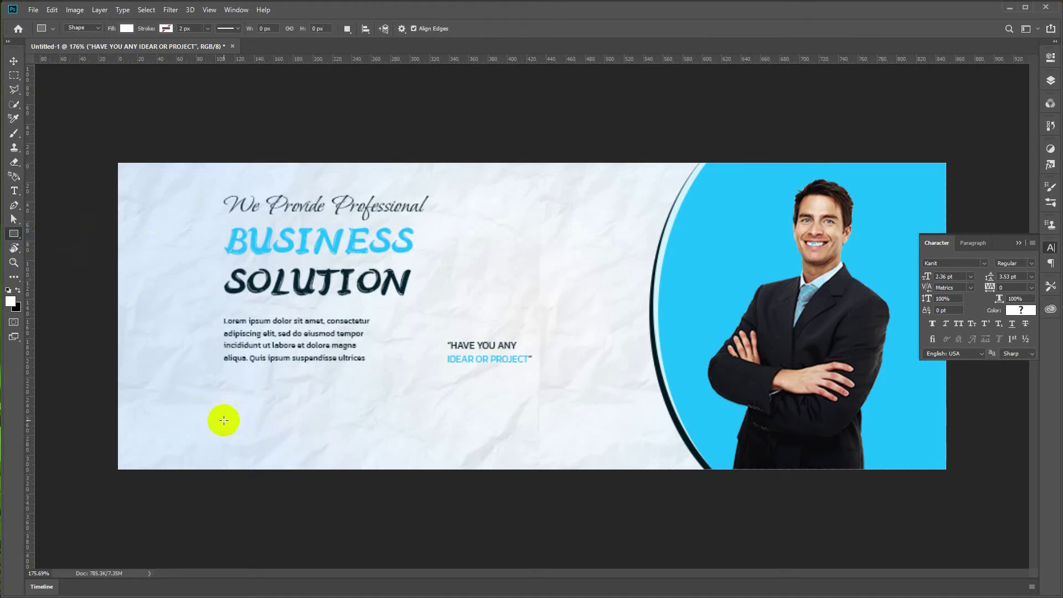
pyautogui.moveTo(226, 423); pyautogui.dragTo(295, 444)
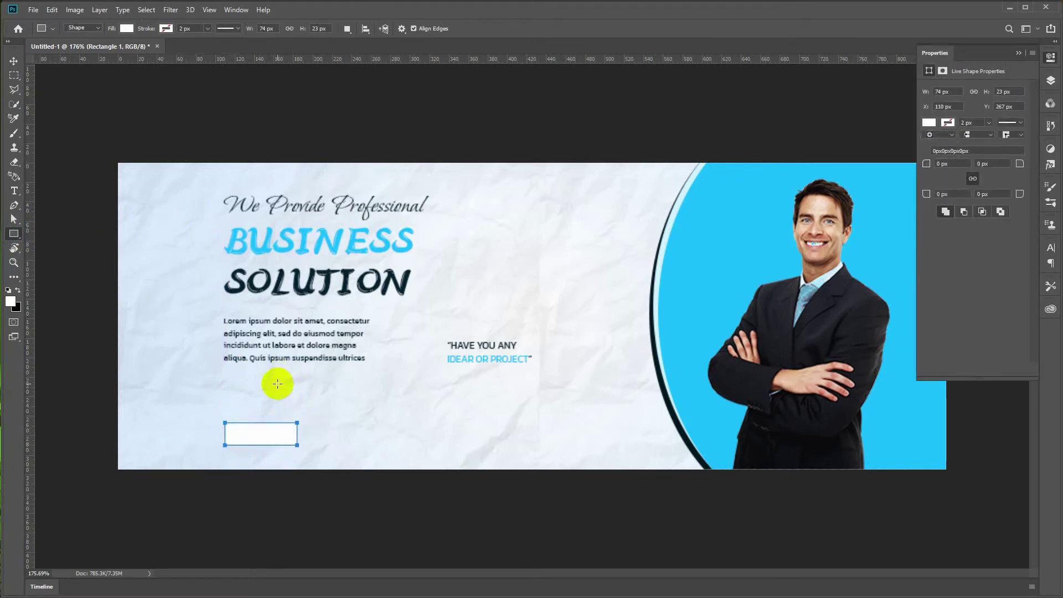
pyautogui.press('t')
pyautogui.click(226, 400)
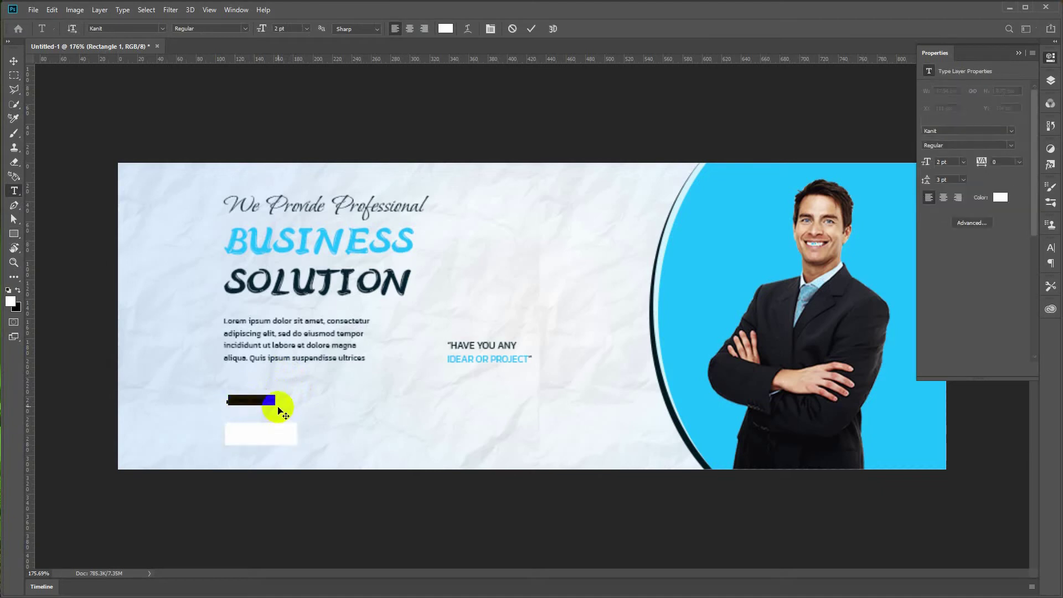
pyautogui.press('BackSpace')
pyautogui.hotkey('ctrl', 'z')
pyautogui.write('READ')
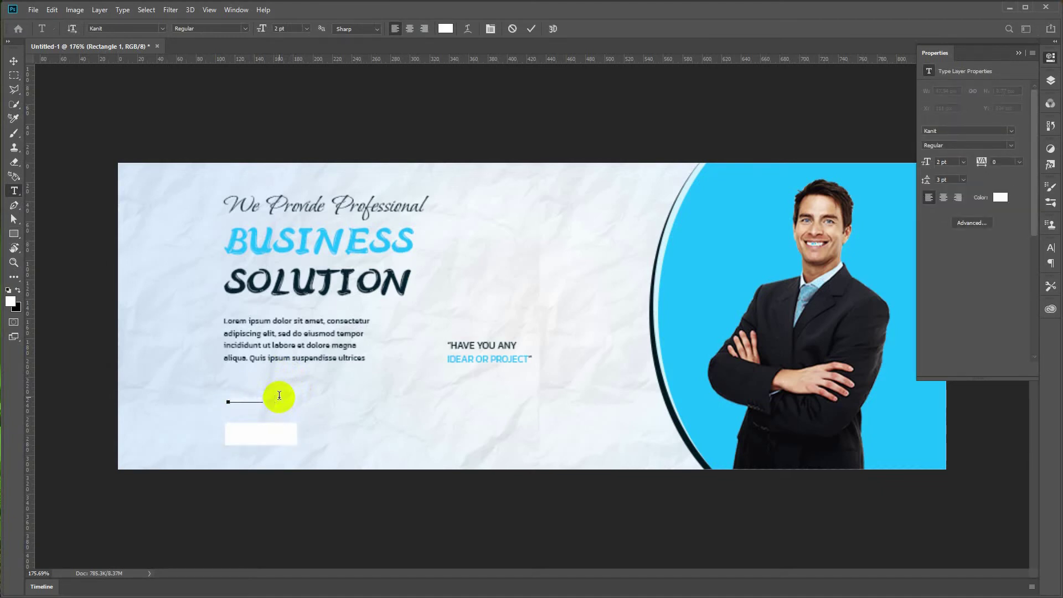
# Step: Color the CONTACT US text light blue #1abcff sampled from the large ellipse and set its style to Kanit ExtraBold
pyautogui.doubleClick(254, 398)
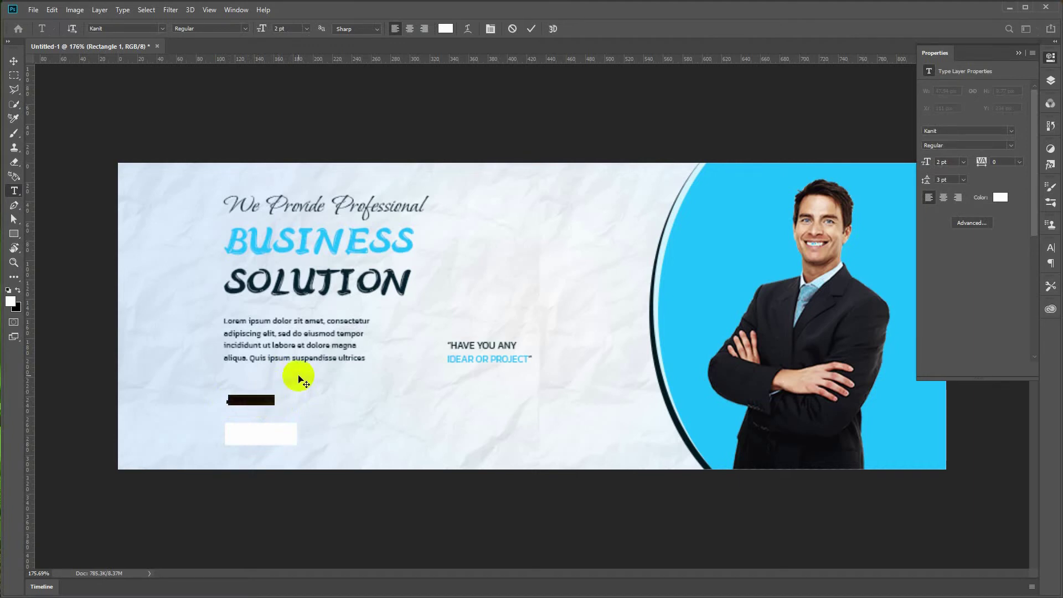
pyautogui.click(446, 28)
pyautogui.click(764, 232)
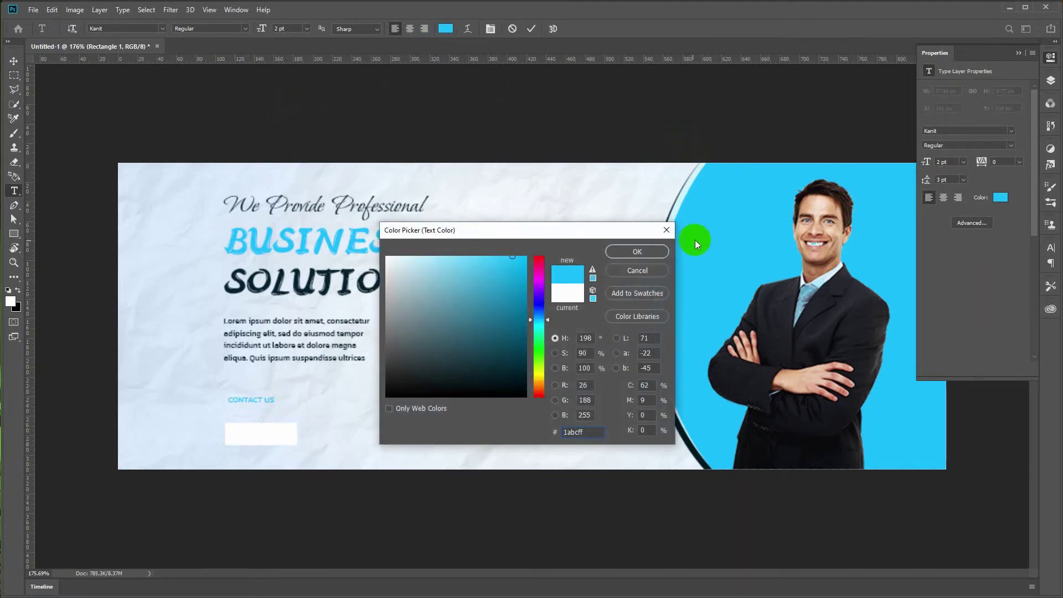
pyautogui.click(631, 250)
pyautogui.click(246, 32)
pyautogui.click(204, 86)
pyautogui.click(231, 299)
pyautogui.press('v')
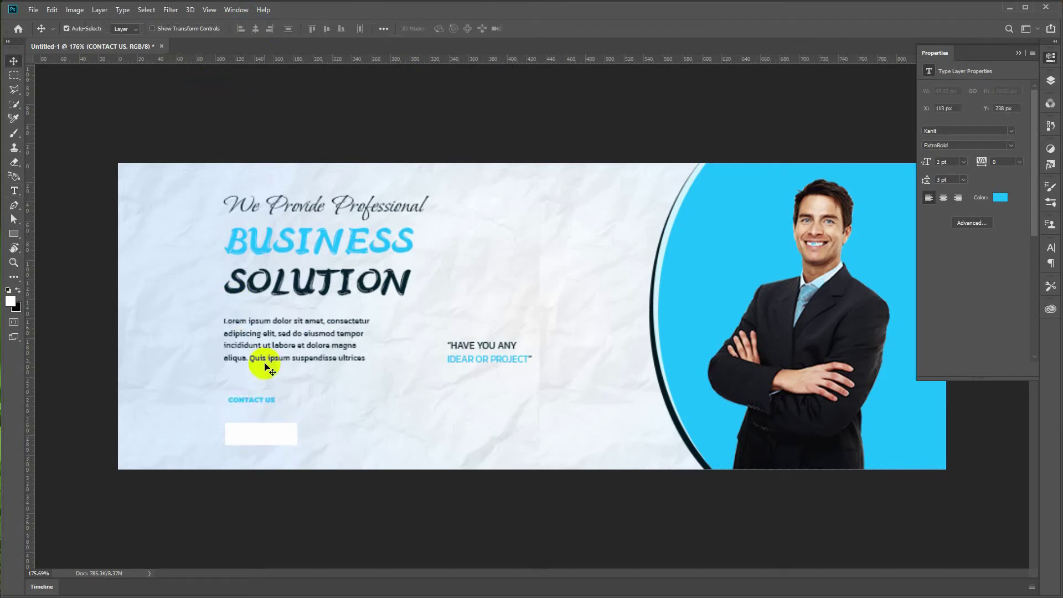
# Step: Center the CONTACT US text on the white rectangle and enlarge it to 2.38 pt
pyautogui.moveTo(252, 399); pyautogui.dragTo(261, 435)
pyautogui.hotkey('ctrl', '+')
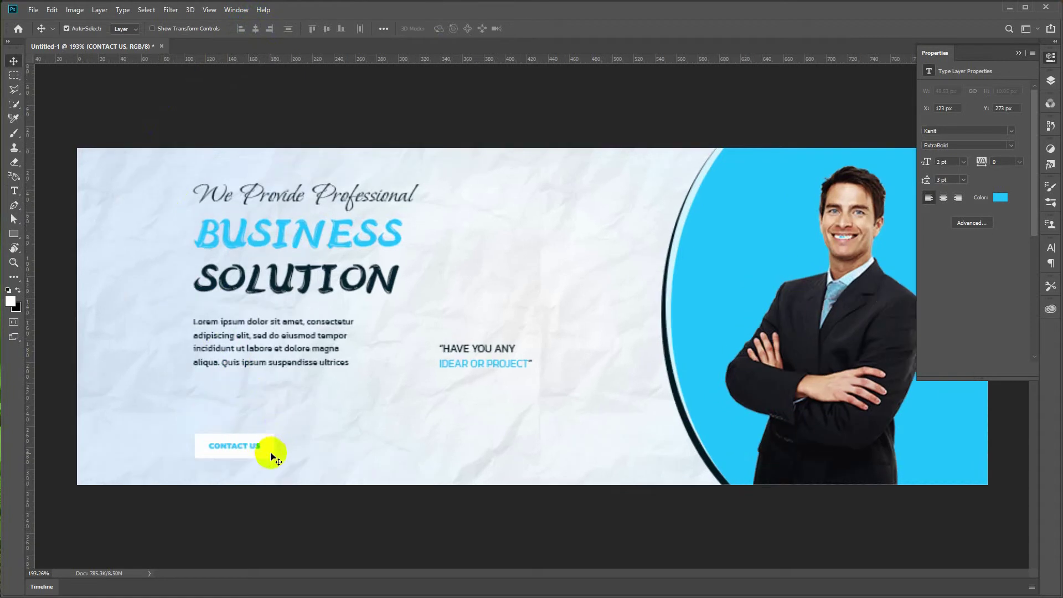
pyautogui.hotkey('ctrl', 't')
pyautogui.moveTo(260, 441); pyautogui.dragTo(261, 434)
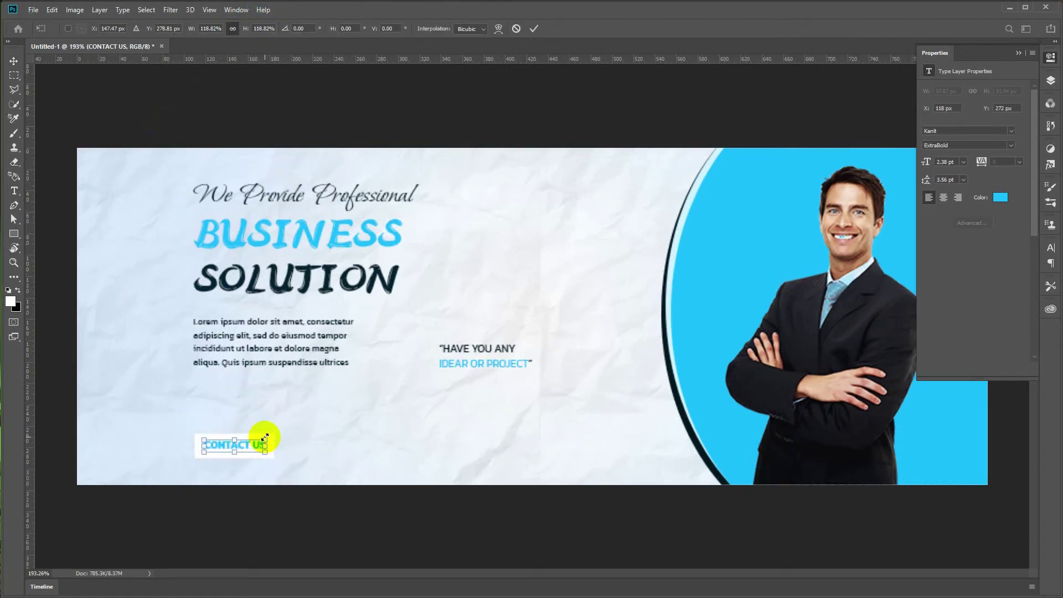
pyautogui.press('Return')
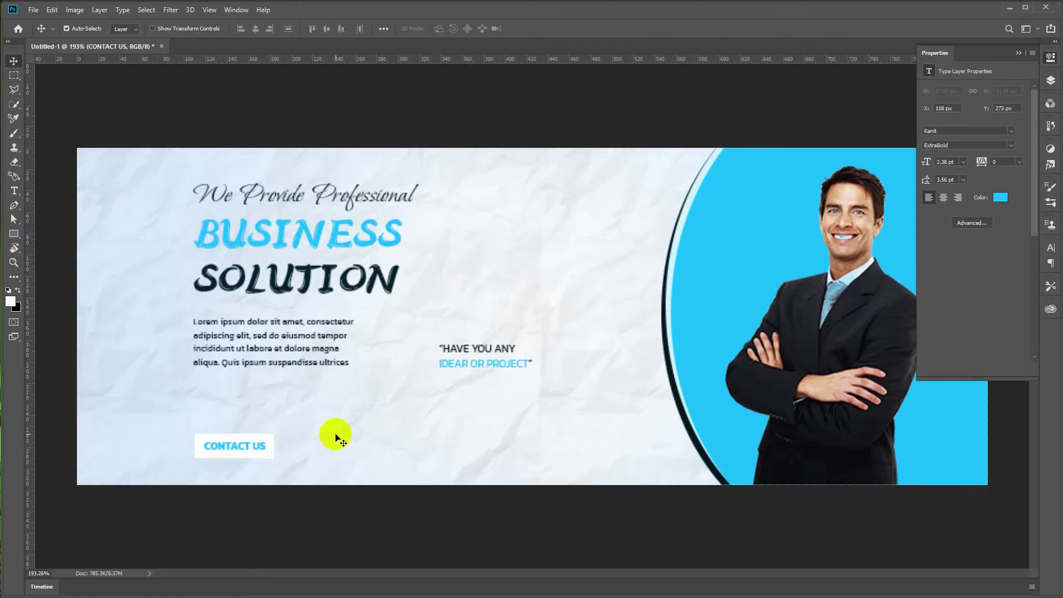
# Step: Add a phone number text to the right of the CONTACT US box and color it #4a5a66 sampled from "SOLUTION"
pyautogui.press('t')
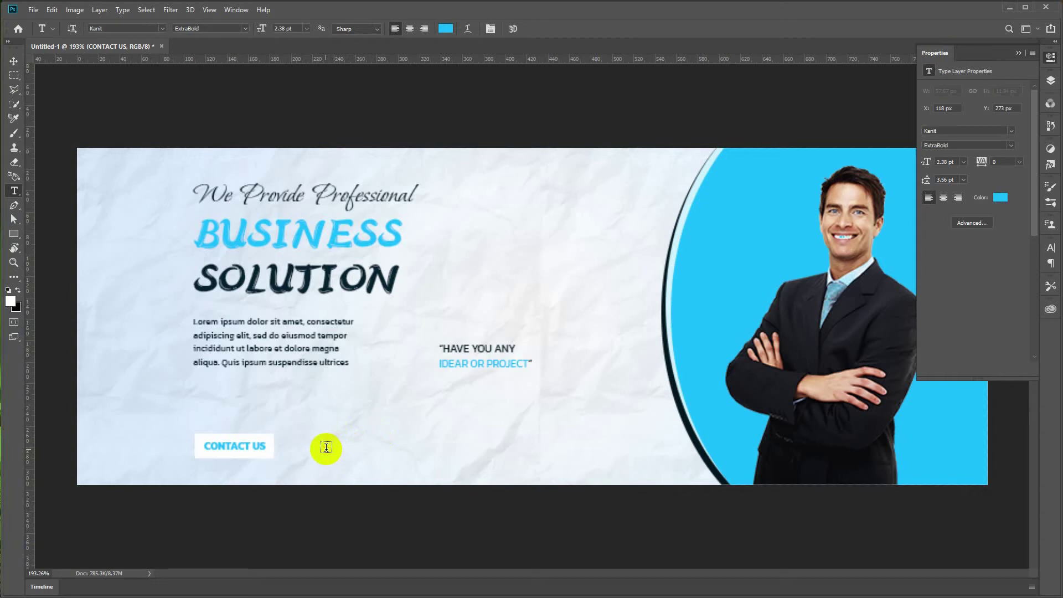
pyautogui.click(325, 446)
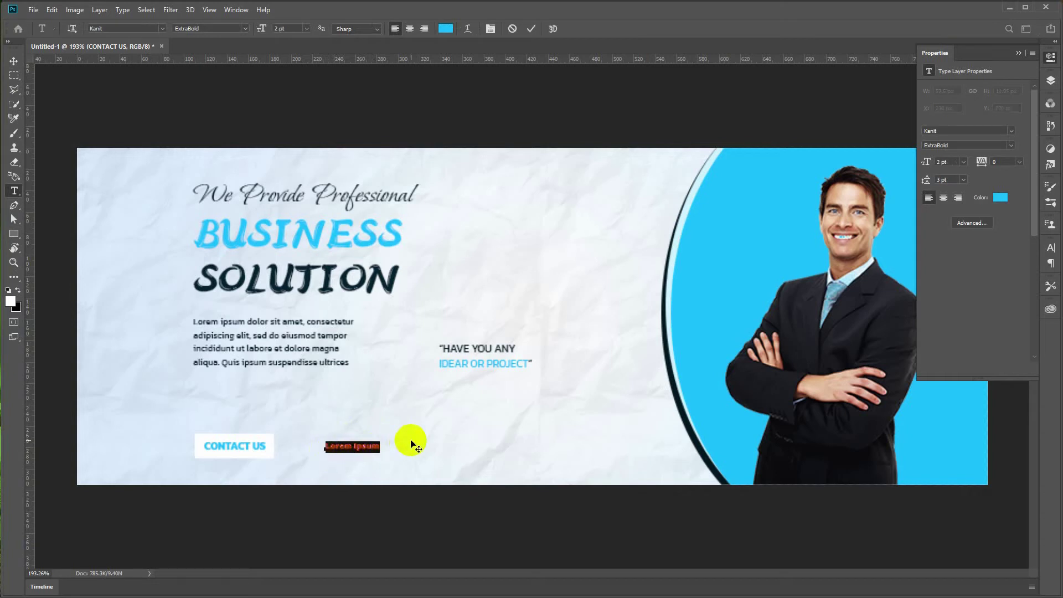
pyautogui.press('BackSpace')
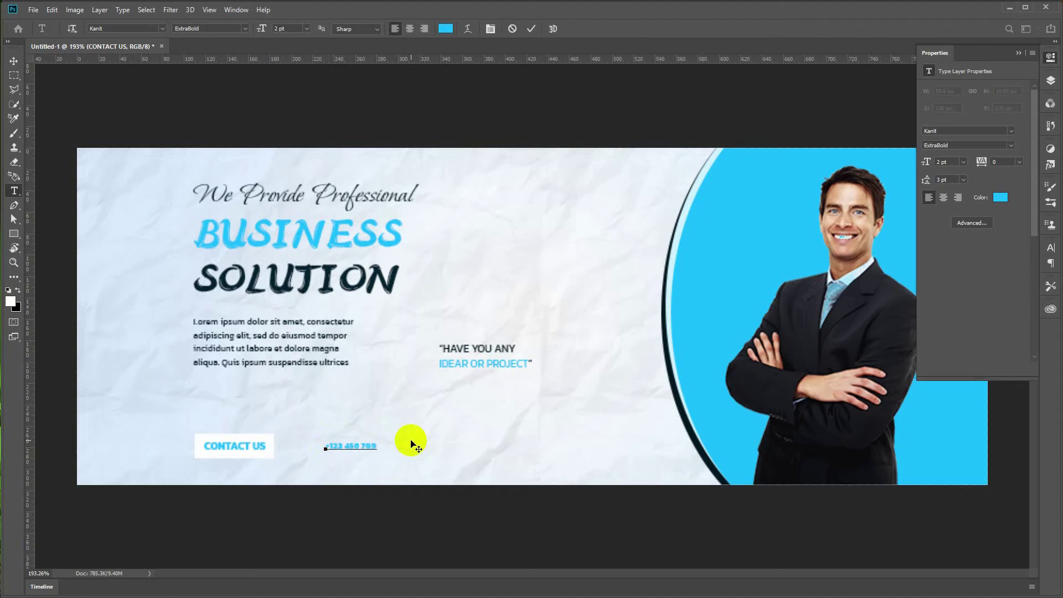
pyautogui.tripleClick(356, 446)
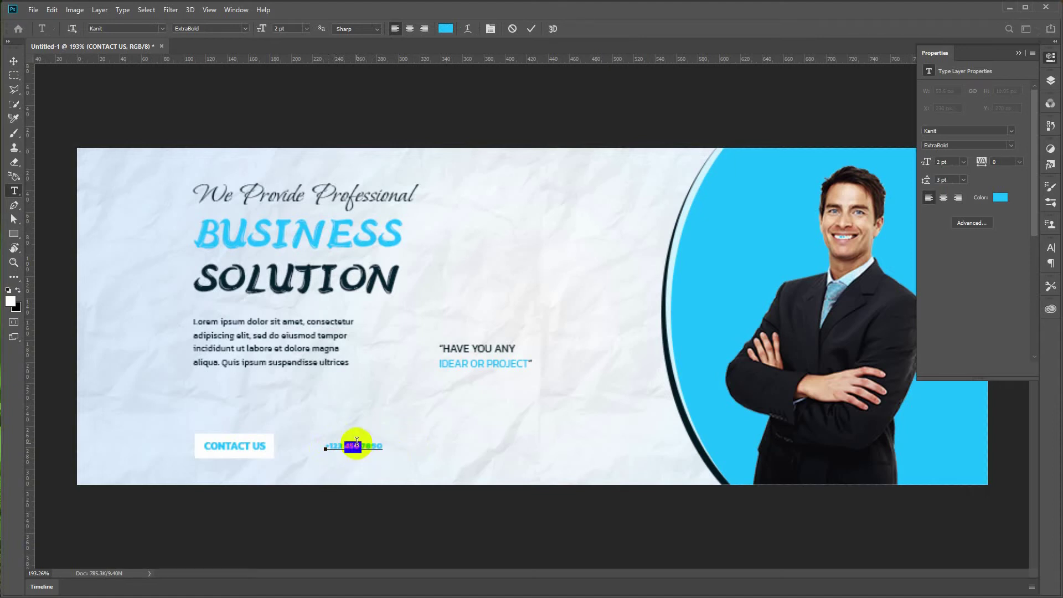
pyautogui.click(446, 29)
pyautogui.click(287, 277)
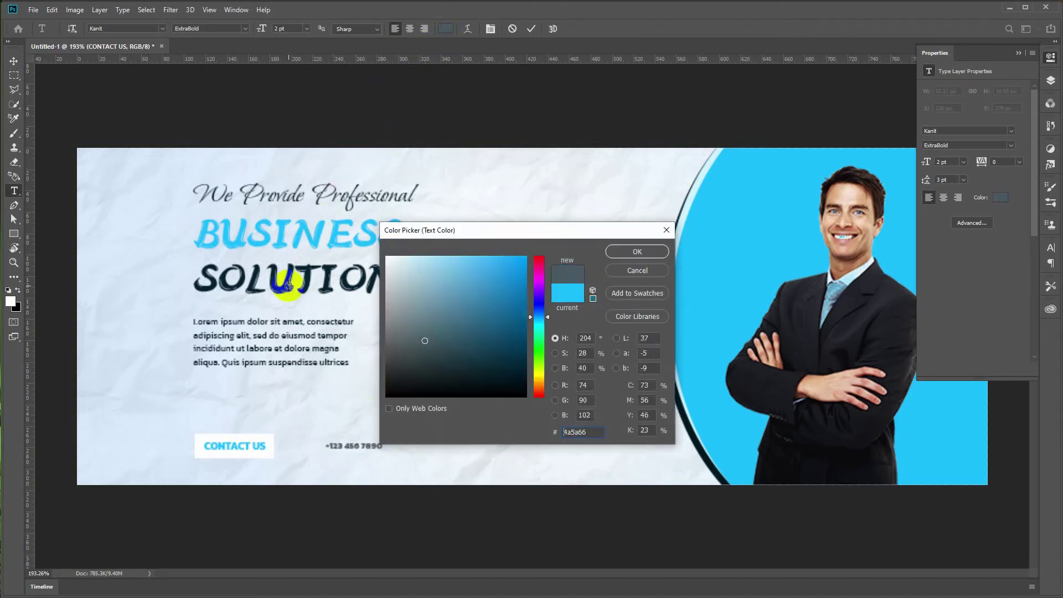
pyautogui.press('Return')
pyautogui.hotkey('ctrl', 'Return')
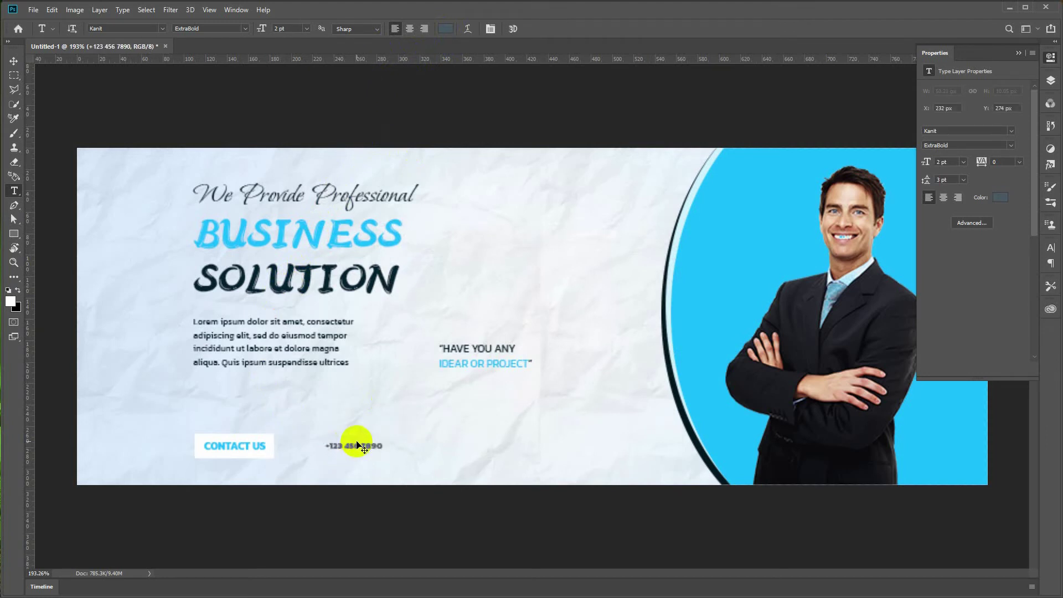
# Step: Enlarge the phone number to 2.56 pt and place a duplicate of it farther right on the same line
pyautogui.hotkey('ctrl', 't')
pyautogui.moveTo(382, 441); pyautogui.dragTo(533, 452)
pyautogui.press('Return')
pyautogui.press('v')
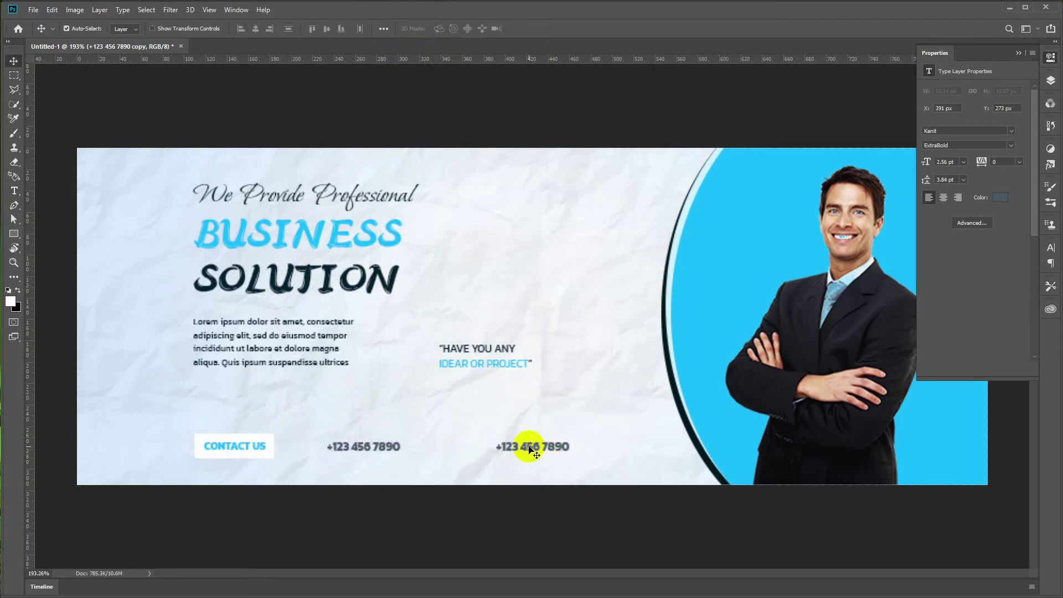
pyautogui.doubleClick(529, 448)
pyautogui.click(525, 446)
pyautogui.hotkey('ctrl', 'a')
pyautogui.write('www')
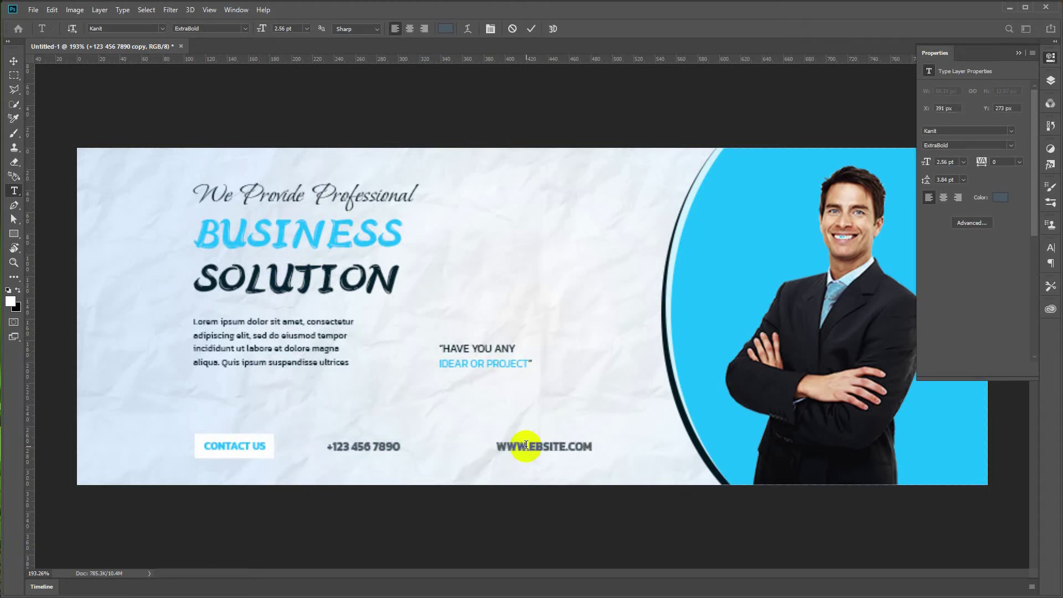
pyautogui.hotkey('ctrl', 'a')
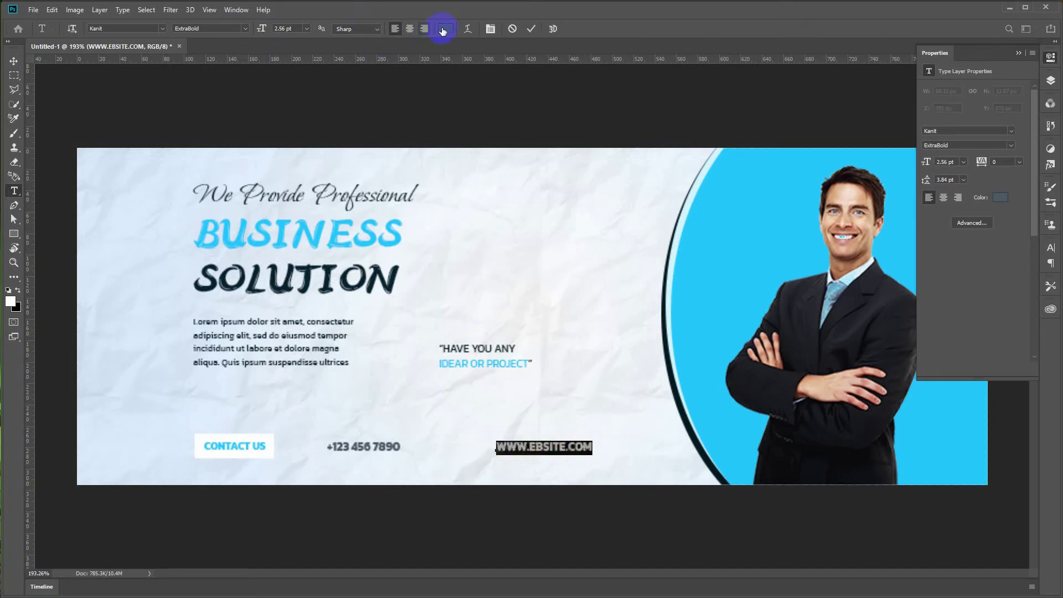
pyautogui.click(445, 29)
pyautogui.click(317, 275)
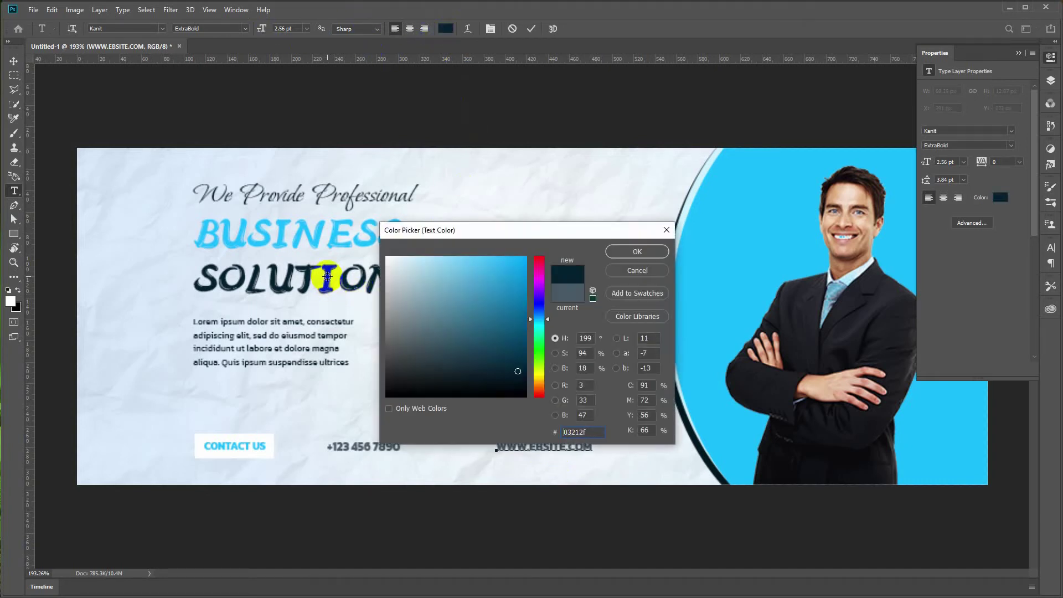
pyautogui.click(624, 253)
pyautogui.moveTo(536, 443); pyautogui.dragTo(539, 446)
pyautogui.write('WE')
pyautogui.hotkey('ctrl', 'Return')
# Step: Recolor the whole phone number with the dark blue sampled from "SOLUTION" and finish editing it
pyautogui.moveTo(400, 446); pyautogui.dragTo(327, 446)
pyautogui.click(445, 29)
pyautogui.click(242, 278)
pyautogui.press('Return')
pyautogui.hotkey('ctrl', 'Return')
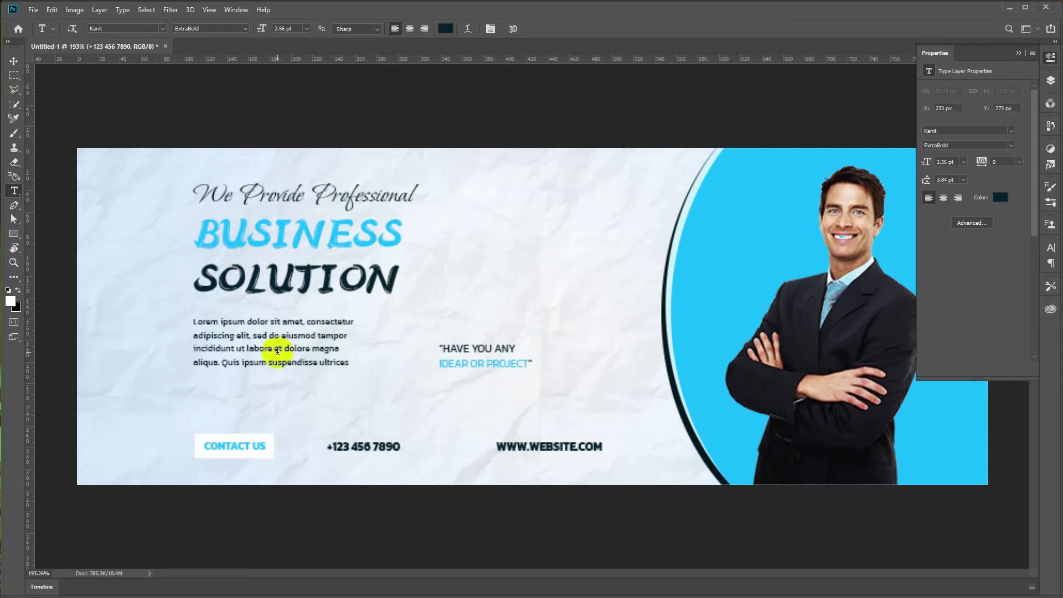
# Step: Move the phone number slightly right and place a white 13 px circle before both the phone number and the web address
pyautogui.press('v')
pyautogui.moveTo(361, 450); pyautogui.dragTo(416, 448)
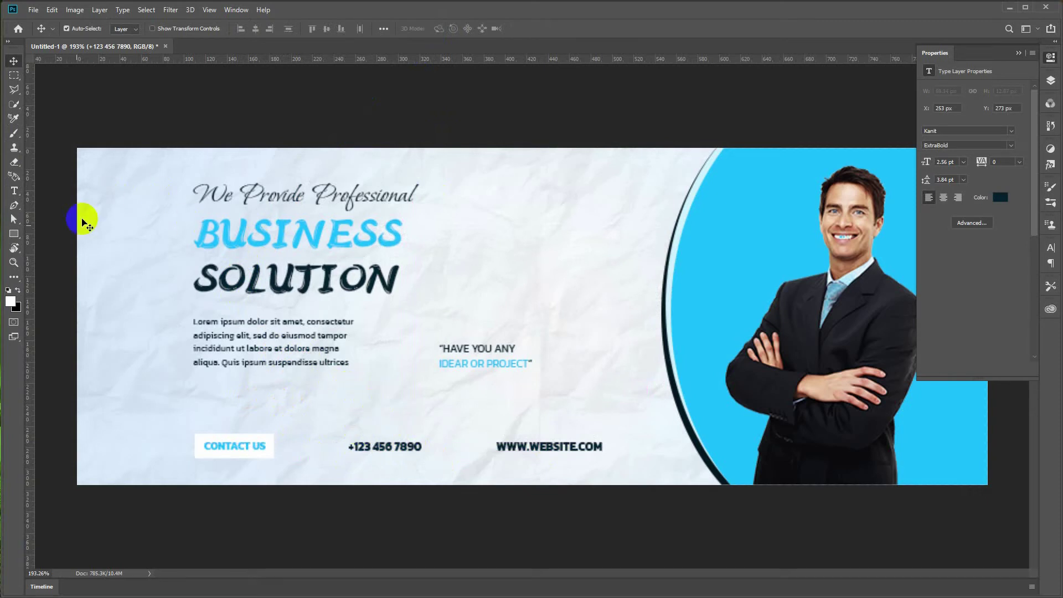
pyautogui.rightClick(14, 233)
pyautogui.click(44, 252)
pyautogui.moveTo(332, 441); pyautogui.dragTo(485, 455)
pyautogui.press('v')
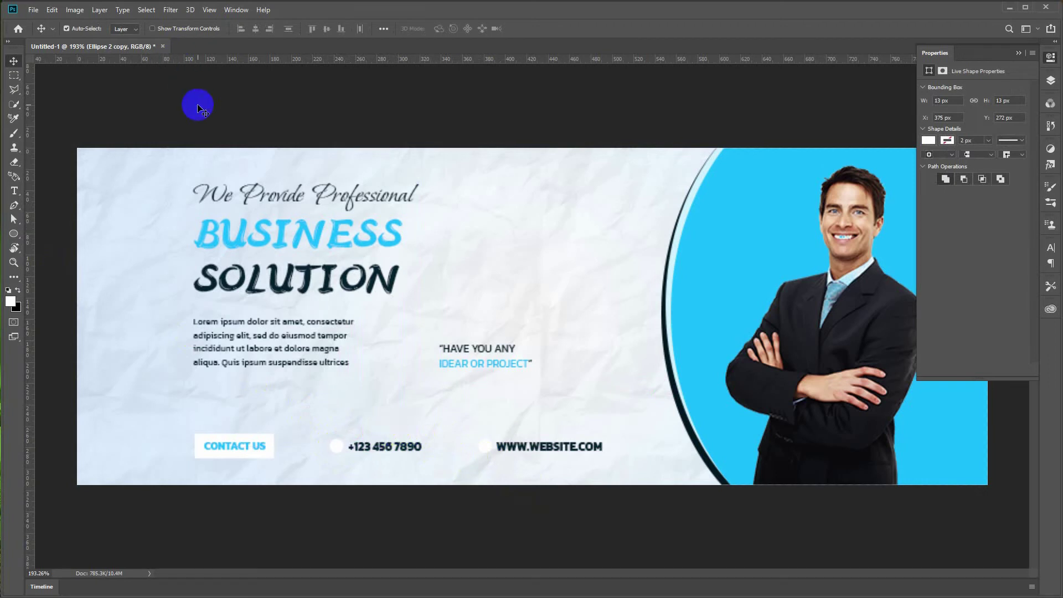
# Step: Draw a globe custom shape about 10 px wide beside the white circle in front of the web address
pyautogui.press('u')
pyautogui.rightClick(16, 235)
pyautogui.click(50, 286)
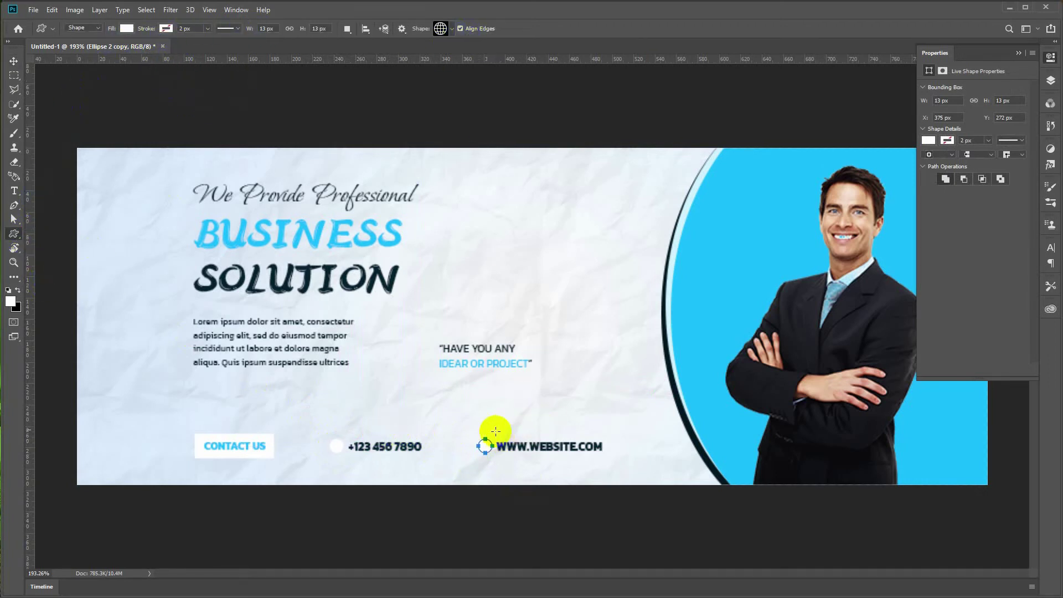
pyautogui.moveTo(475, 434); pyautogui.dragTo(486, 439)
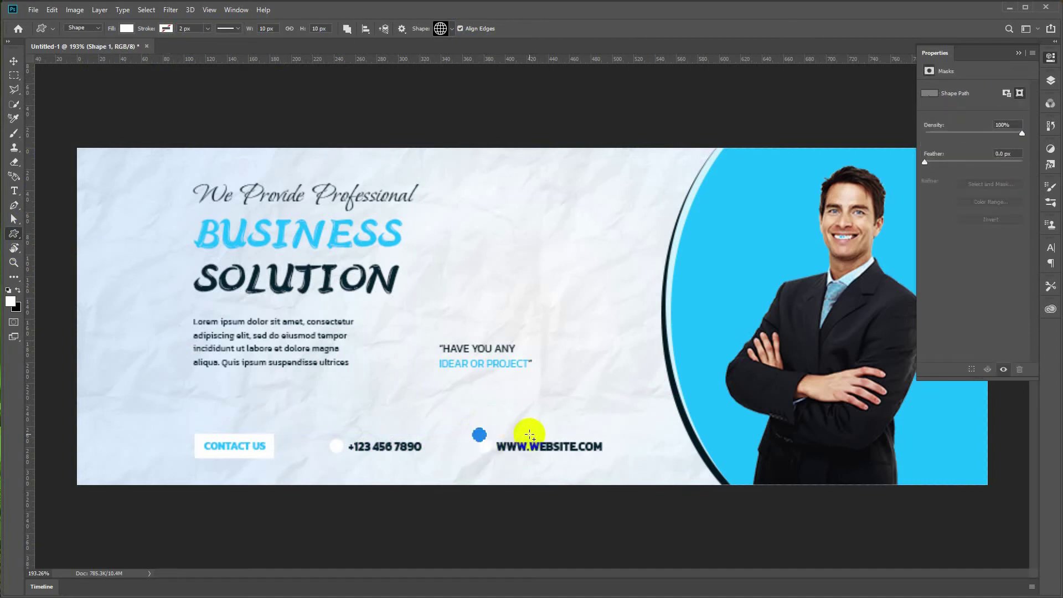
# Step: Fill the globe shape with the dark blue #03212f sampled from "SOLUTION"
pyautogui.click(127, 28)
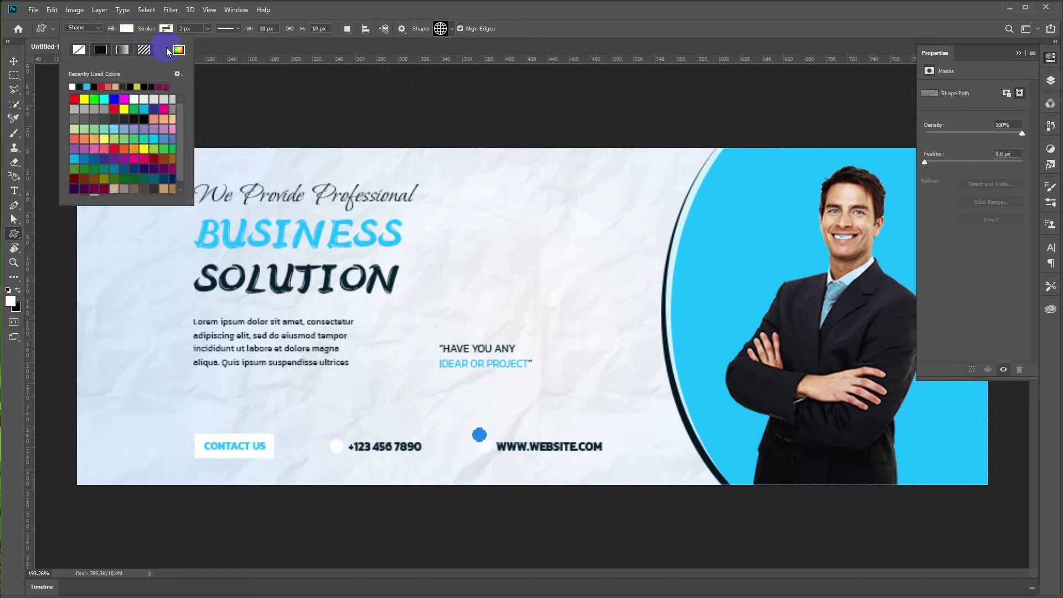
pyautogui.click(178, 50)
pyautogui.click(275, 281)
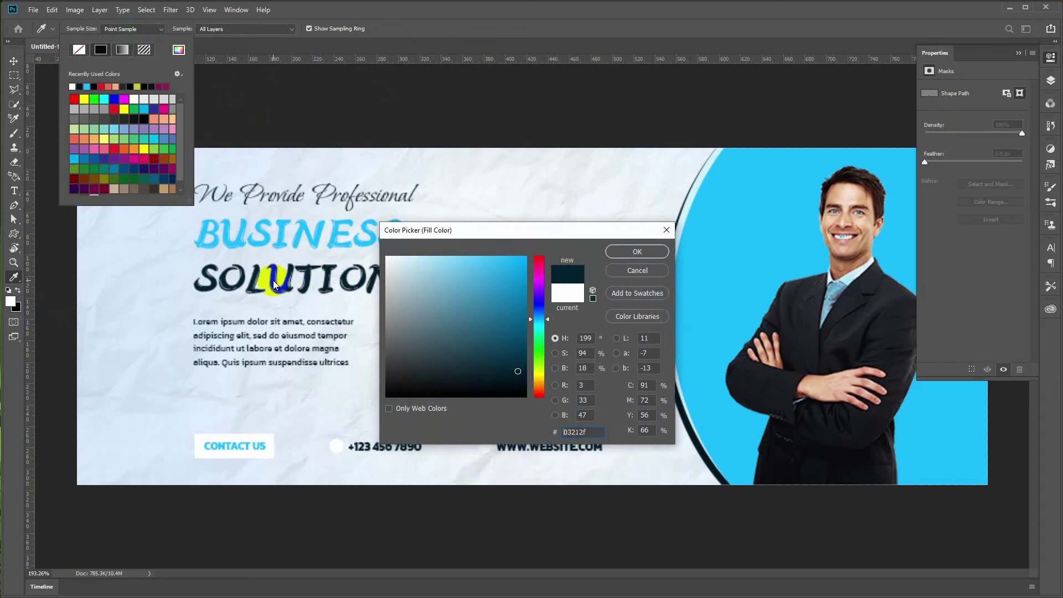
pyautogui.click(636, 252)
pyautogui.click(42, 67)
# Step: Shrink the globe to 9 px and center it on the white circle before the web address
pyautogui.press('v')
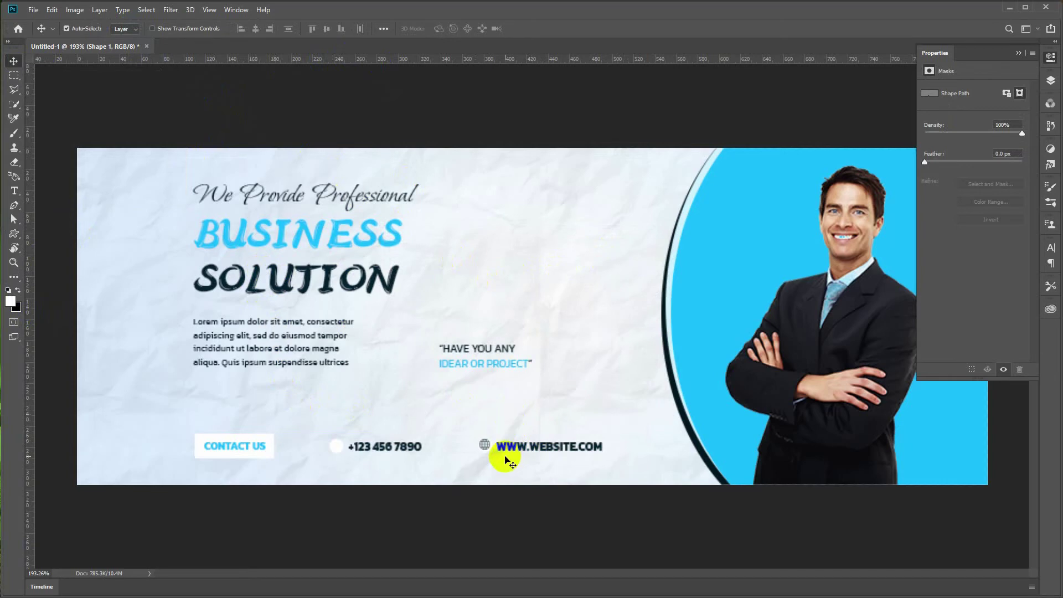
pyautogui.scroll(5, 501, 454)
pyautogui.hotkey('ctrl', 't')
pyautogui.moveTo(439, 412); pyautogui.dragTo(446, 420)
pyautogui.press('Return')
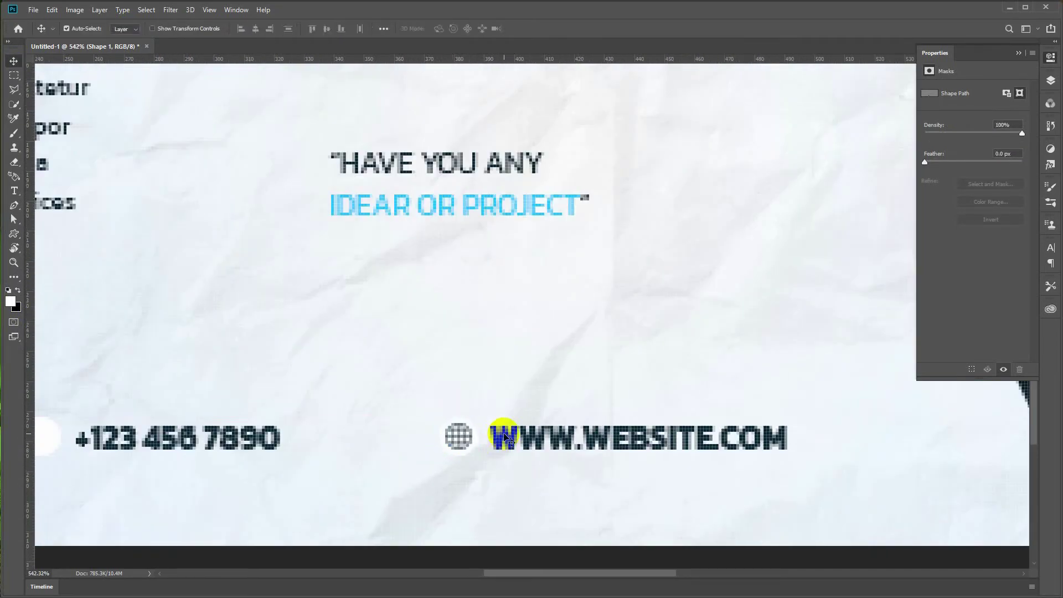
pyautogui.scroll(-5, 451, 364)
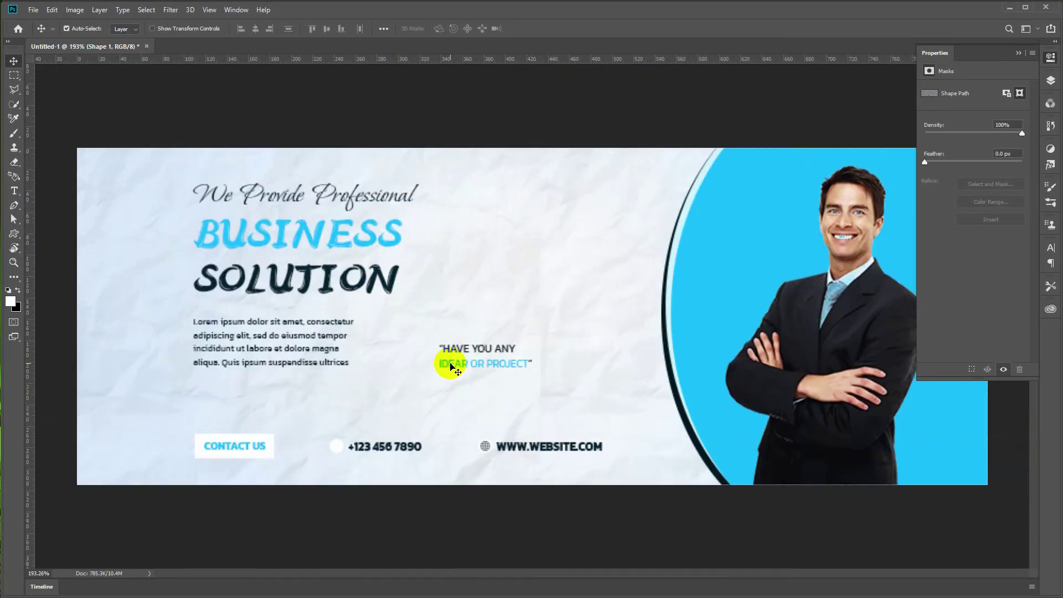
# Step: Look through the custom shape library for a suitable phone icon
pyautogui.scroll(1, 451, 364)
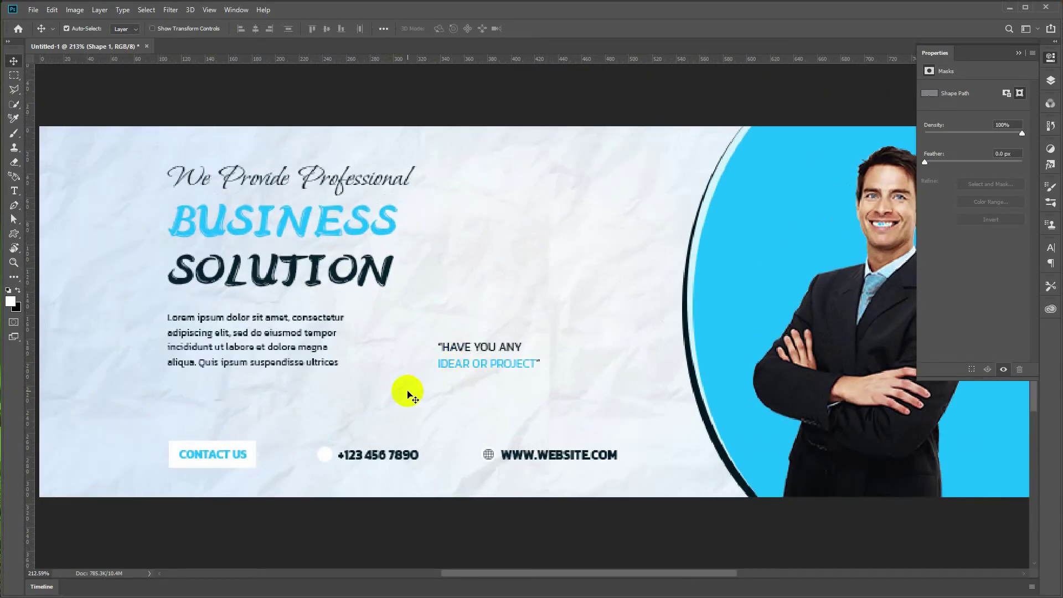
pyautogui.click(14, 233)
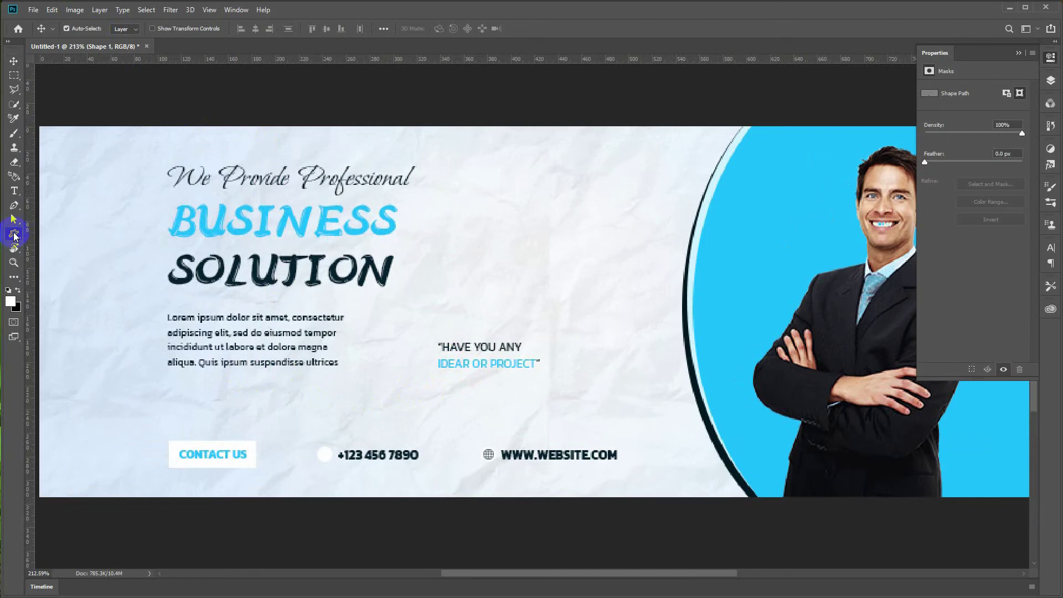
pyautogui.click(442, 31)
pyautogui.scroll(-5, 432, 274)
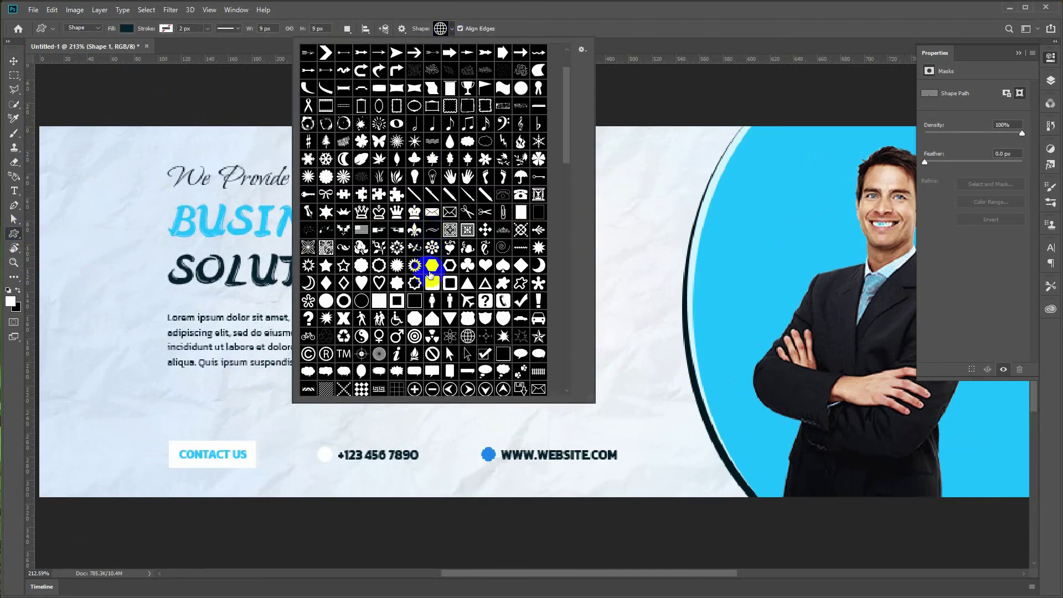
pyautogui.scroll(-2, 476, 284)
pyautogui.scroll(-11, 476, 284)
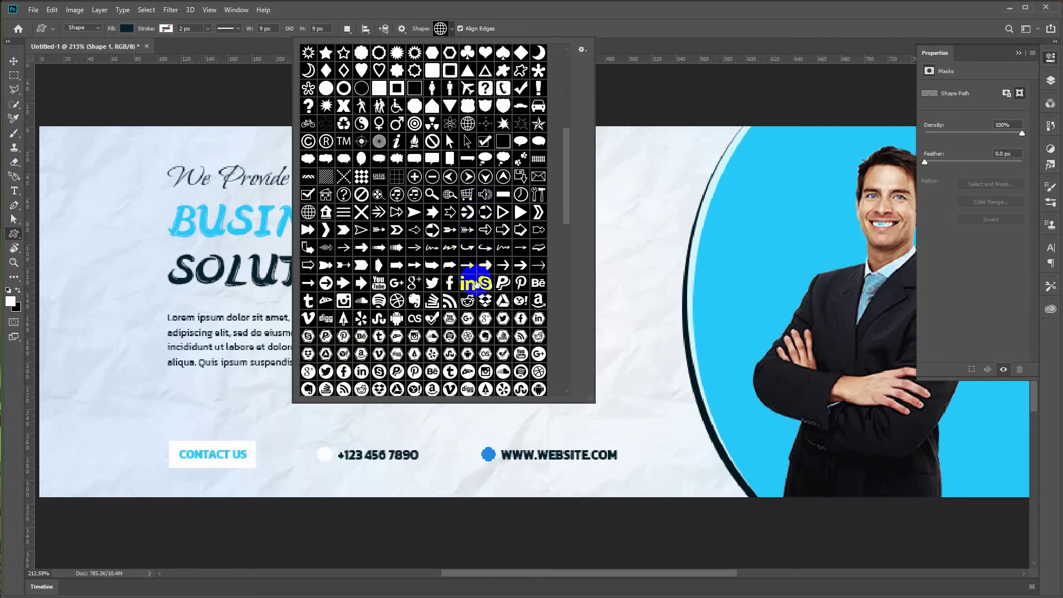
pyautogui.scroll(-3, 476, 284)
pyautogui.scroll(-4, 536, 482)
pyautogui.click(589, 199)
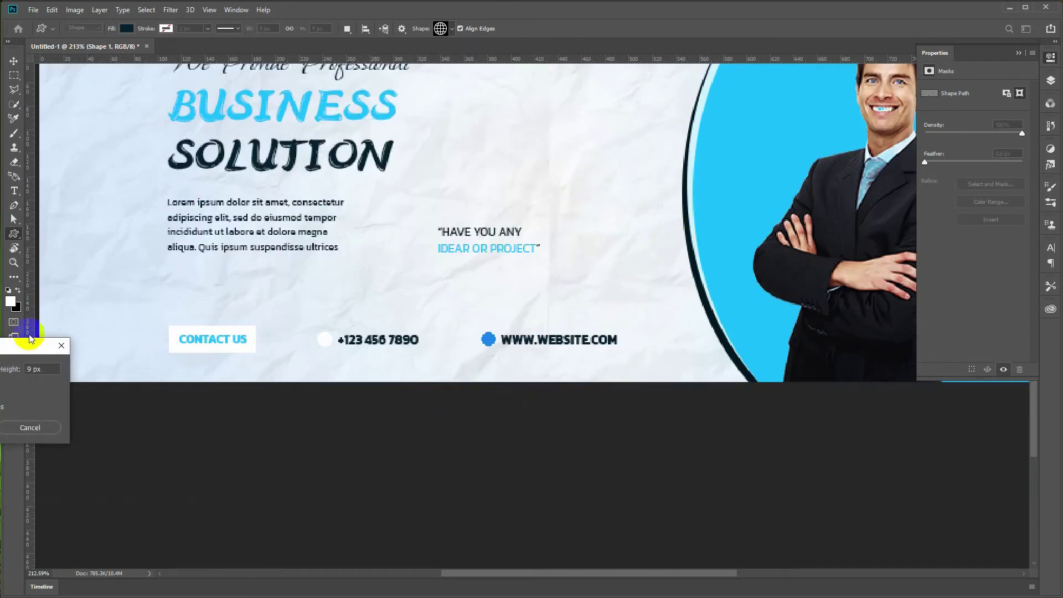
pyautogui.moveTo(40, 349); pyautogui.dragTo(243, 410)
pyautogui.click(264, 404)
# Step: Place the phone-call (2).png icon at 9 px on the white circle before the phone number
pyautogui.scroll(5, 382, 315)
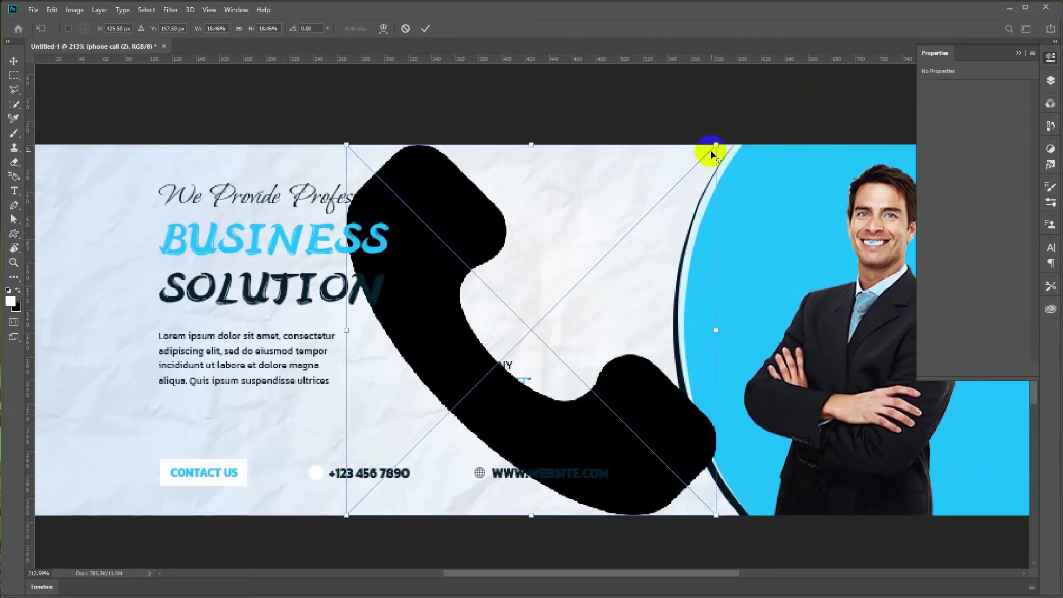
pyautogui.moveTo(713, 153); pyautogui.dragTo(523, 310)
pyautogui.press('Return')
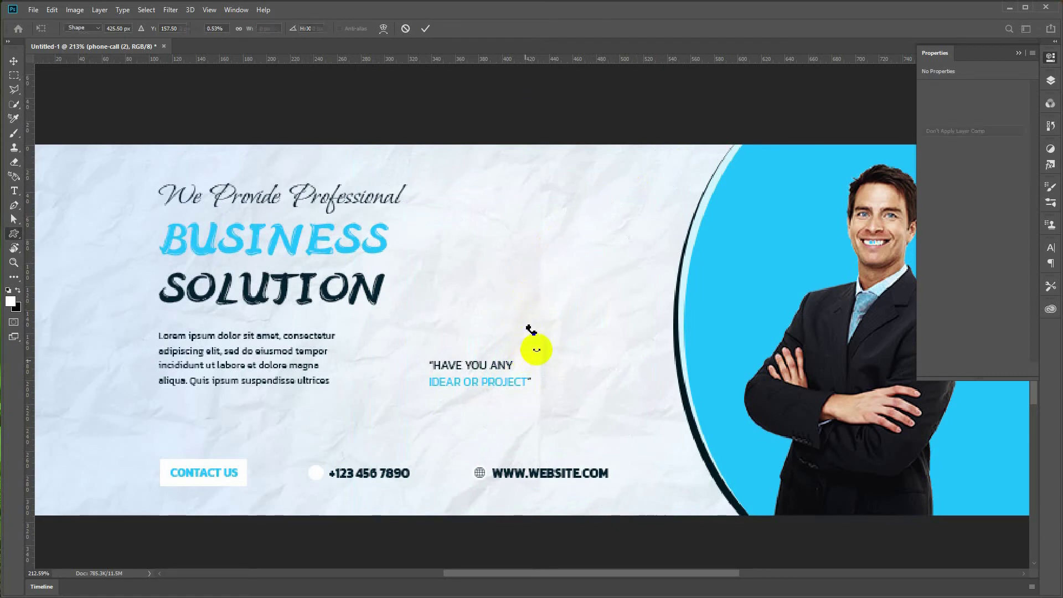
pyautogui.hotkey('ctrl', 't')
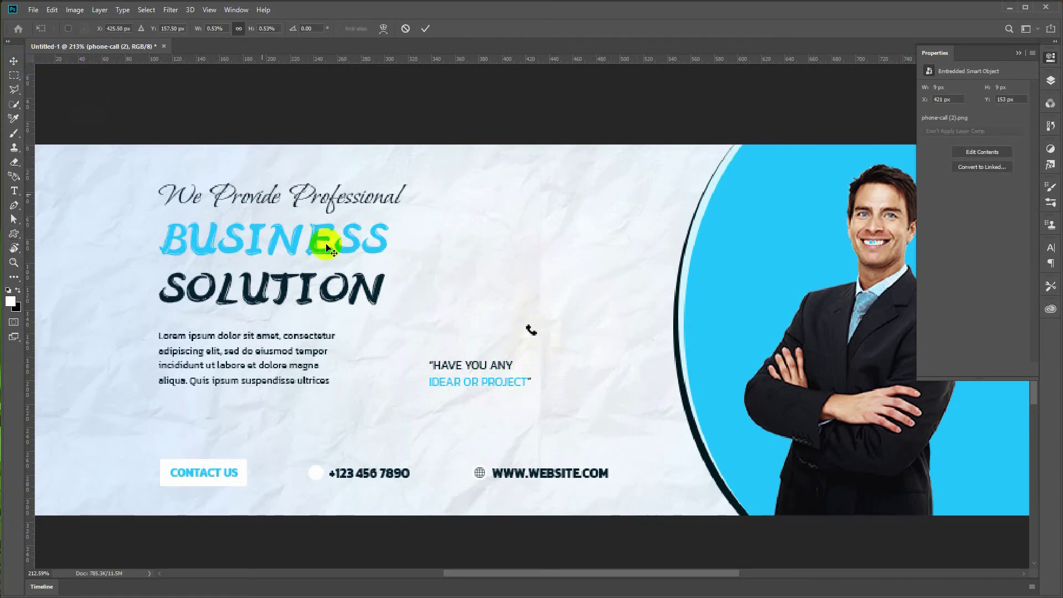
pyautogui.moveTo(528, 330); pyautogui.dragTo(311, 469)
pyautogui.press('Return')
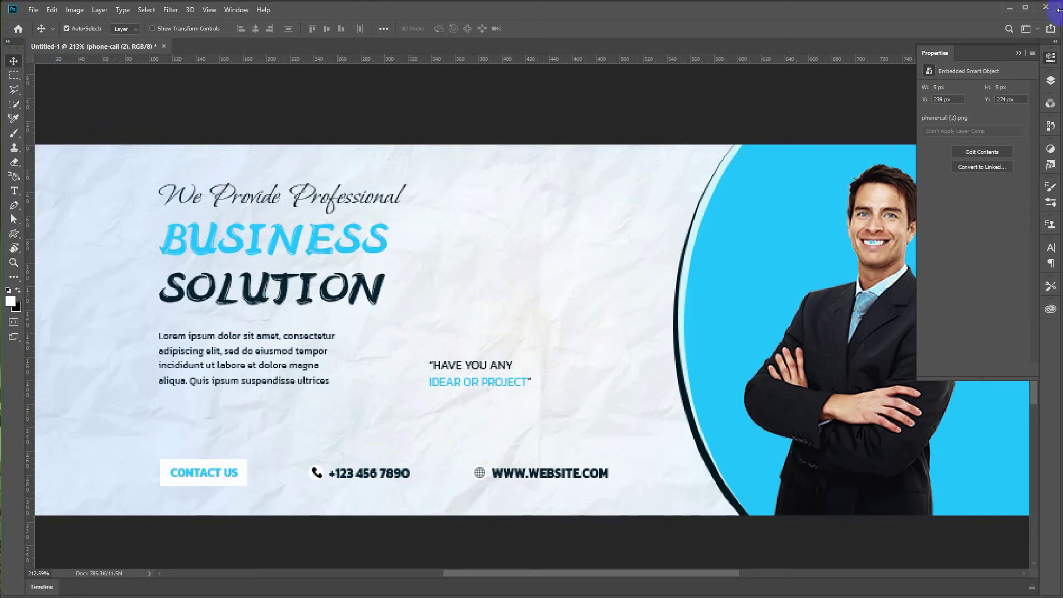
# Step: Group the web address text, the globe shape and its white circle into a group named "Website"
pyautogui.click(1021, 52)
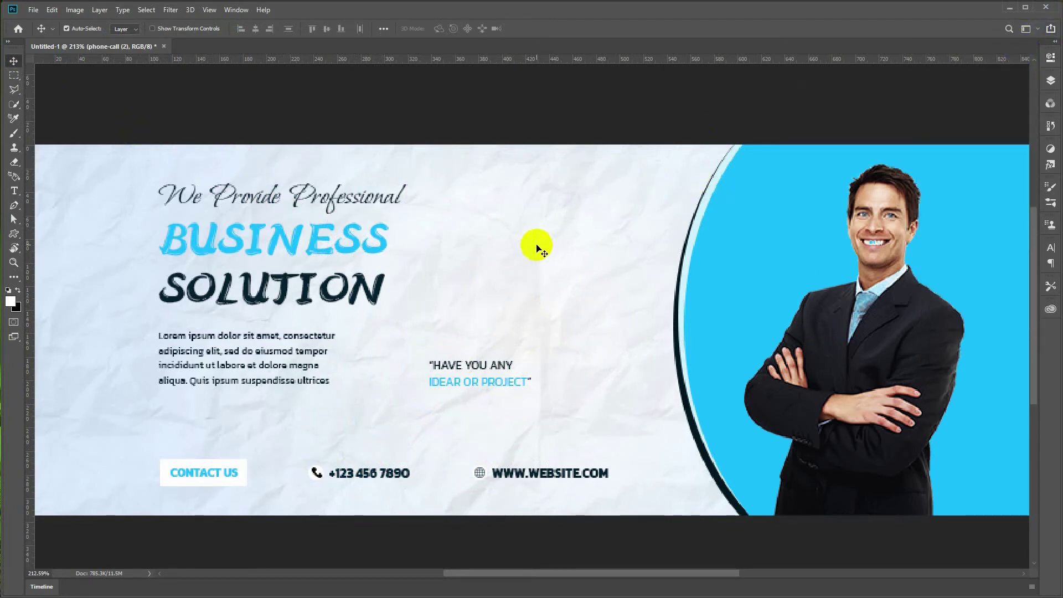
pyautogui.press('t')
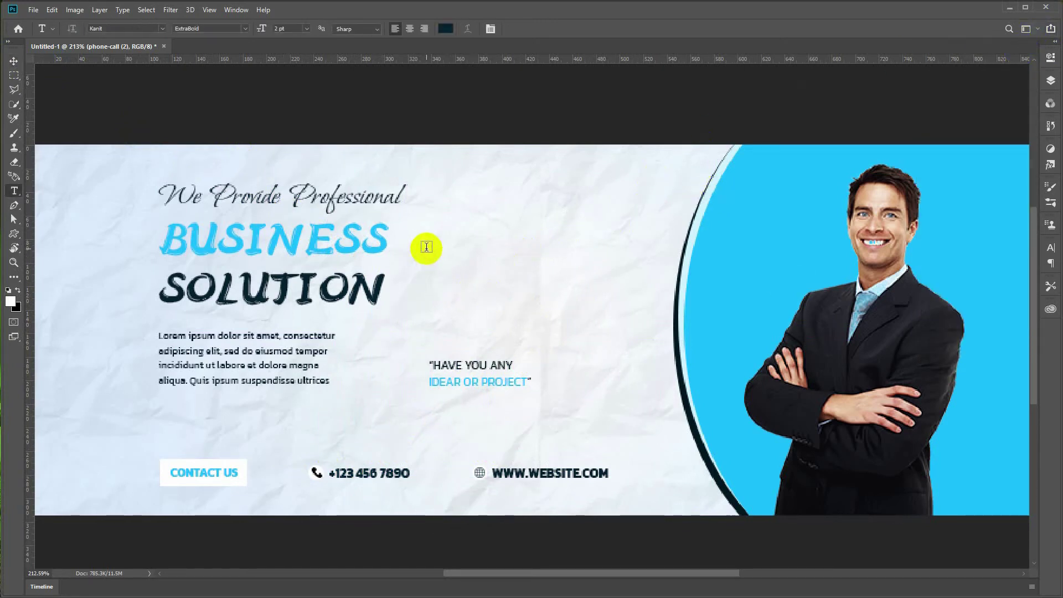
pyautogui.click(1049, 84)
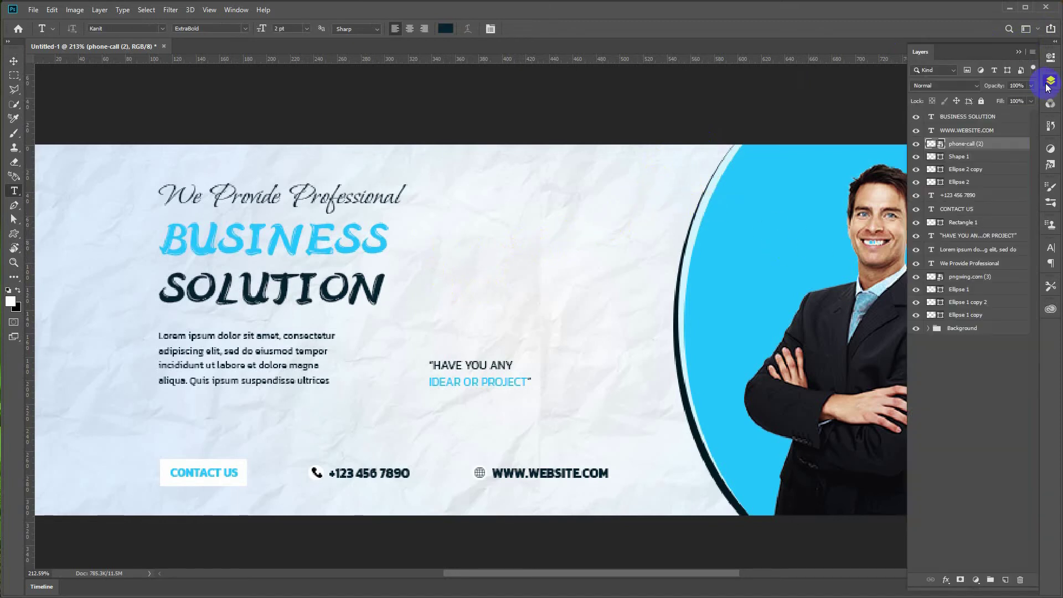
pyautogui.click(973, 131)
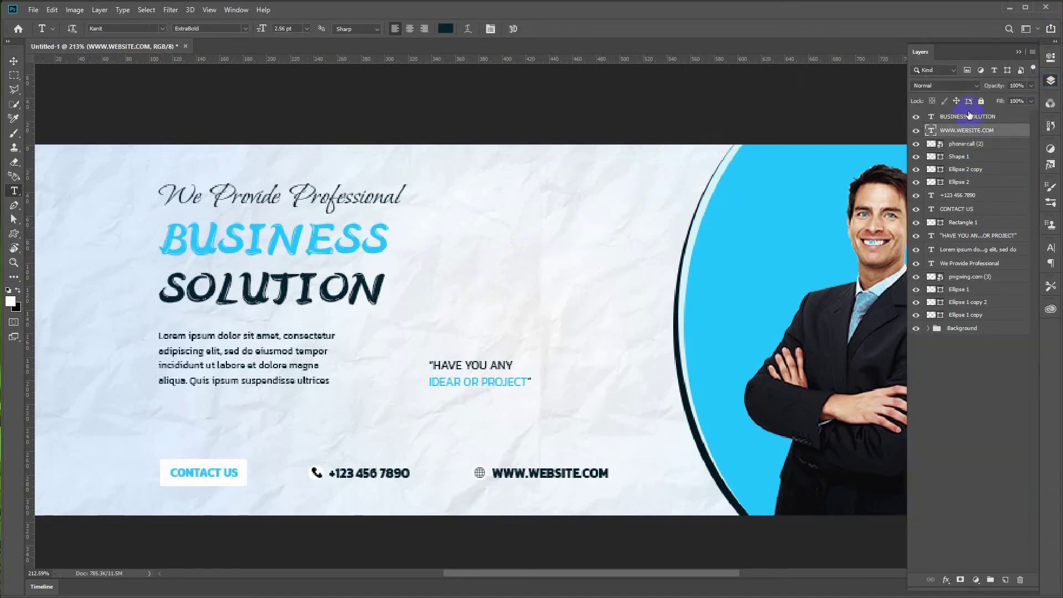
pyautogui.click(917, 156)
pyautogui.click(963, 169)
pyautogui.keyDown('shift'); pyautogui.click(957, 158); pyautogui.keyUp('shift')
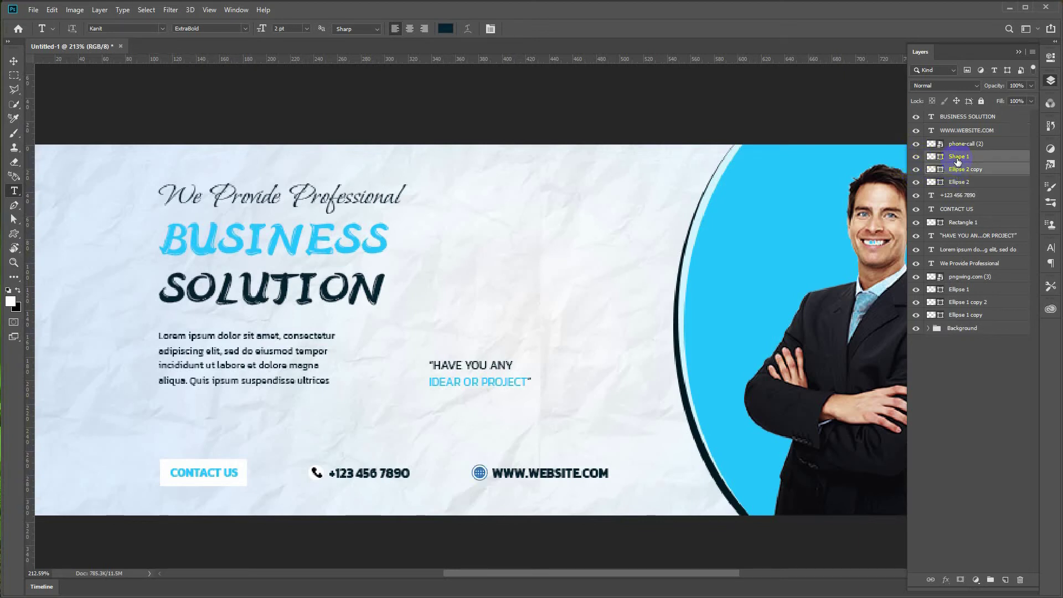
pyautogui.keyDown('ctrl'); pyautogui.click(963, 130); pyautogui.keyUp('ctrl')
pyautogui.hotkey('ctrl', 'g')
pyautogui.doubleClick(959, 130)
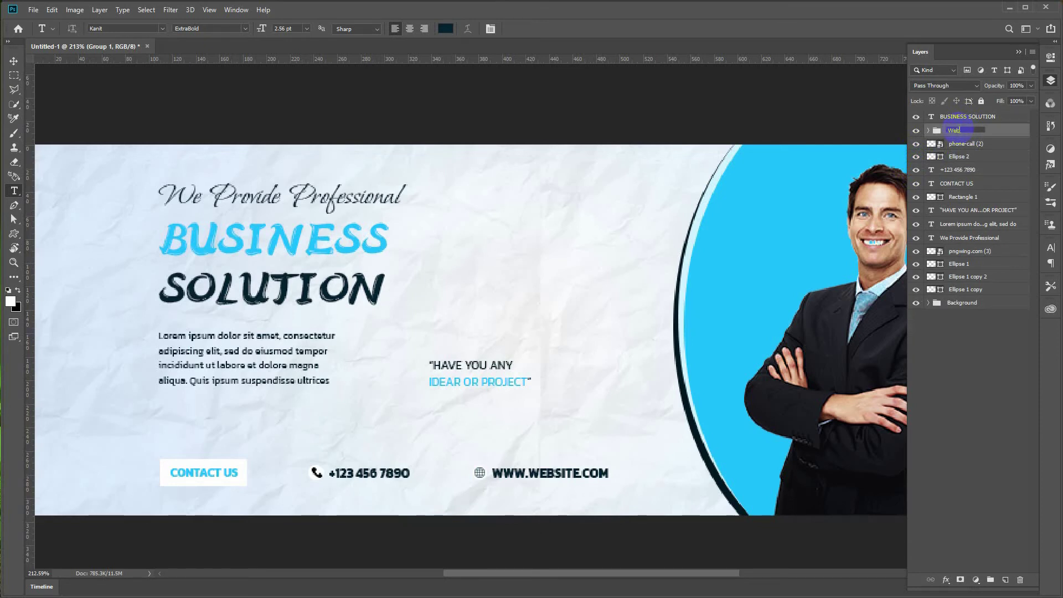
# Step: Group the phone-call icon layer with its white circle and name the group "Phone"
pyautogui.click(963, 143)
pyautogui.keyDown('shift'); pyautogui.click(963, 157); pyautogui.keyUp('shift')
pyautogui.hotkey('ctrl', 'g')
pyautogui.click(961, 117)
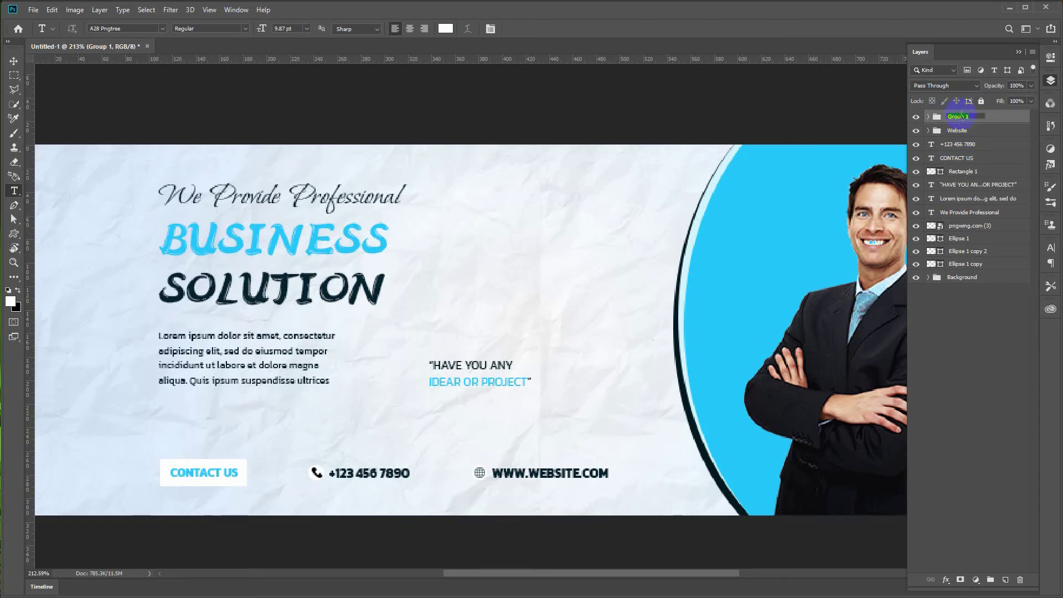
pyautogui.press('Return')
# Step: Put the phone number layer inside the Phone group and the BUSINESS SOLUTION layer outside it, below Website
pyautogui.click(948, 145)
pyautogui.click(928, 117)
pyautogui.moveTo(951, 133); pyautogui.dragTo(972, 137)
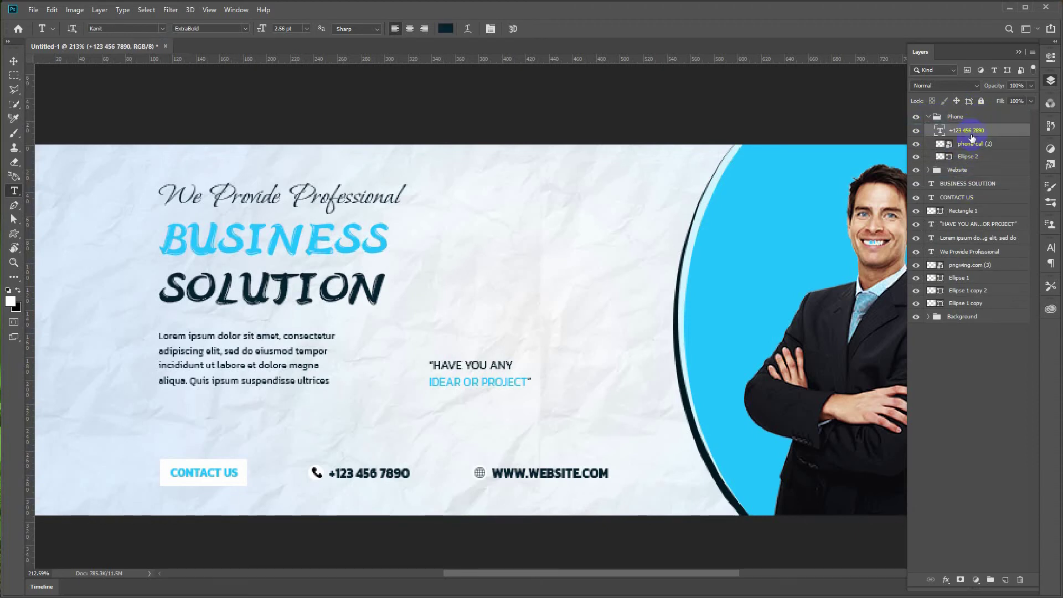
pyautogui.click(935, 117)
pyautogui.click(928, 117)
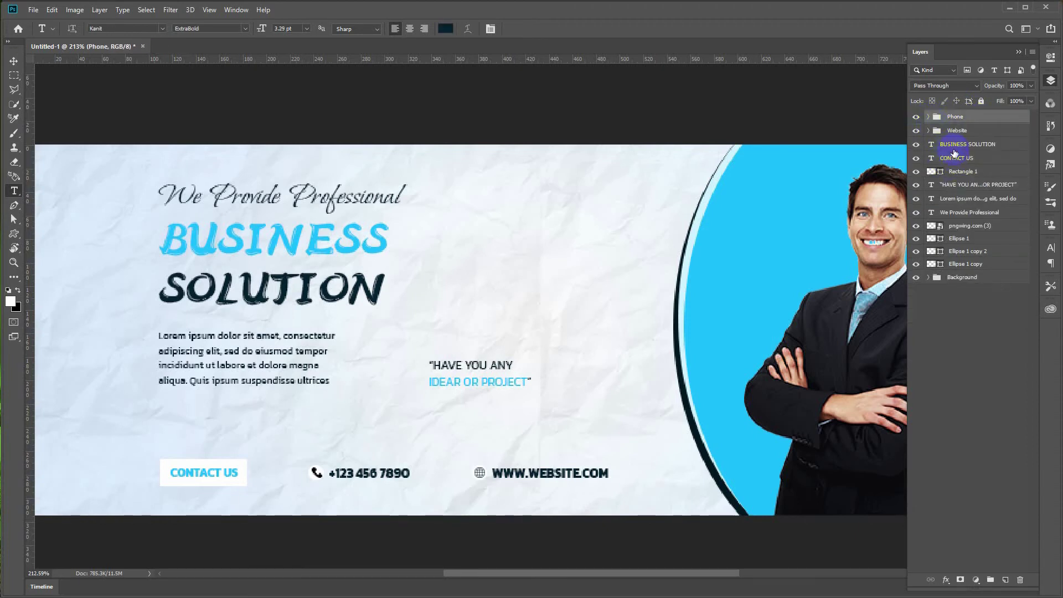
# Step: Group the CONTACT US text and its white rectangle into a group named "Contact"
pyautogui.click(953, 149)
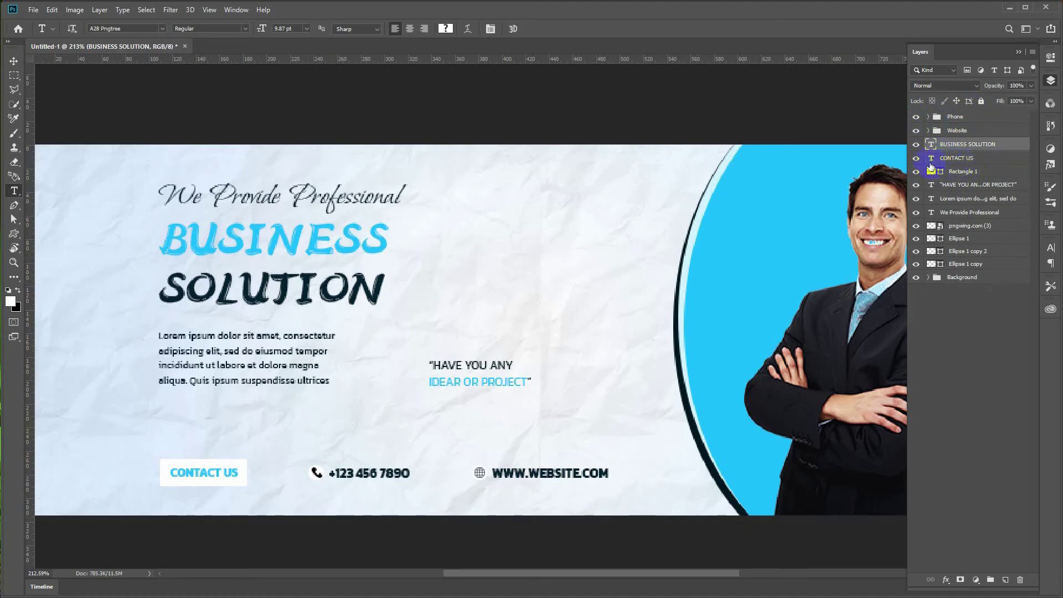
pyautogui.click(954, 162)
pyautogui.keyDown('shift'); pyautogui.click(957, 173); pyautogui.keyUp('shift')
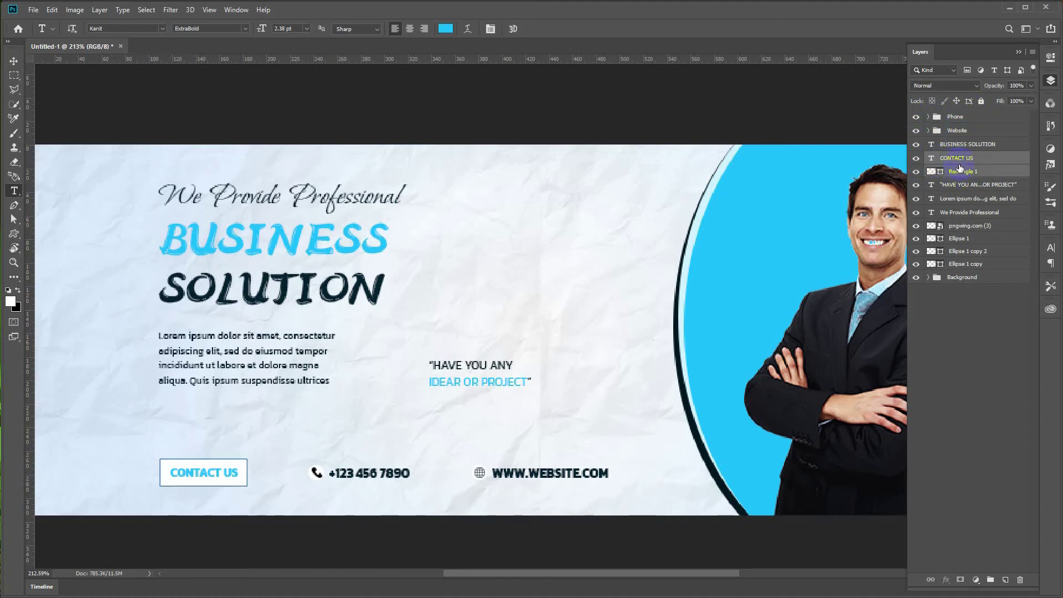
pyautogui.hotkey('ctrl', 'g')
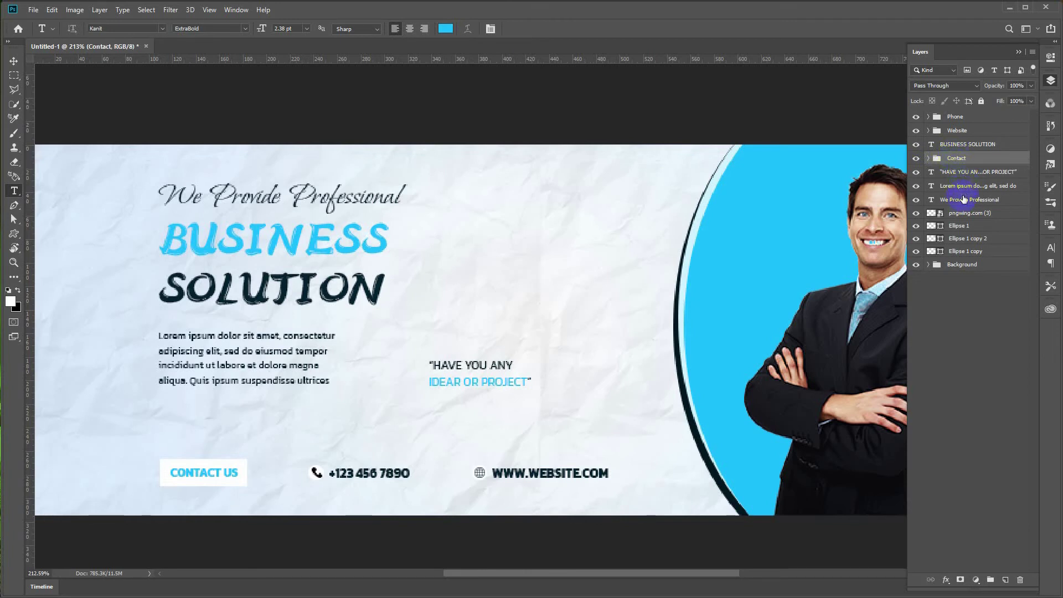
# Step: Group the BUSINESS SOLUTION, quote, lorem ipsum and We Provide Professional text layers as "Text"
pyautogui.click(976, 146)
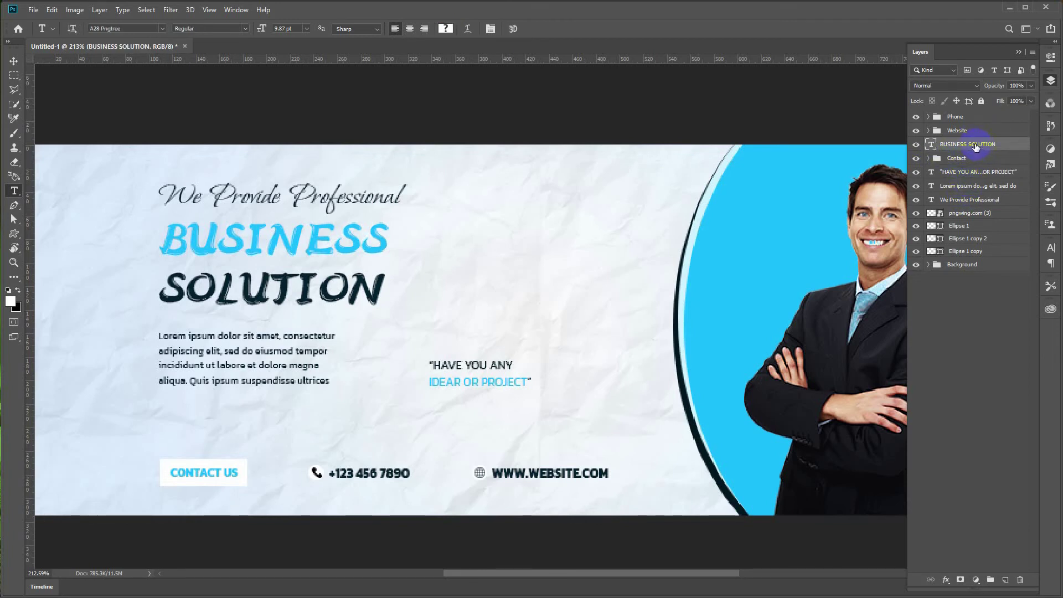
pyautogui.keyDown('ctrl'); pyautogui.click(973, 173); pyautogui.keyUp('ctrl')
pyautogui.keyDown('ctrl'); pyautogui.click(973, 185); pyautogui.keyUp('ctrl')
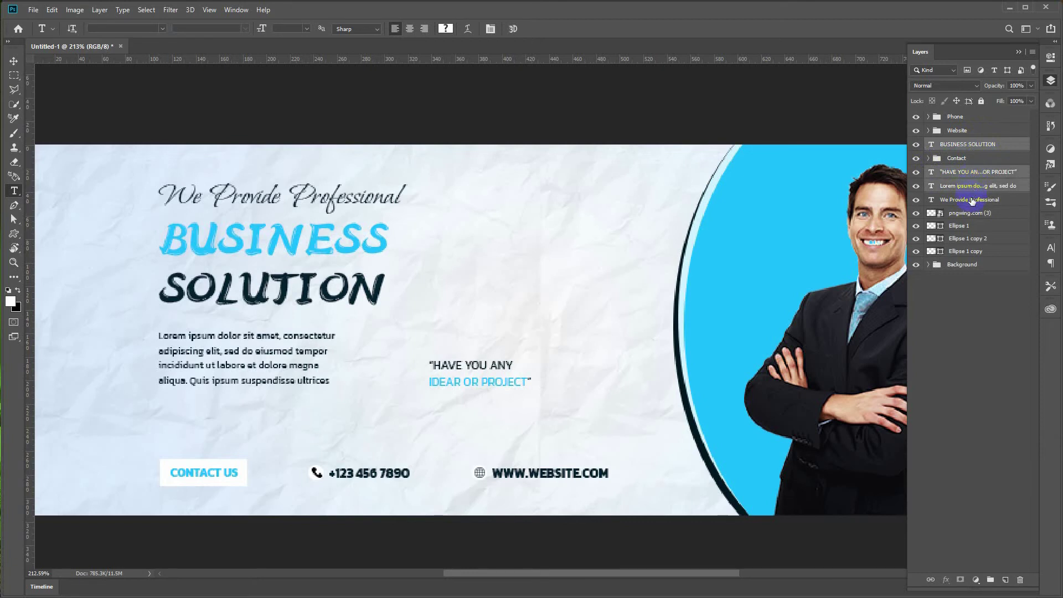
pyautogui.keyDown('ctrl'); pyautogui.click(972, 201); pyautogui.keyUp('ctrl')
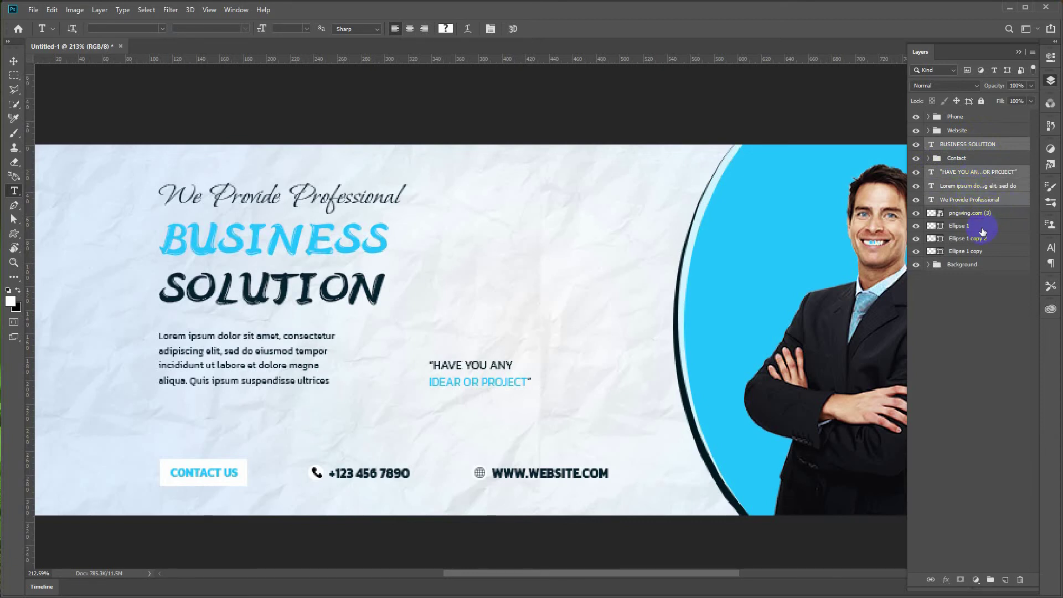
pyautogui.click(916, 213)
pyautogui.click(916, 213)
pyautogui.hotkey('ctrl', 'g')
pyautogui.click(962, 146)
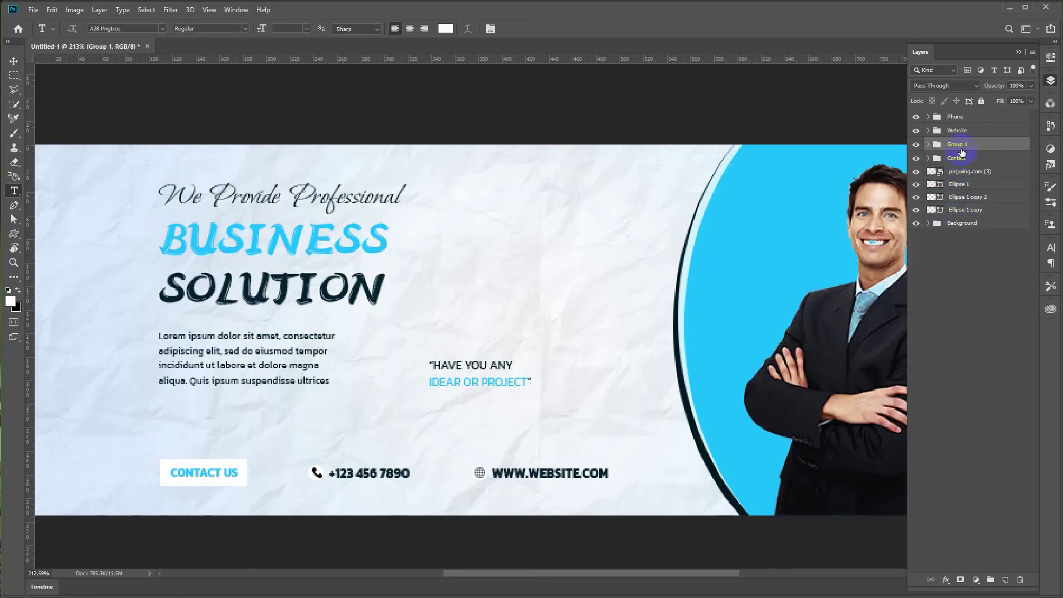
pyautogui.write('Text')
pyautogui.press('Return')
# Step: Group the businessman cutout layer with the three ellipse layers and name the group "Image"
pyautogui.click(956, 172)
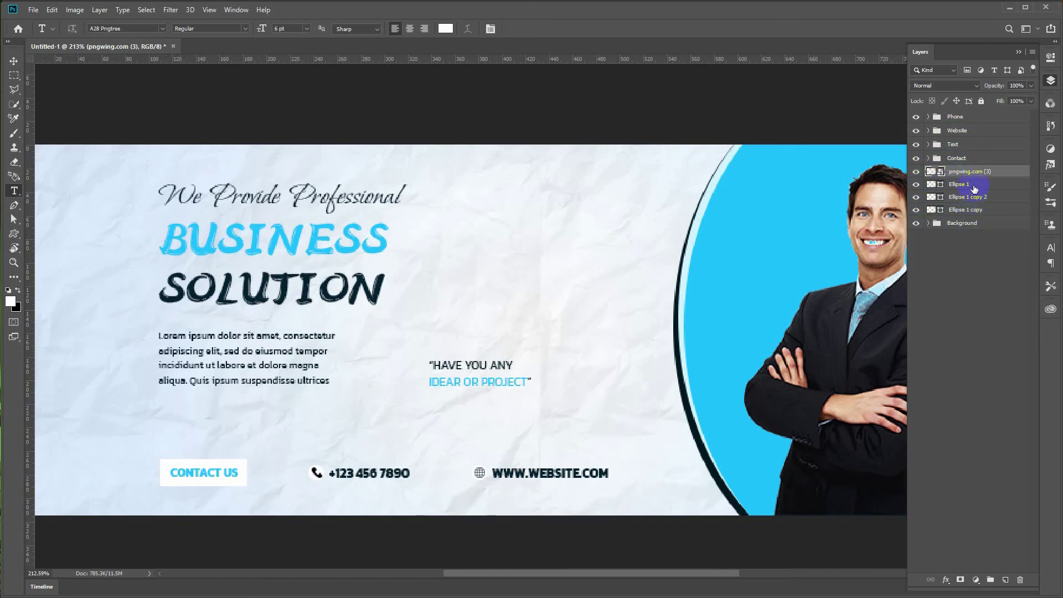
pyautogui.keyDown('shift'); pyautogui.click(965, 211); pyautogui.keyUp('shift')
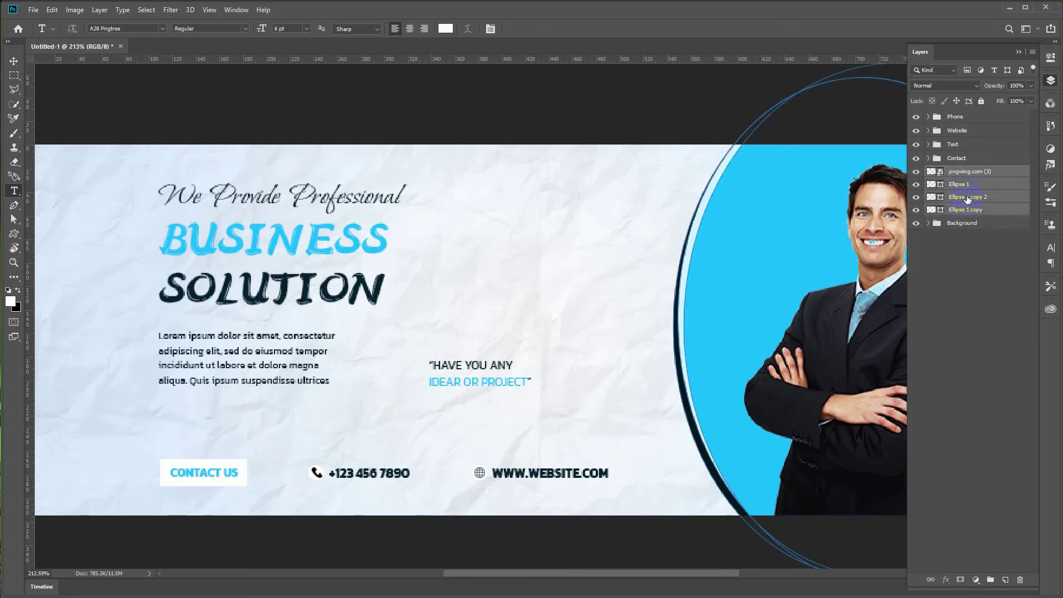
pyautogui.hotkey('ctrl', 'g')
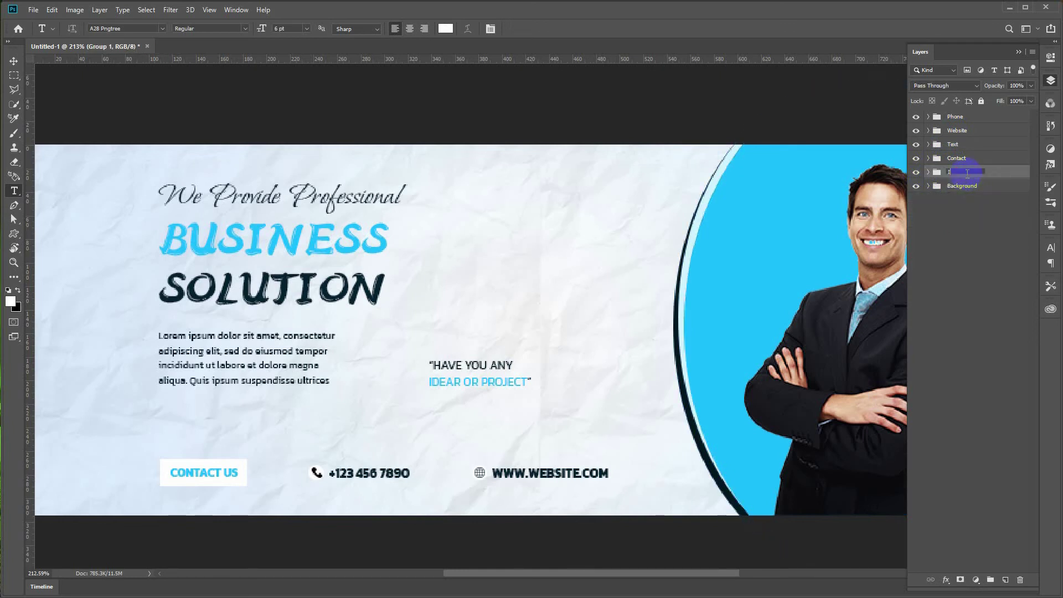
pyautogui.press('Return')
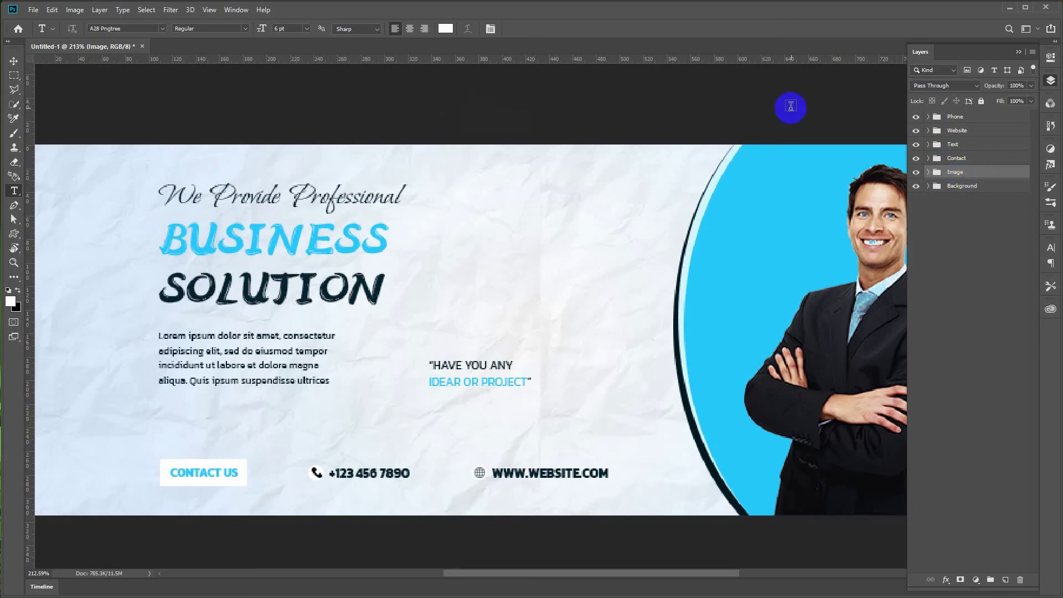
pyautogui.click(1016, 51)
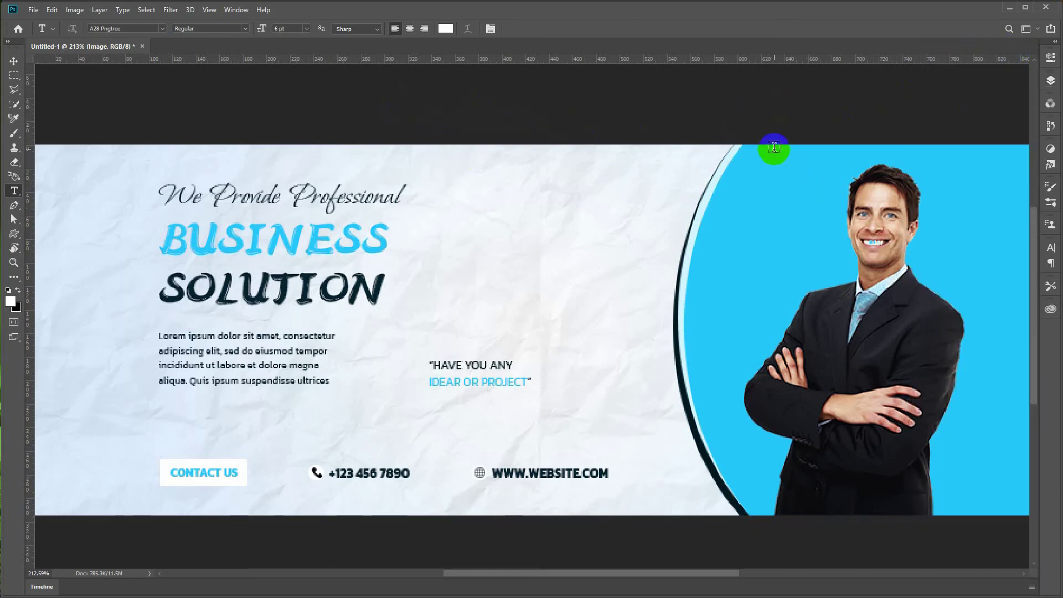
# Step: Add a two-line white text "LOGO HERE" in the Kanit font on the blue ellipse, beside the businessman's head
pyautogui.scroll(-1, 774, 152)
pyautogui.click(747, 190)
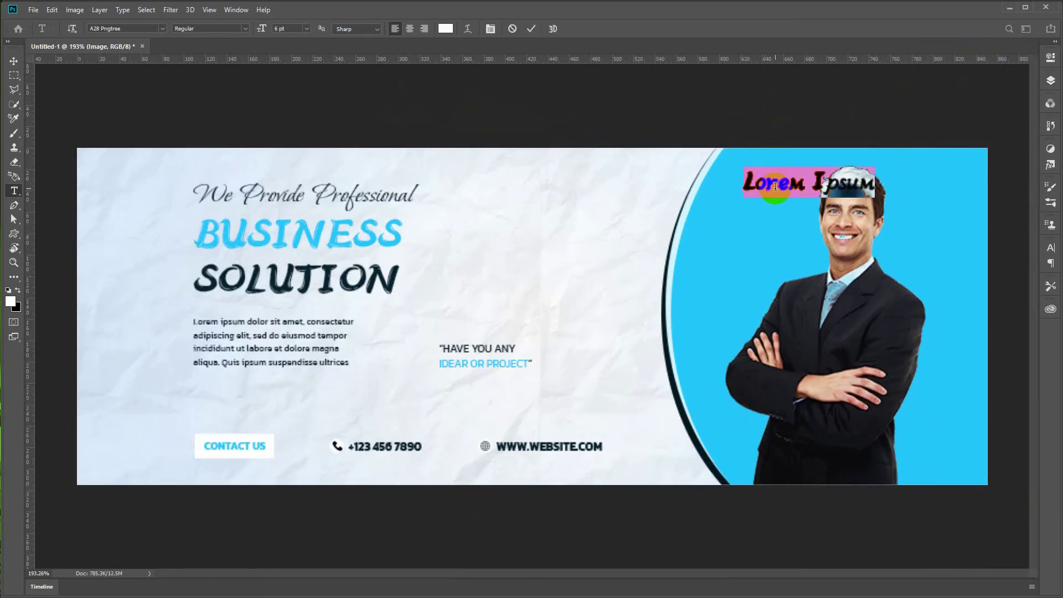
pyautogui.click(162, 29)
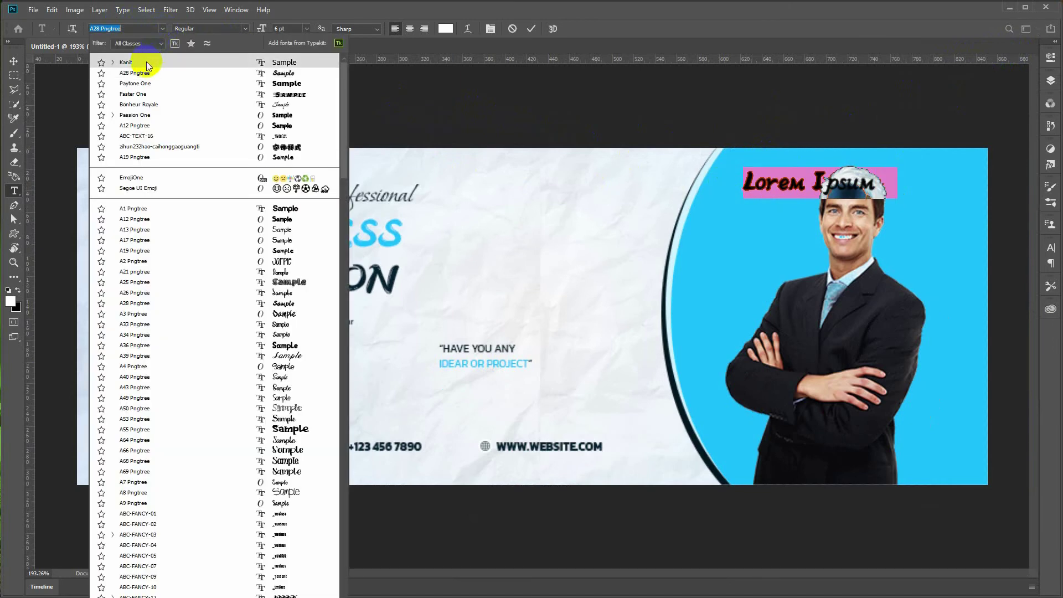
pyautogui.click(142, 64)
pyautogui.write('LOGO')
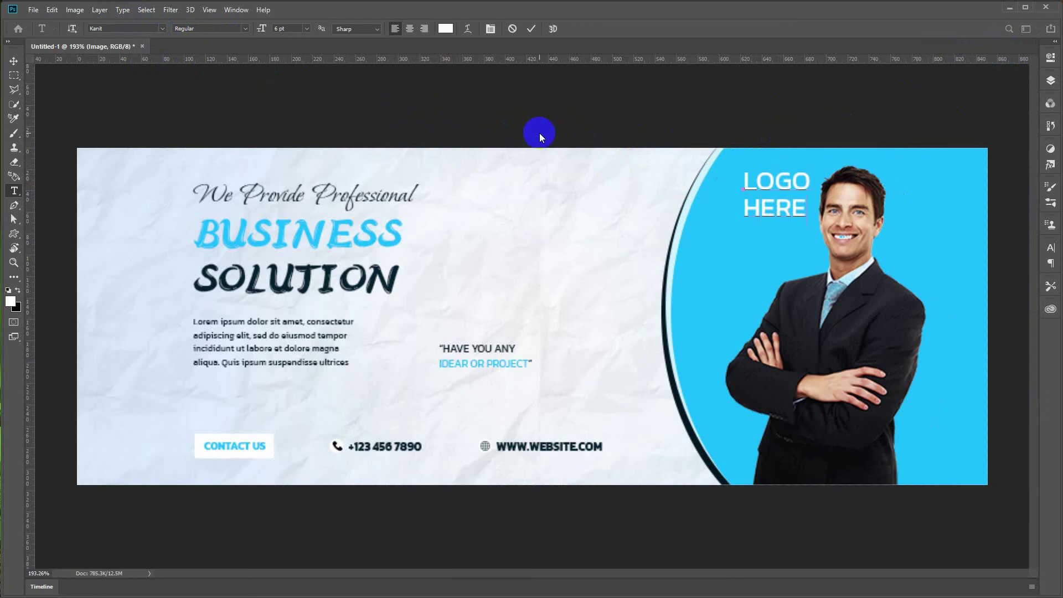
pyautogui.hotkey('ctrl', 'a')
# Step: Move the LOGO HERE text layer to the top of the layer stack, above the Phone group
pyautogui.click(1051, 81)
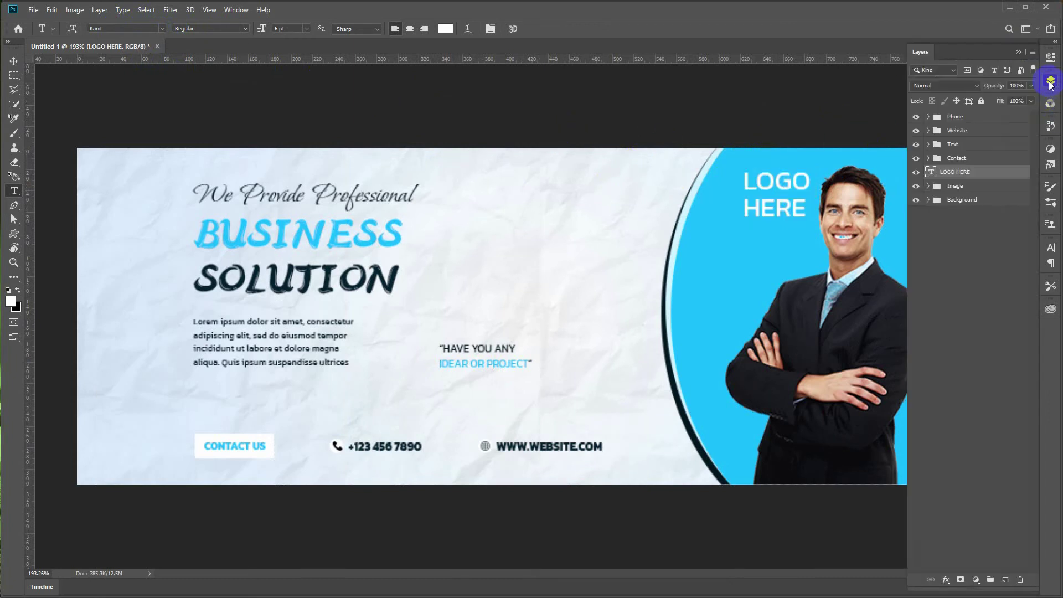
pyautogui.moveTo(947, 172); pyautogui.dragTo(969, 113)
pyautogui.click(1017, 52)
# Step: Scale down the LOGO HERE text, place it to the right of the businessman's head, and shift the businessman slightly left
pyautogui.hotkey('ctrl', 't')
pyautogui.moveTo(810, 220); pyautogui.dragTo(930, 187)
pyautogui.press('Return')
pyautogui.moveTo(865, 197); pyautogui.dragTo(861, 198)
pyautogui.moveTo(923, 186); pyautogui.dragTo(929, 187)
# Step: Put the LOGO HERE layer into a group named "Logo", and collapse the Logo and Image groups
pyautogui.click(1051, 83)
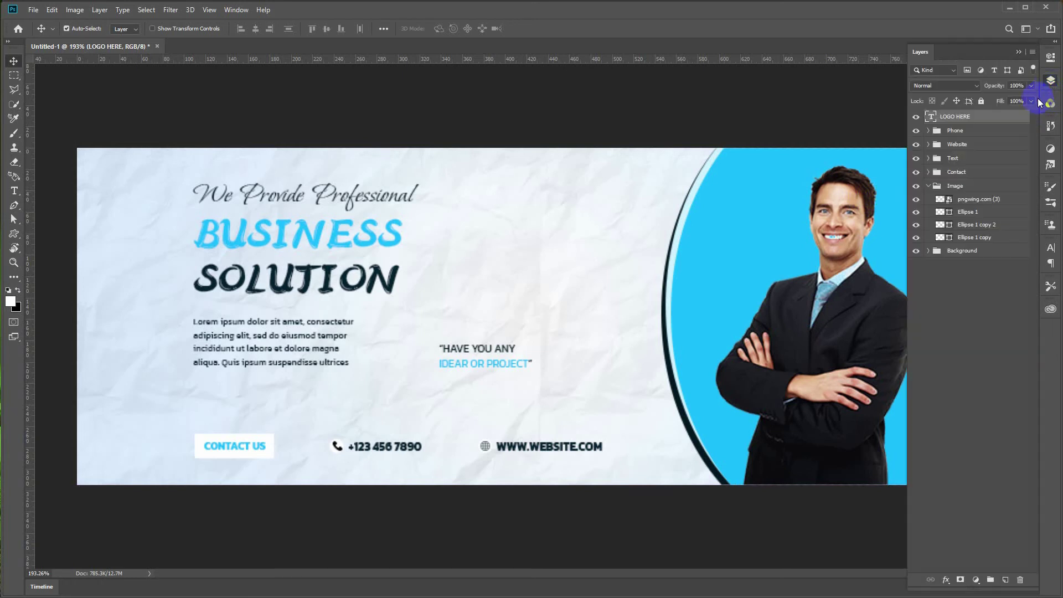
pyautogui.hotkey('ctrl', 'g')
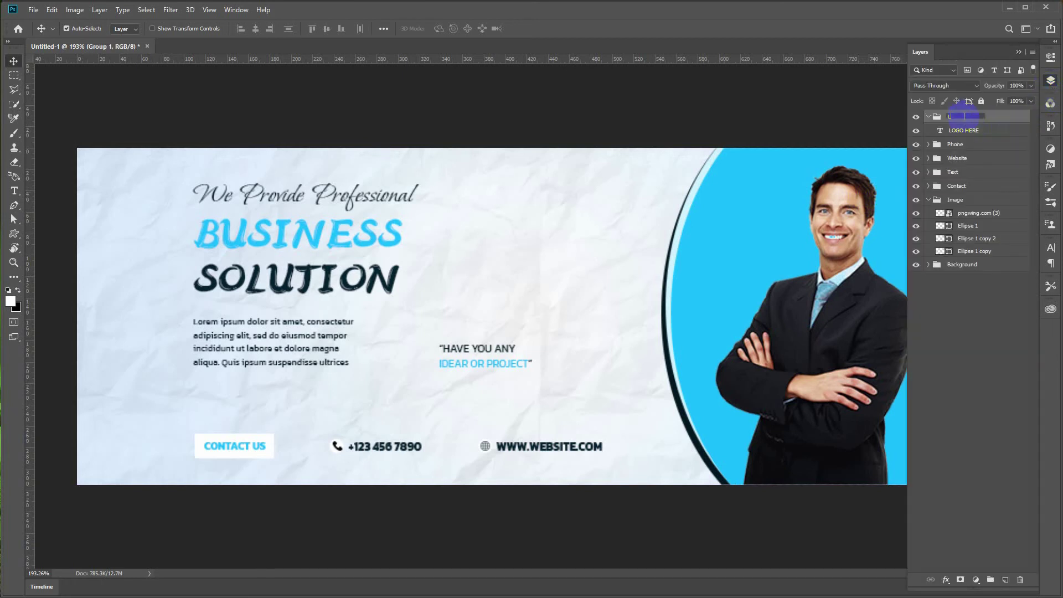
pyautogui.click(928, 117)
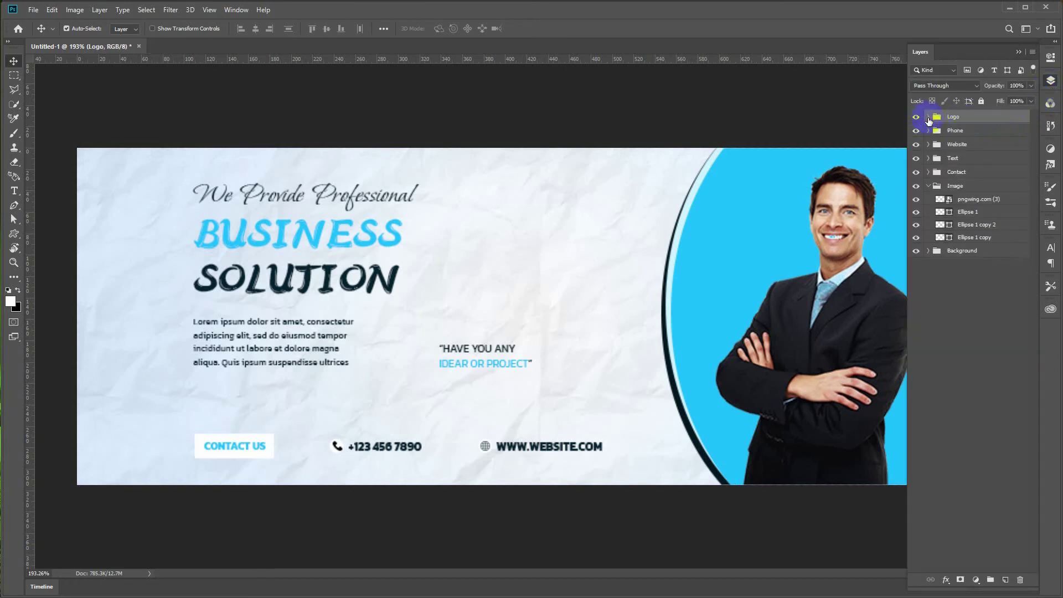
pyautogui.click(927, 187)
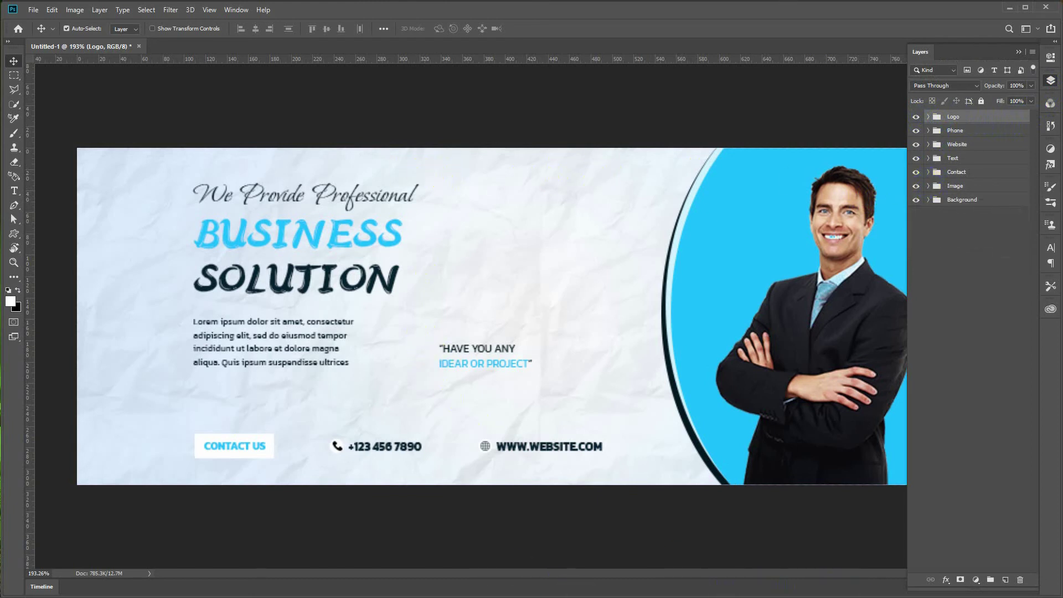
# Step: Paste the triangular dot pattern as a shape layer in the banner's upper-left corner and fill it with the dark colour of SOLUTION
pyautogui.hotkey('ctrl', 'v')
pyautogui.click(713, 147)
pyautogui.click(928, 115)
pyautogui.click(929, 117)
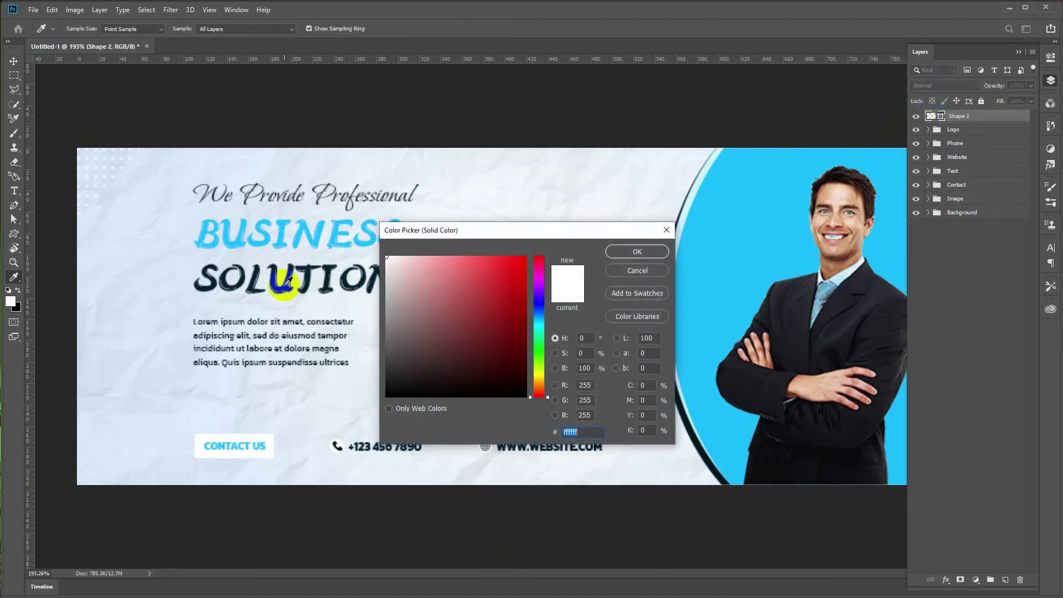
pyautogui.click(279, 281)
pyautogui.press('Return')
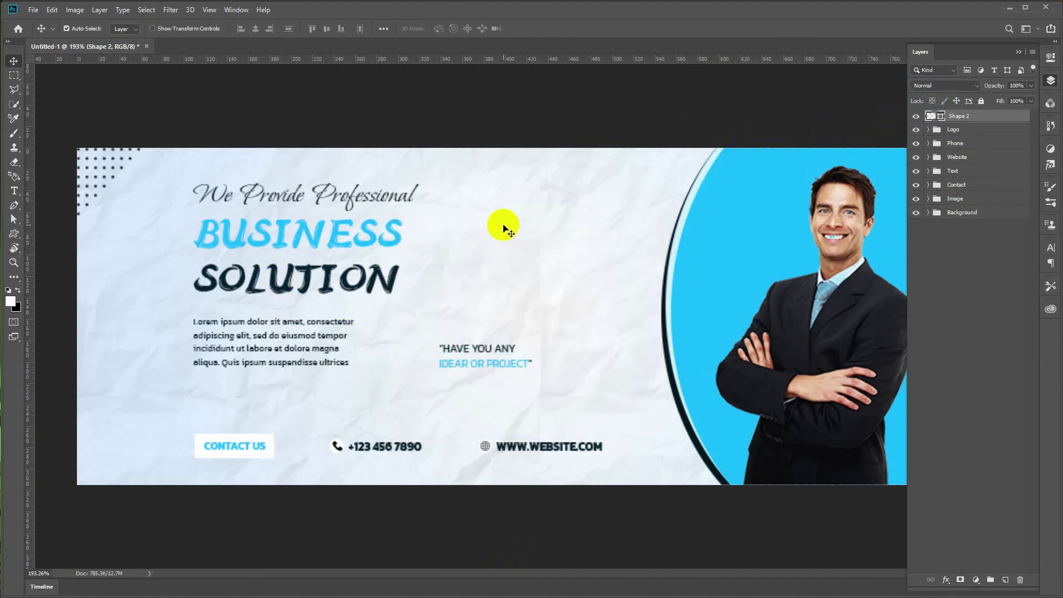
# Step: Paste the three-triangle arrow graphic as a shape layer and fill it with the grey-blue colour abc2d5
pyautogui.hotkey('ctrl', 'v')
pyautogui.moveTo(83, 342); pyautogui.dragTo(201, 306)
pyautogui.click(252, 337)
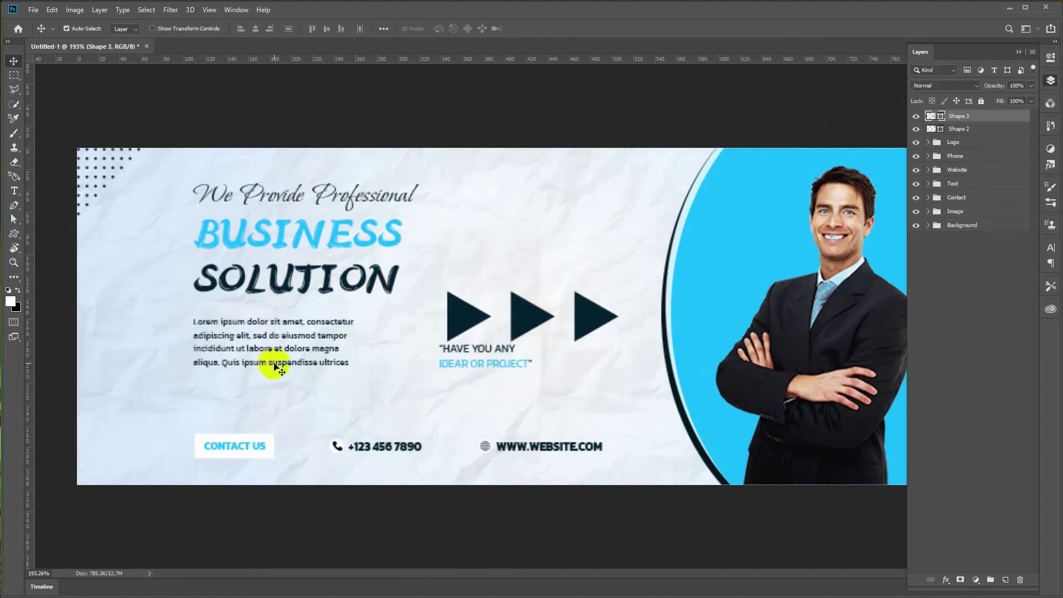
pyautogui.doubleClick(931, 116)
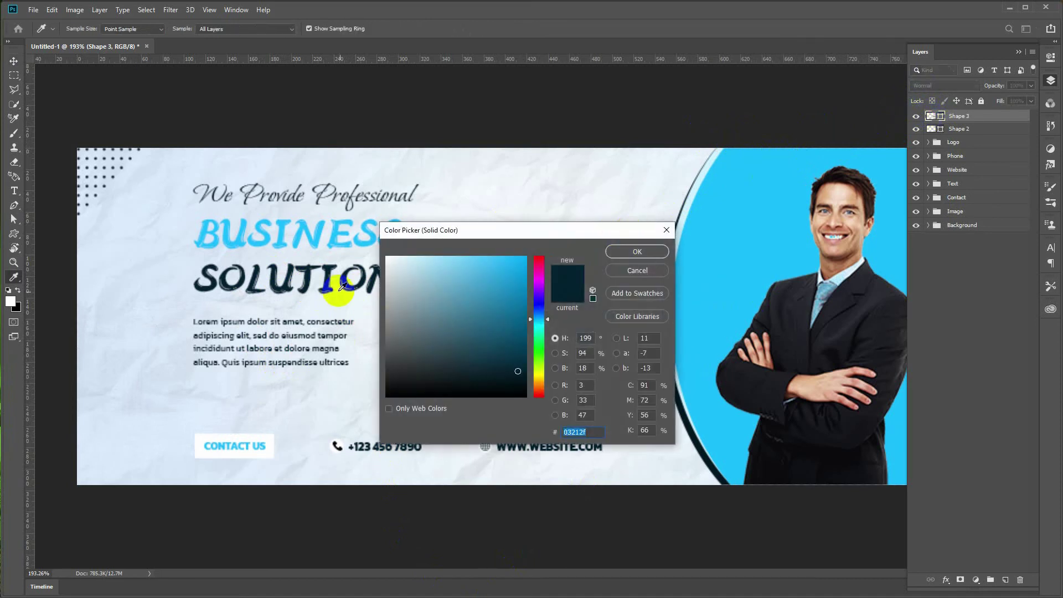
pyautogui.click(464, 270)
pyautogui.moveTo(485, 230); pyautogui.dragTo(684, 157)
pyautogui.moveTo(702, 244)
pyautogui.mouseDown()
pyautogui.moveTo(705, 294)
pyautogui.moveTo(603, 197)
pyautogui.mouseUp()
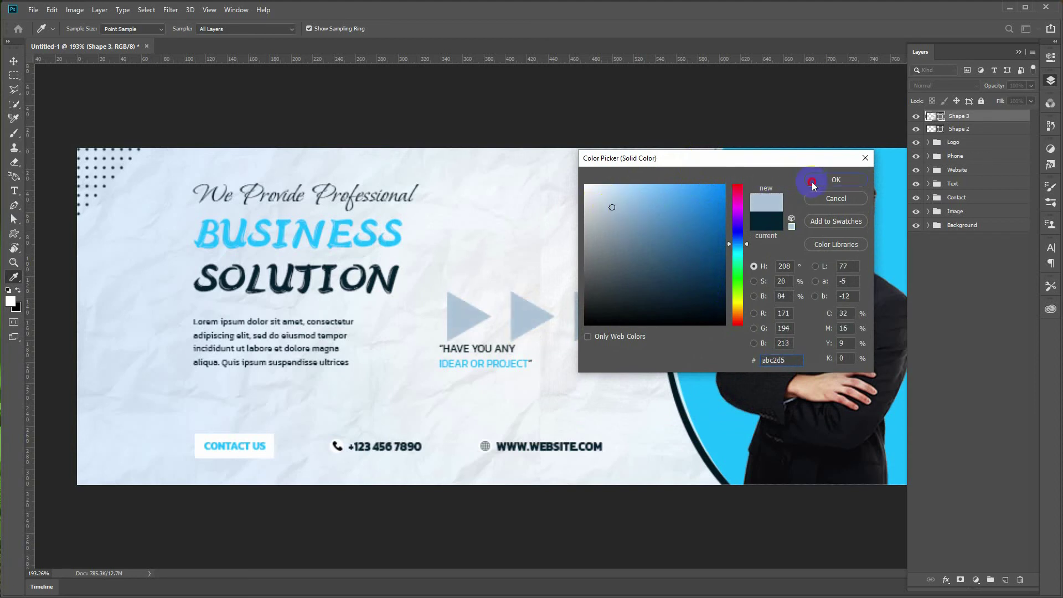
pyautogui.click(813, 180)
# Step: Scale down the three triangles and place them just above the end of the We Provide Professional text
pyautogui.hotkey('ctrl', 't')
pyautogui.moveTo(619, 341); pyautogui.dragTo(462, 175)
pyautogui.press('Return')
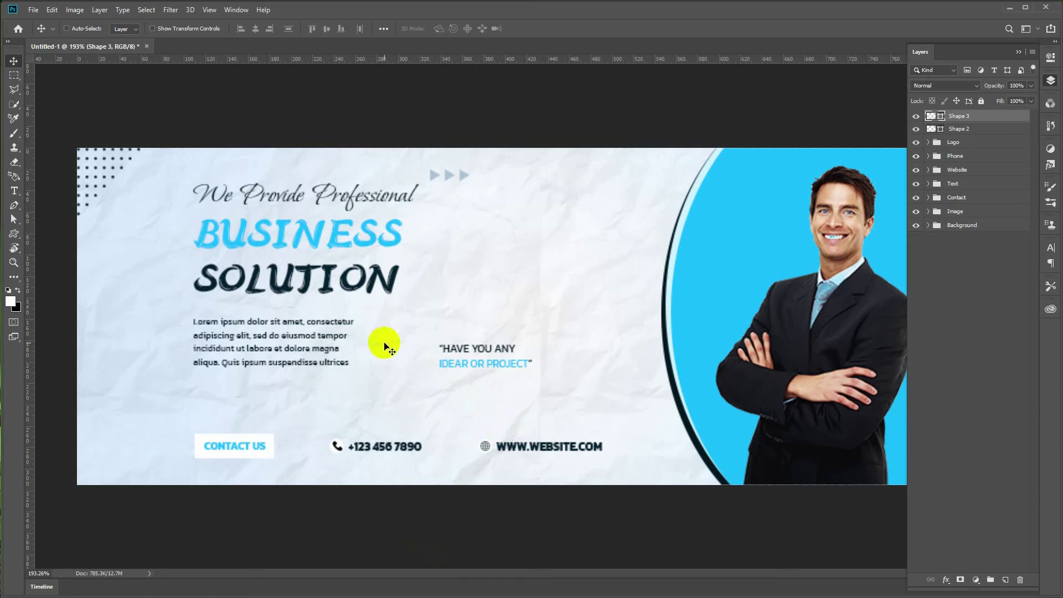
# Step: Paste the plus sign as a shape layer and fill it with the light blue colour acdef3
pyautogui.hotkey('ctrl', 'v')
pyautogui.click(255, 334)
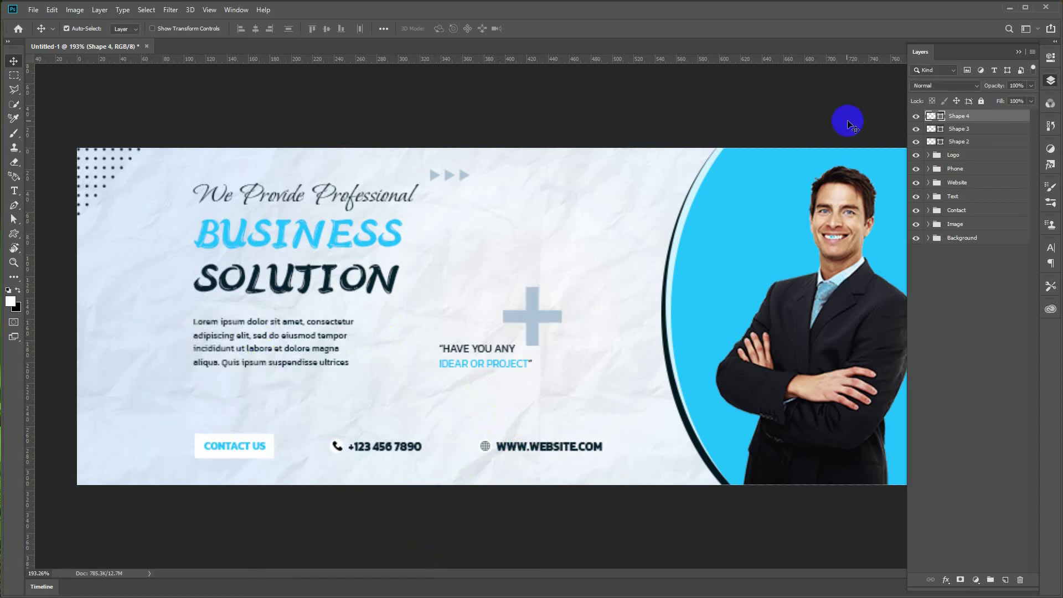
pyautogui.doubleClick(930, 116)
pyautogui.press('Escape')
pyautogui.doubleClick(931, 115)
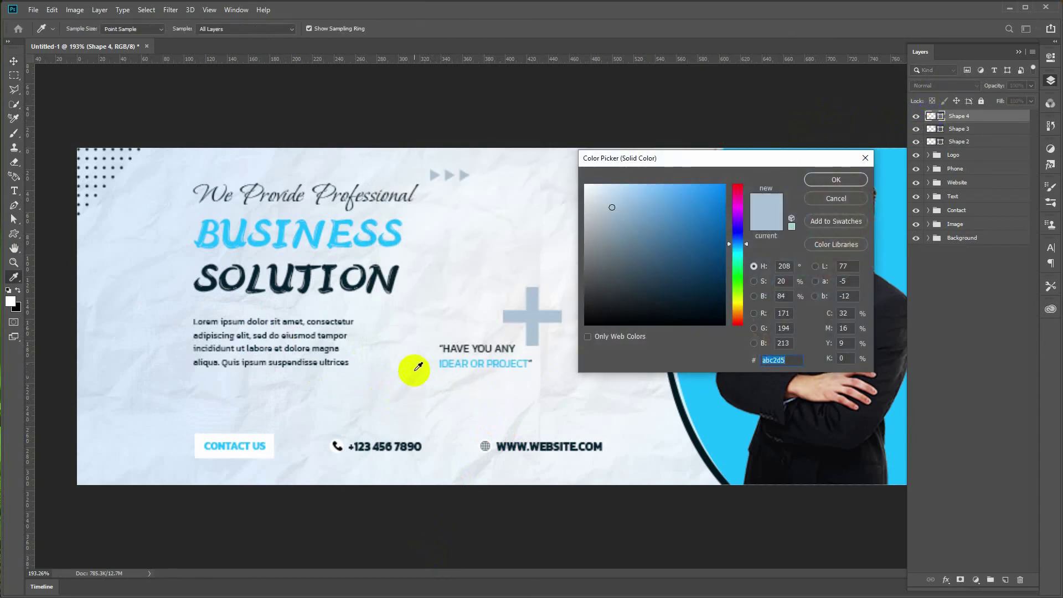
pyautogui.click(713, 401)
pyautogui.click(671, 190)
pyautogui.click(637, 191)
pyautogui.click(621, 188)
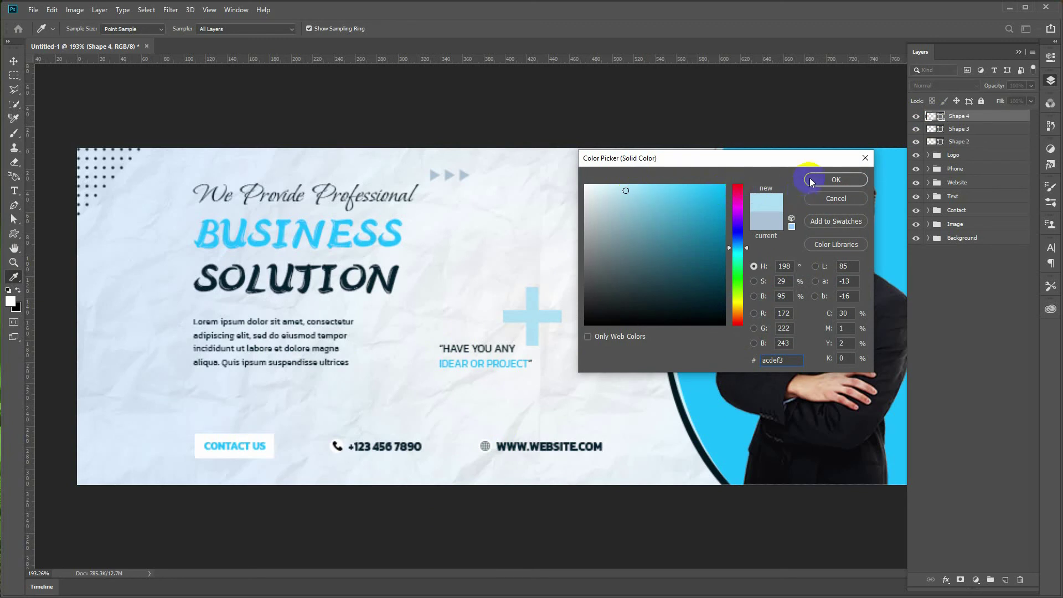
pyautogui.click(831, 179)
# Step: Scale down the plus sign and place it just to the right of the lorem ipsum paragraph
pyautogui.hotkey('ctrl', 't')
pyautogui.moveTo(570, 284); pyautogui.dragTo(379, 344)
pyautogui.press('Return')
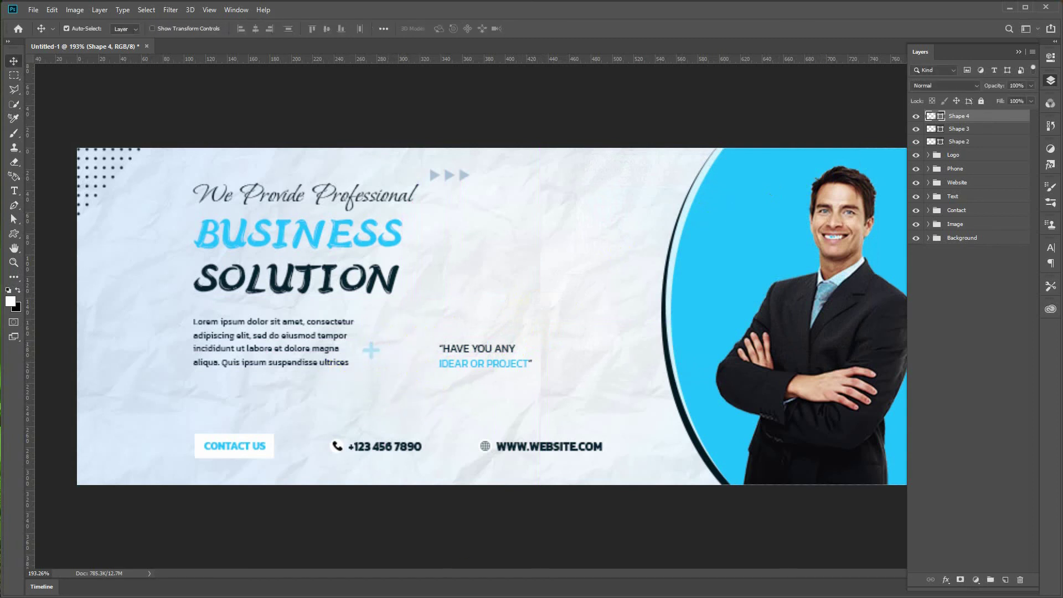
# Step: Paste the square dot grid as a shape layer and fill it with the dark colour 03212f sampled from SOLUTION
pyautogui.hotkey('ctrl', 'v')
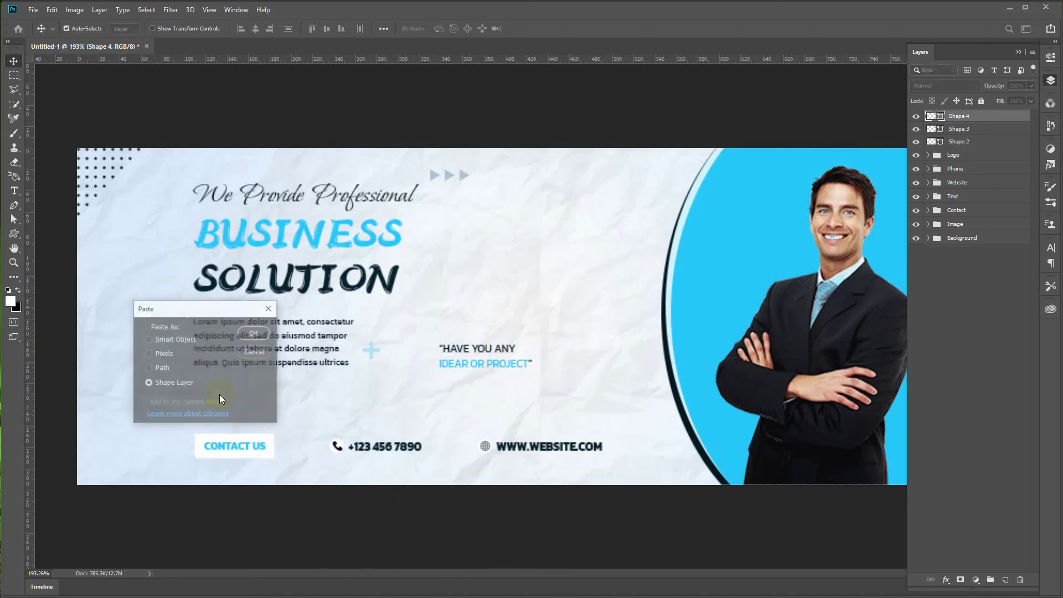
pyautogui.click(261, 337)
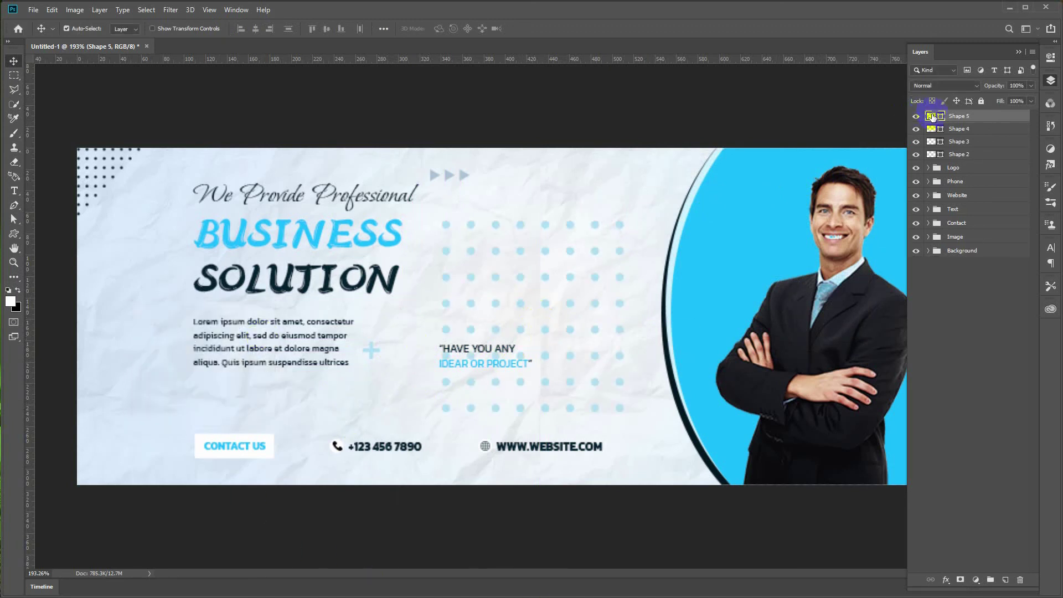
pyautogui.doubleClick(931, 115)
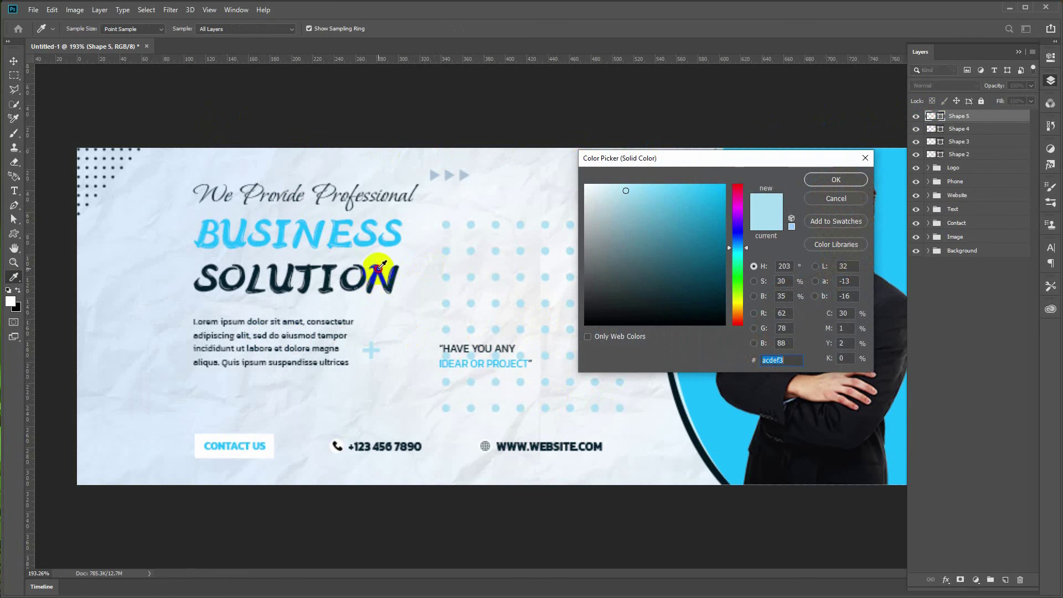
pyautogui.click(382, 264)
pyautogui.click(386, 285)
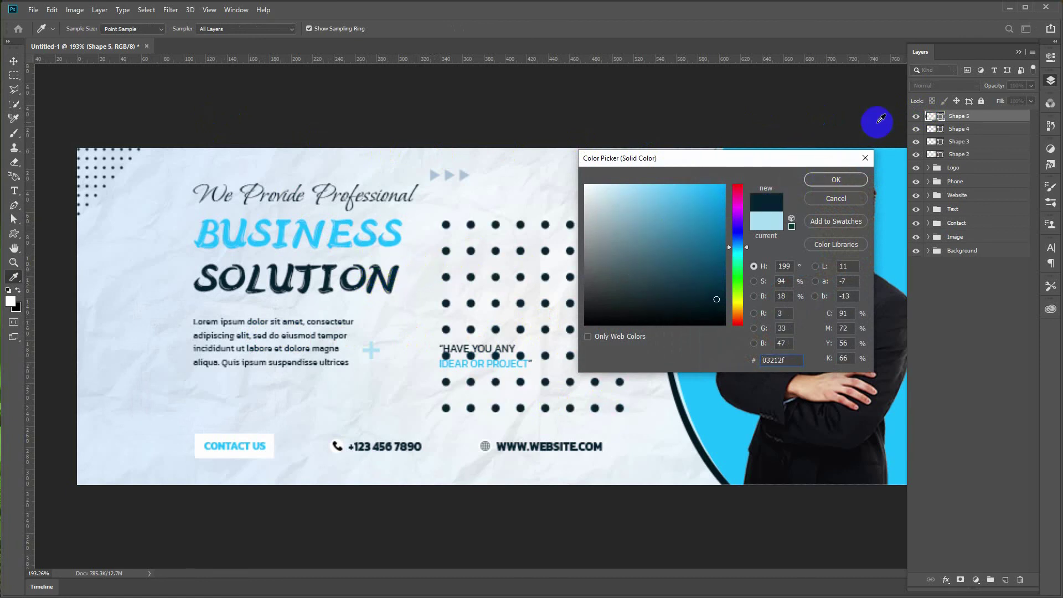
pyautogui.click(809, 180)
# Step: Scale the dot grid to about 22% and place it between the lorem ipsum paragraph and the CONTACT US box
pyautogui.hotkey('ctrl', 't')
pyautogui.moveTo(617, 225); pyautogui.dragTo(460, 360)
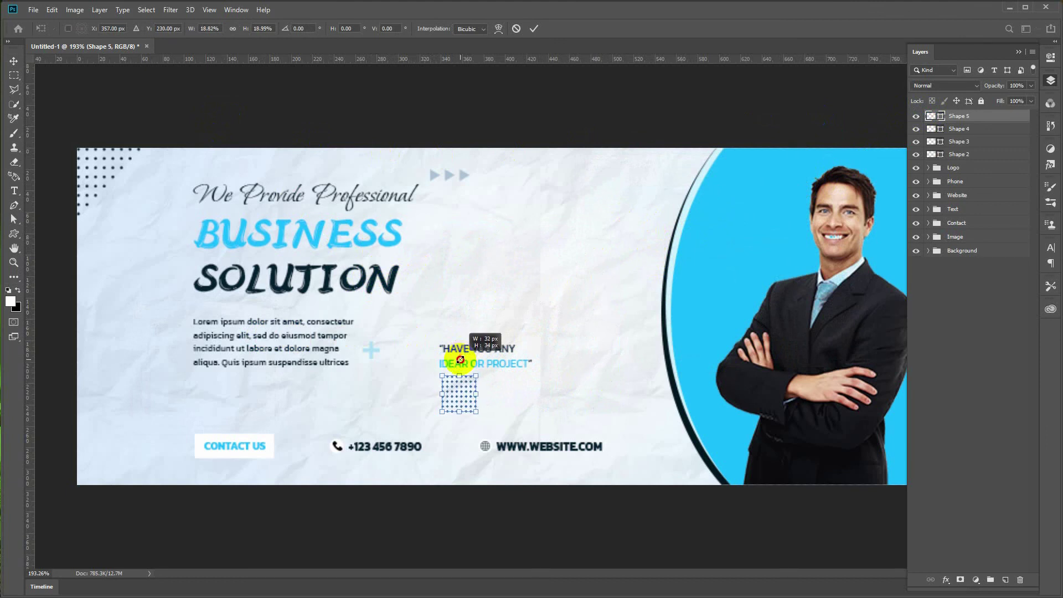
pyautogui.moveTo(441, 404); pyautogui.dragTo(236, 380)
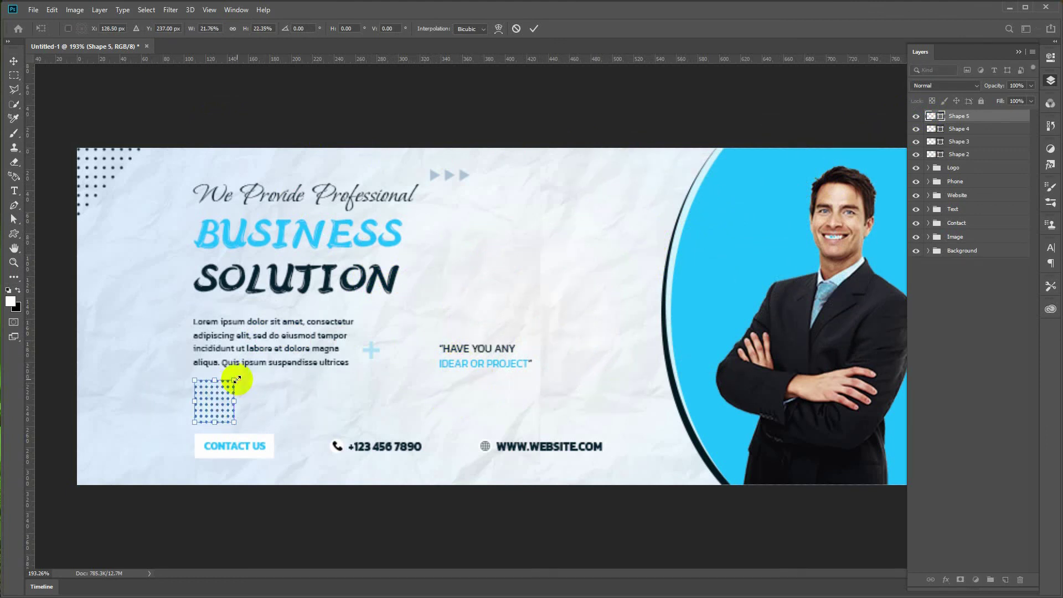
pyautogui.press('Return')
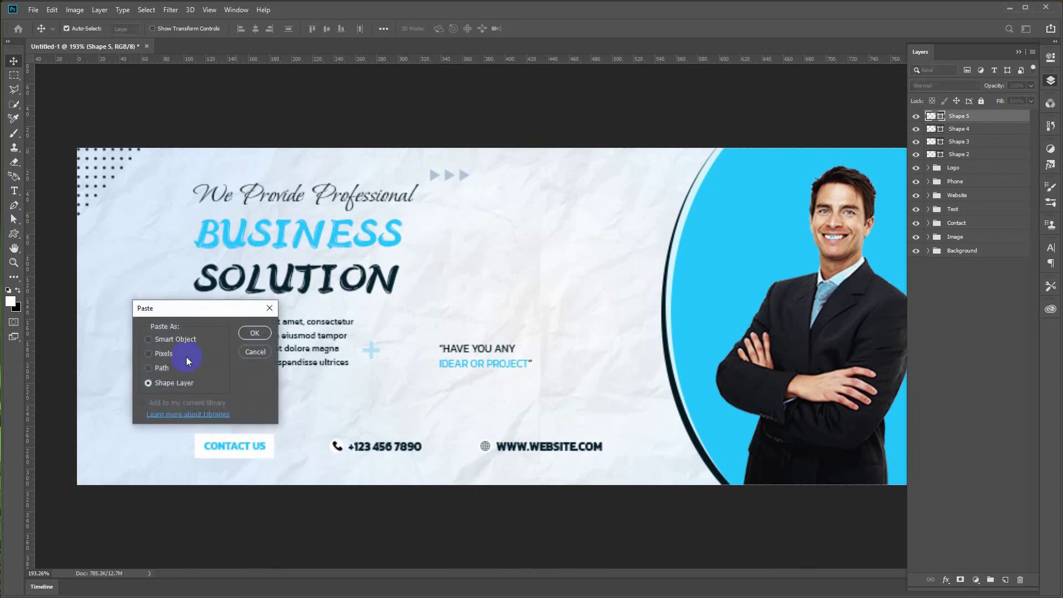
# Step: Paste the diamond as a shape layer and give it a solid stroke in the diamond's own dark colour
pyautogui.click(252, 326)
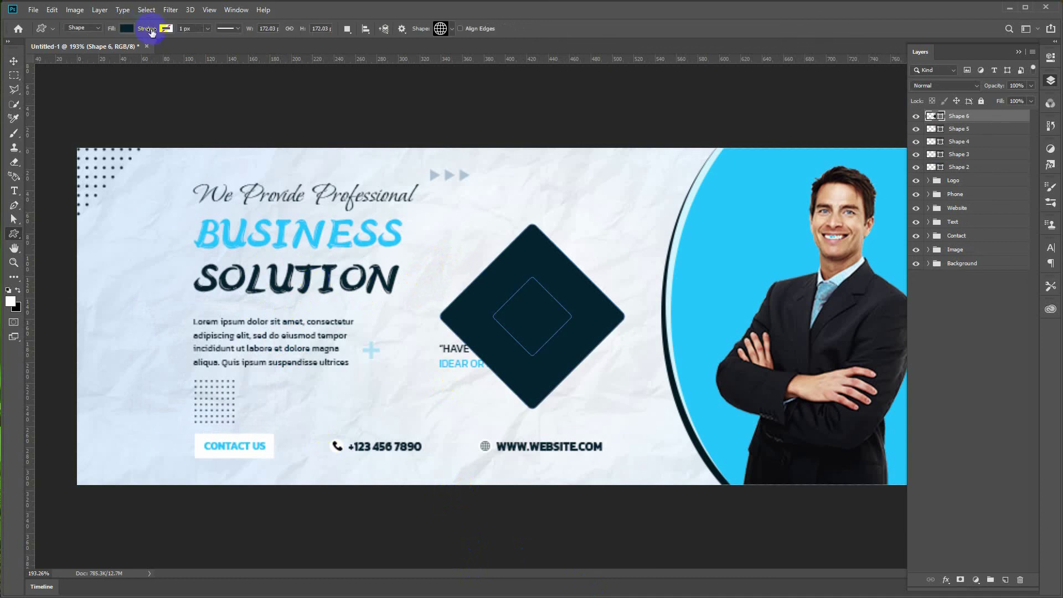
pyautogui.click(166, 28)
pyautogui.click(218, 50)
pyautogui.click(507, 294)
pyautogui.click(832, 178)
# Step: Remove the diamond's fill and set its stroke width to 3 px
pyautogui.click(127, 29)
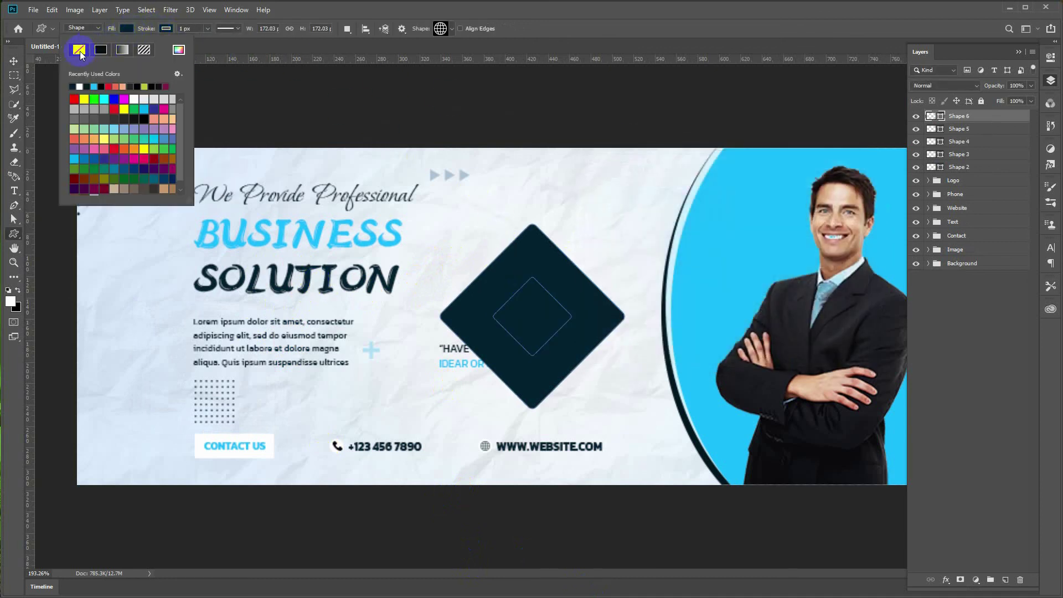
pyautogui.click(79, 50)
pyautogui.click(185, 28)
pyautogui.write('3')
pyautogui.press('Return')
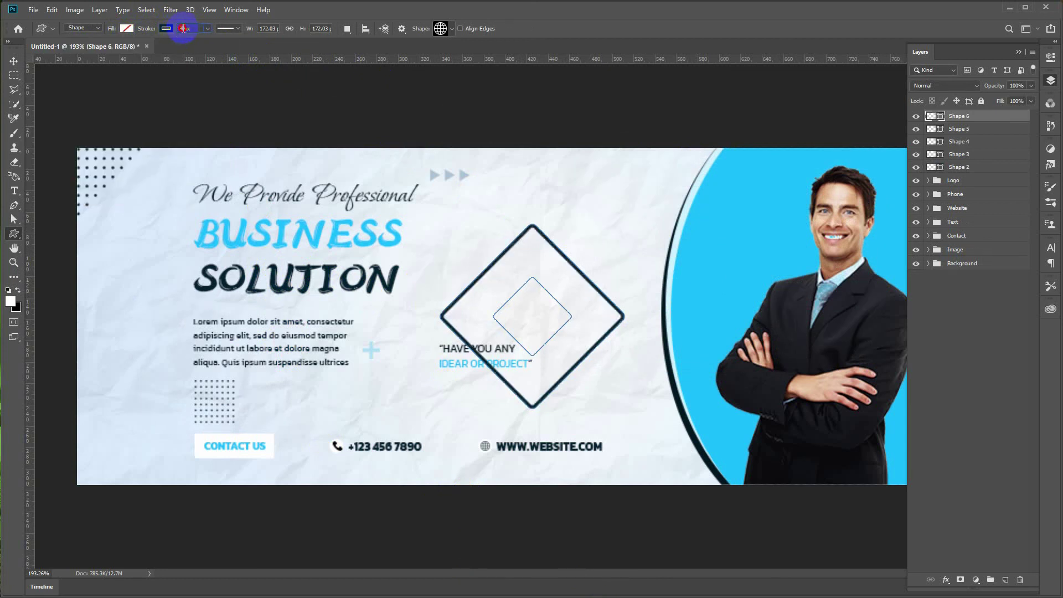
# Step: Scale the diamond to about 9% below the IDEAR OR PROJECT text and set its stroke width to 2 px
pyautogui.hotkey('ctrl', 't')
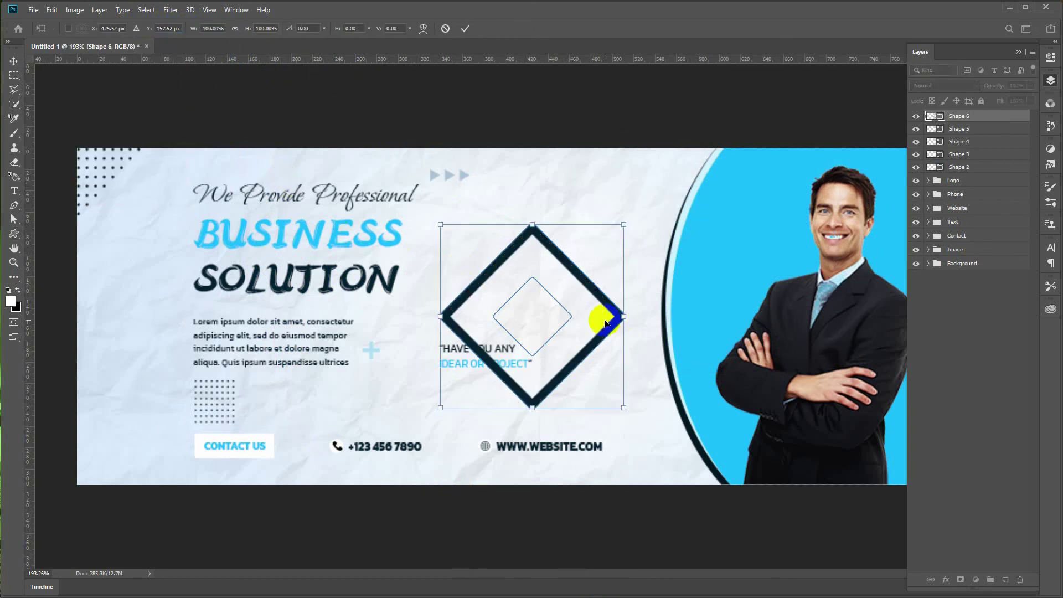
pyautogui.moveTo(621, 226); pyautogui.dragTo(464, 398)
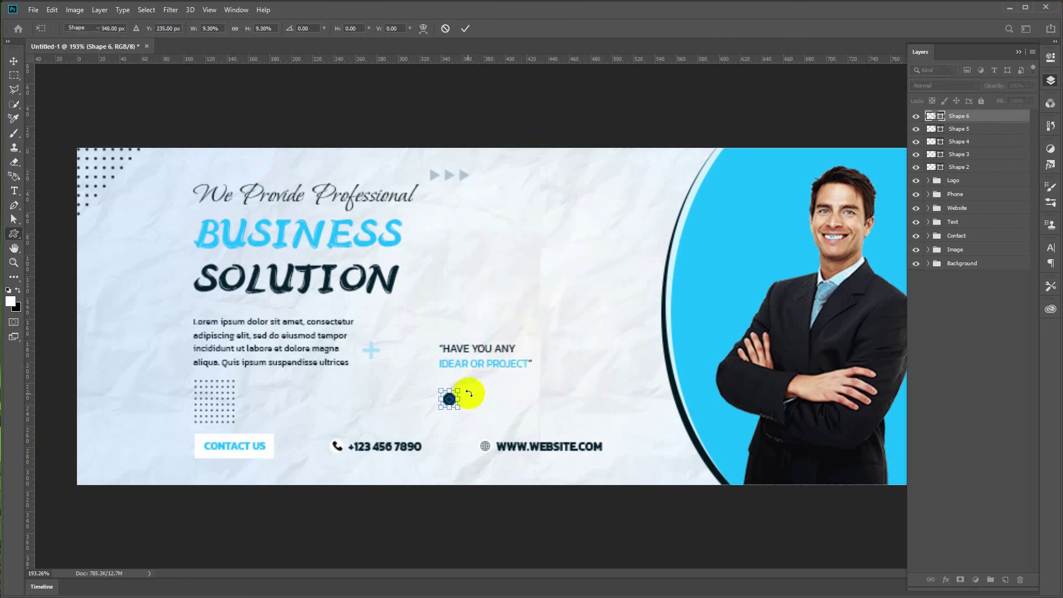
pyautogui.press('Return')
pyautogui.click(178, 28)
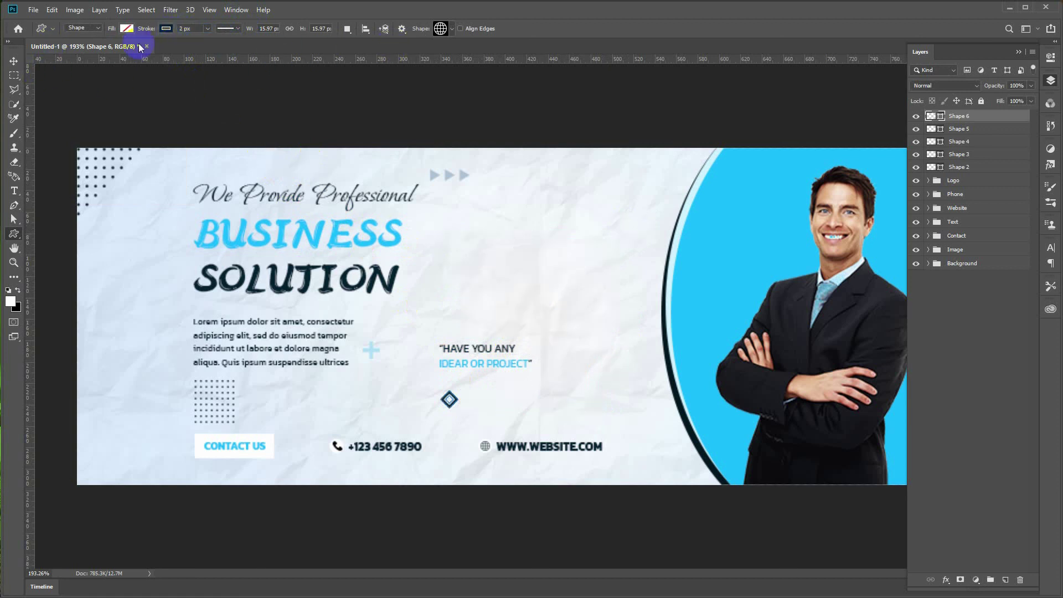
# Step: Recolour the diamond's stroke with the light blue sampled from the circle behind the businessman
pyautogui.click(172, 29)
pyautogui.click(217, 50)
pyautogui.click(714, 399)
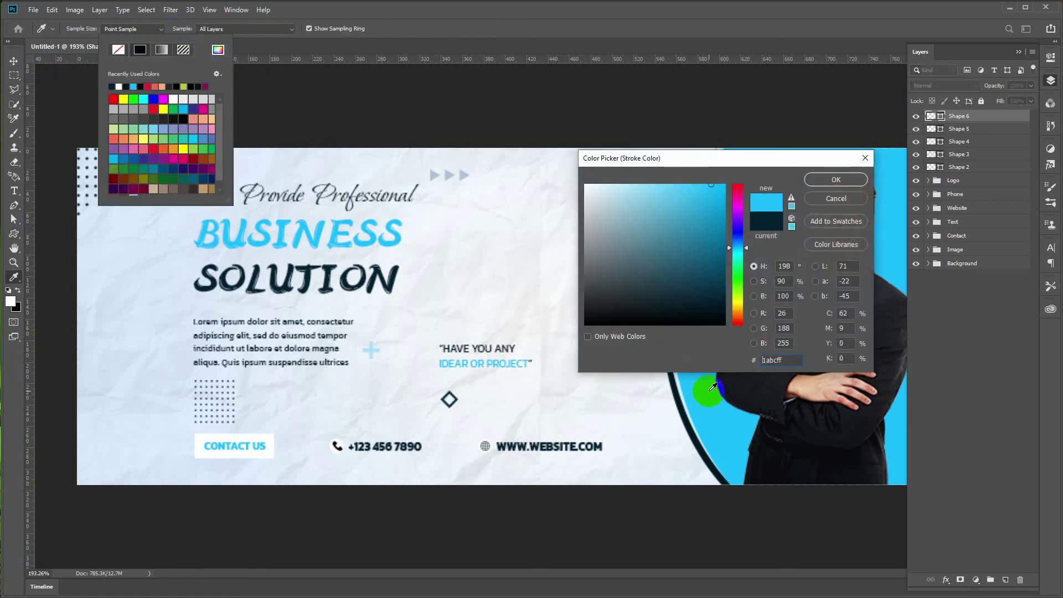
pyautogui.press('Return')
# Step: Try to move the diamond below the phone number, and undo the attempt
pyautogui.hotkey('ctrl', 't')
pyautogui.moveTo(446, 398)
pyautogui.mouseDown()
pyautogui.moveTo(451, 467)
pyautogui.moveTo(438, 484)
pyautogui.moveTo(416, 471)
pyautogui.mouseUp()
pyautogui.press('Return')
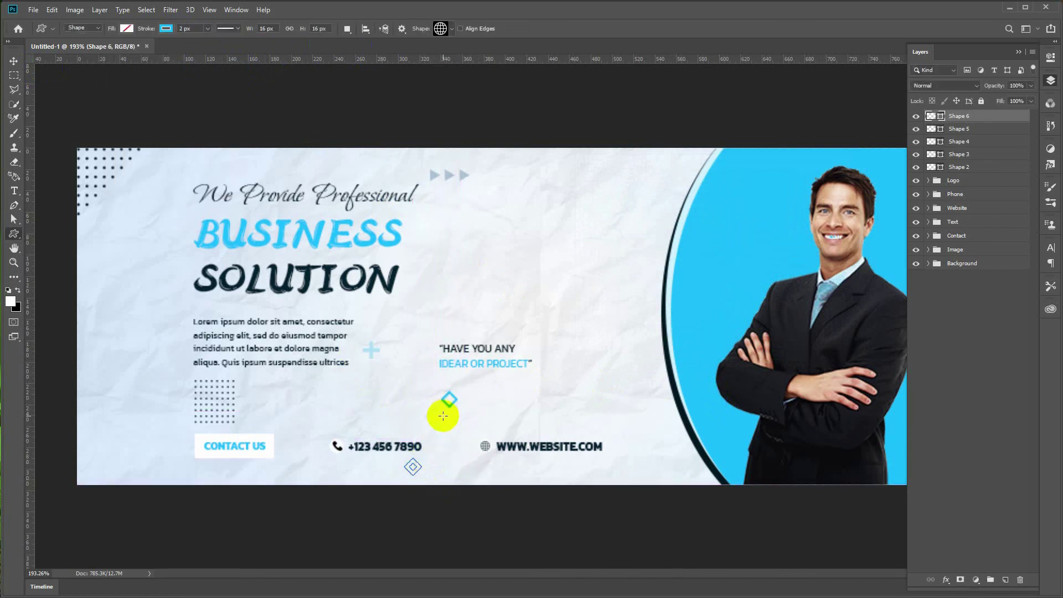
pyautogui.press('Delete')
pyautogui.hotkey('ctrl', 'z')
pyautogui.hotkey('ctrl', 'z')
# Step: Move the blue diamond just below the end of the phone number and delete the stray gradient fill copy
pyautogui.press('v')
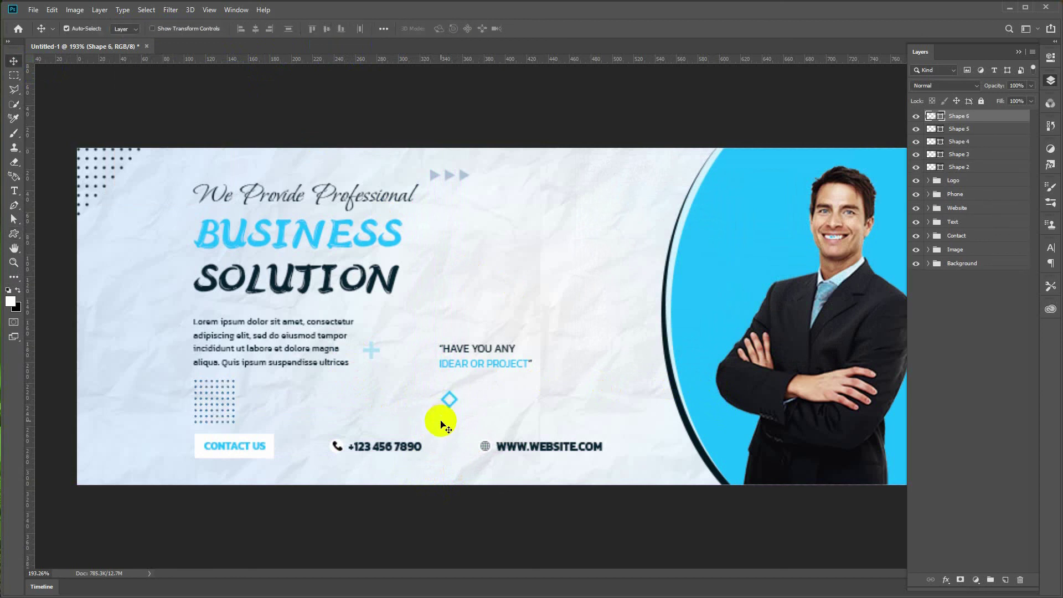
pyautogui.click(443, 400)
pyautogui.click(449, 397)
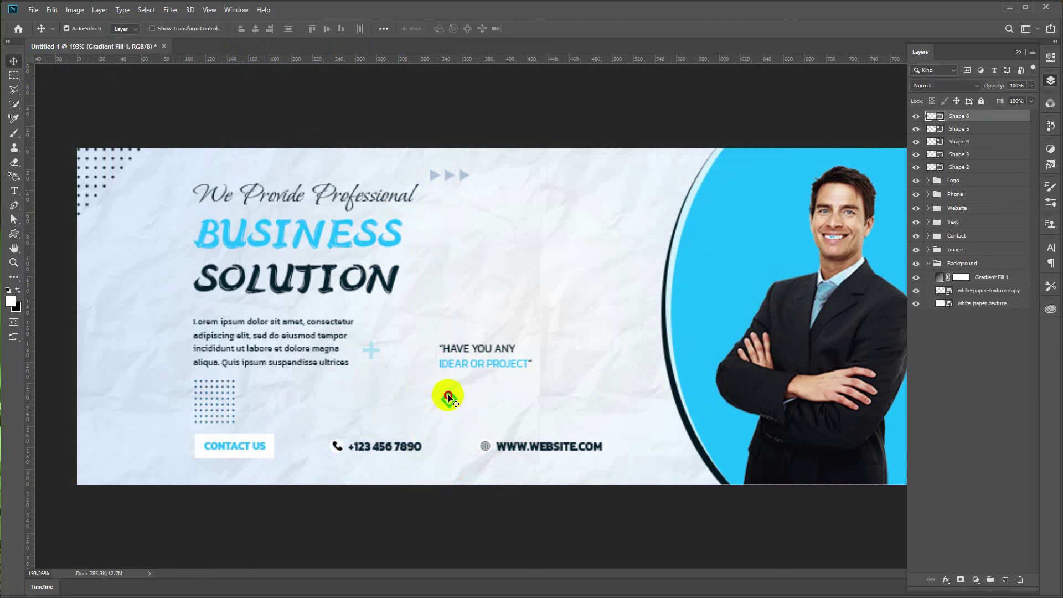
pyautogui.moveTo(449, 397); pyautogui.dragTo(414, 466)
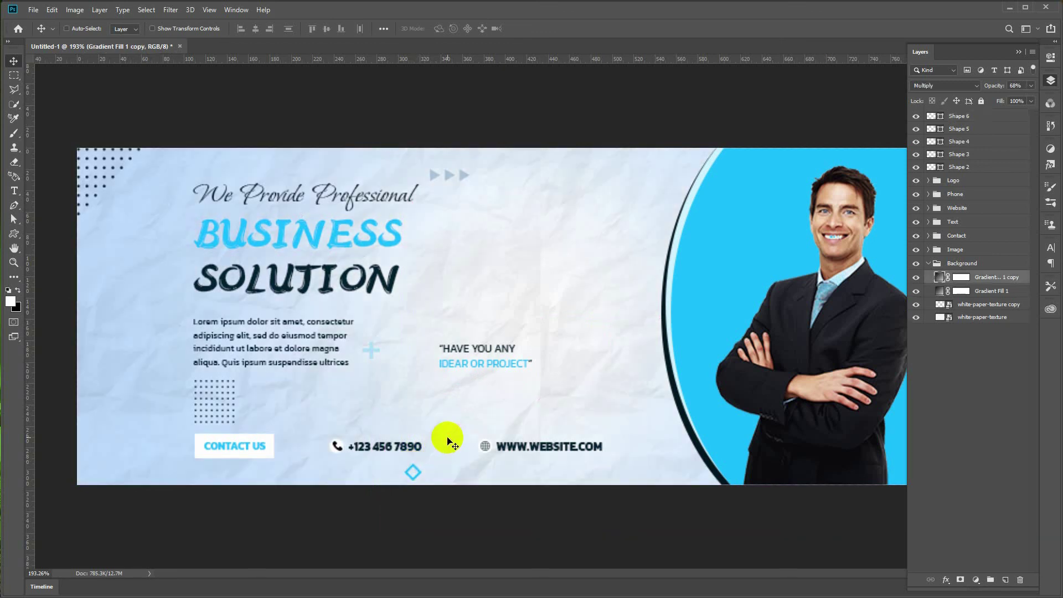
pyautogui.press('Delete')
# Step: Duplicate the blue diamond and place the copy beside the BUSINESS heading, below the arrows
pyautogui.moveTo(797, 126); pyautogui.dragTo(408, 473)
pyautogui.keyDown('ctrl'); pyautogui.click(408, 472); pyautogui.keyUp('ctrl')
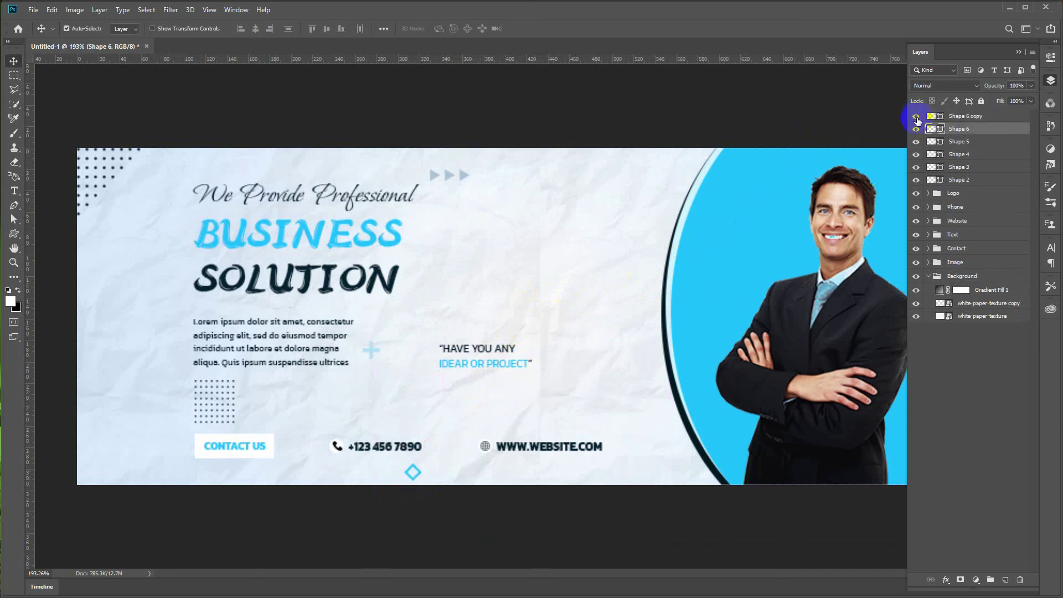
pyautogui.click(941, 125)
pyautogui.hotkey('ctrl', 'e')
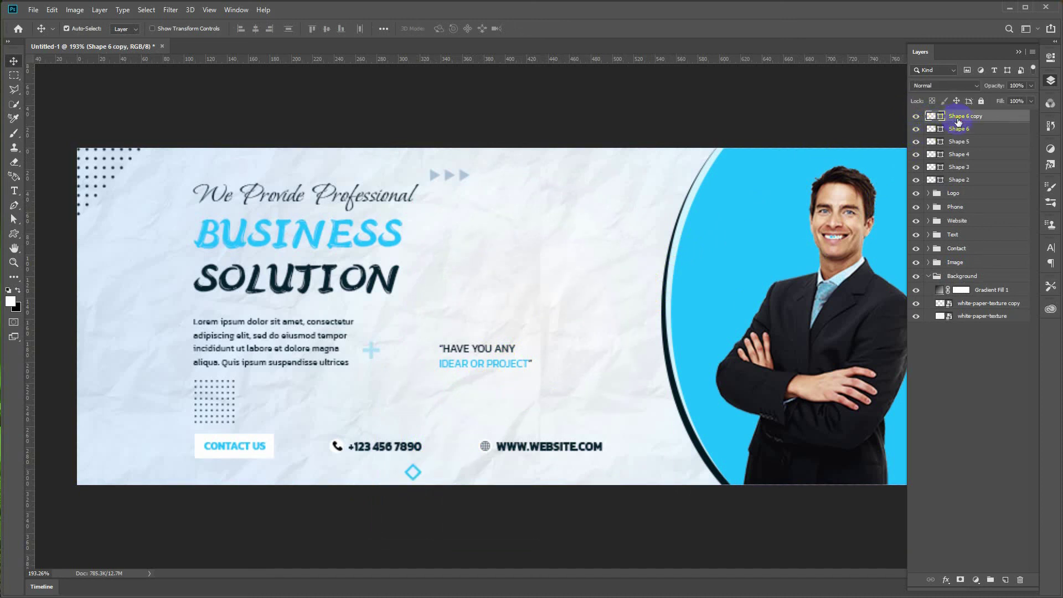
pyautogui.hotkey('ctrl', 'alt', 't')
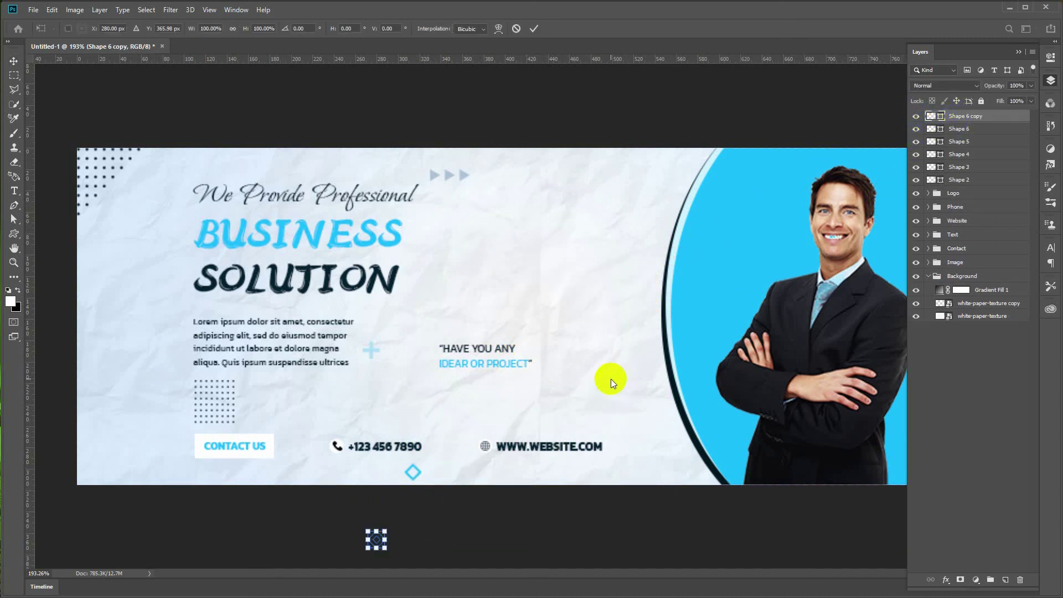
pyautogui.moveTo(412, 470); pyautogui.dragTo(478, 230)
pyautogui.press('Return')
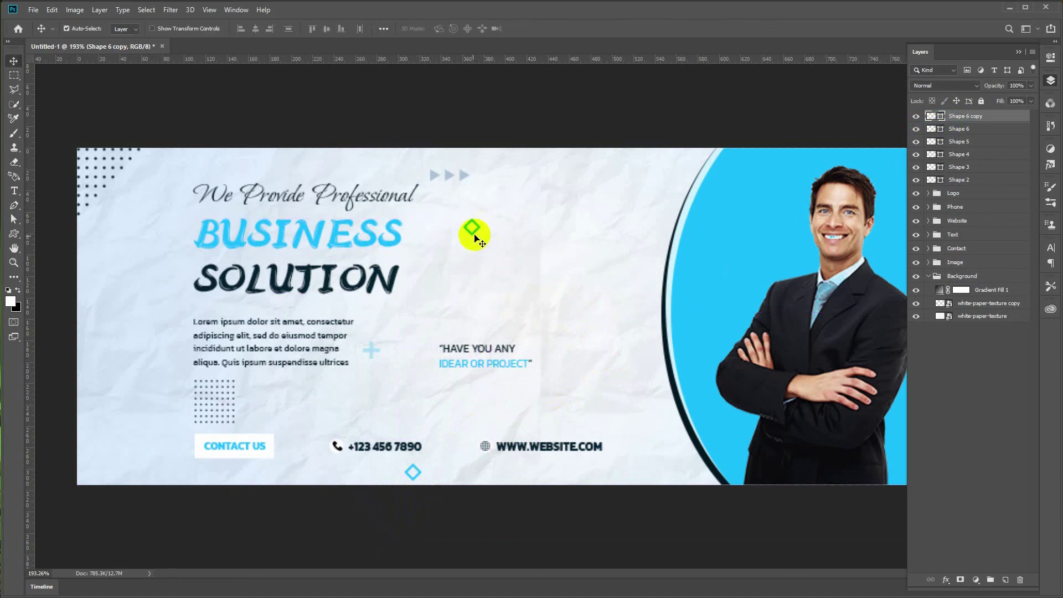
# Step: Change the fill of the plus sign beside the lorem ipsum paragraph to a darker, muted blue
pyautogui.click(371, 350)
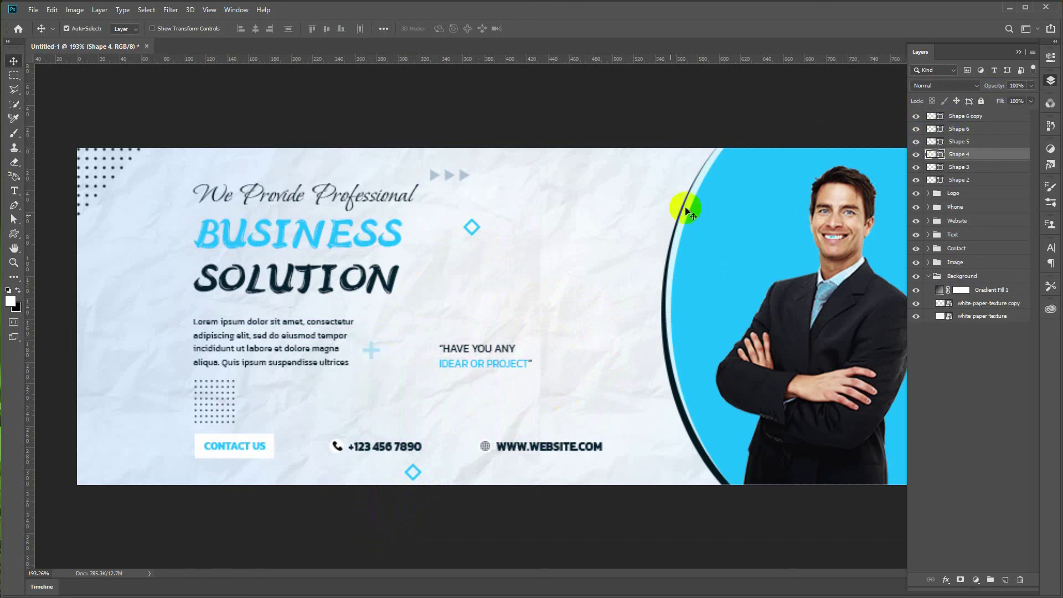
pyautogui.doubleClick(931, 154)
pyautogui.moveTo(654, 197); pyautogui.dragTo(696, 195)
pyautogui.click(825, 180)
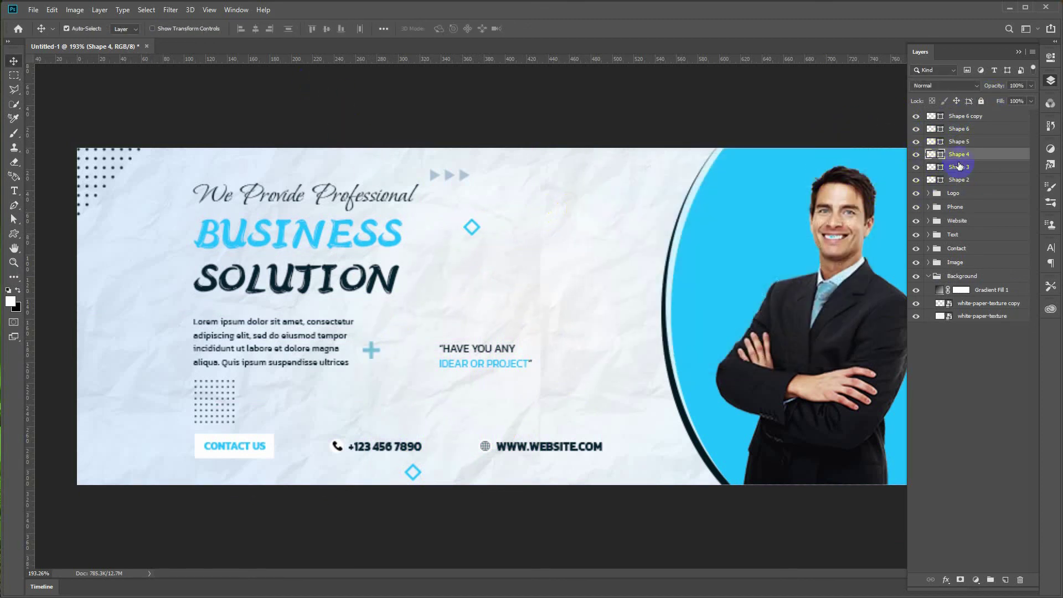
# Step: Duplicate the plus sign and place the copy, slightly rotated, between the website address and the dark curve
pyautogui.hotkey('ctrl', 'j')
pyautogui.moveTo(373, 349); pyautogui.dragTo(659, 458)
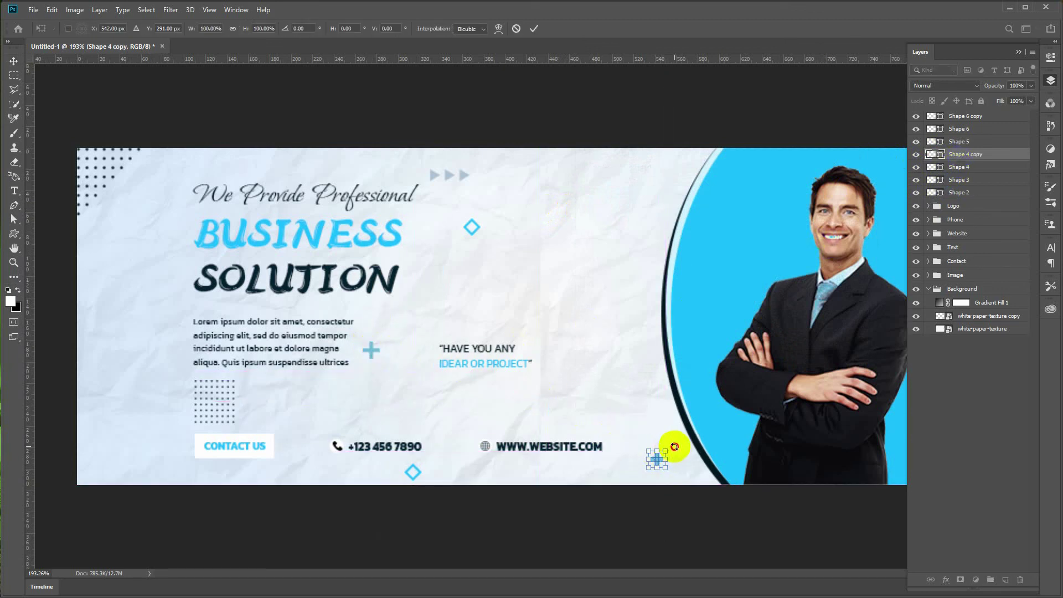
pyautogui.press('Return')
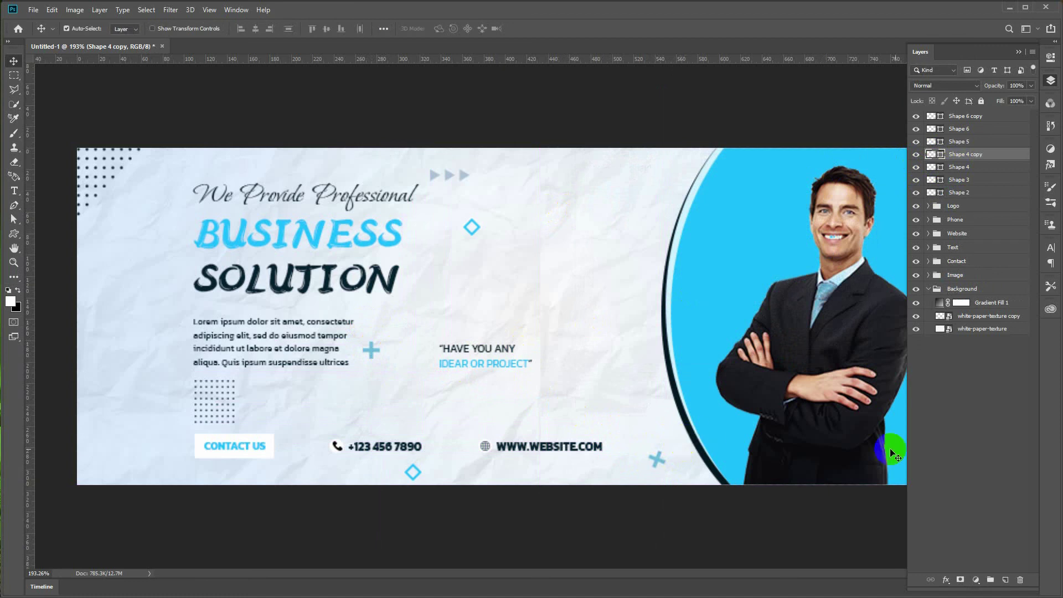
# Step: Group all the decorative shape layers as Design, place the group directly above Background, and collapse the layer list
pyautogui.click(969, 118)
pyautogui.keyDown('shift'); pyautogui.click(961, 194); pyautogui.keyUp('shift')
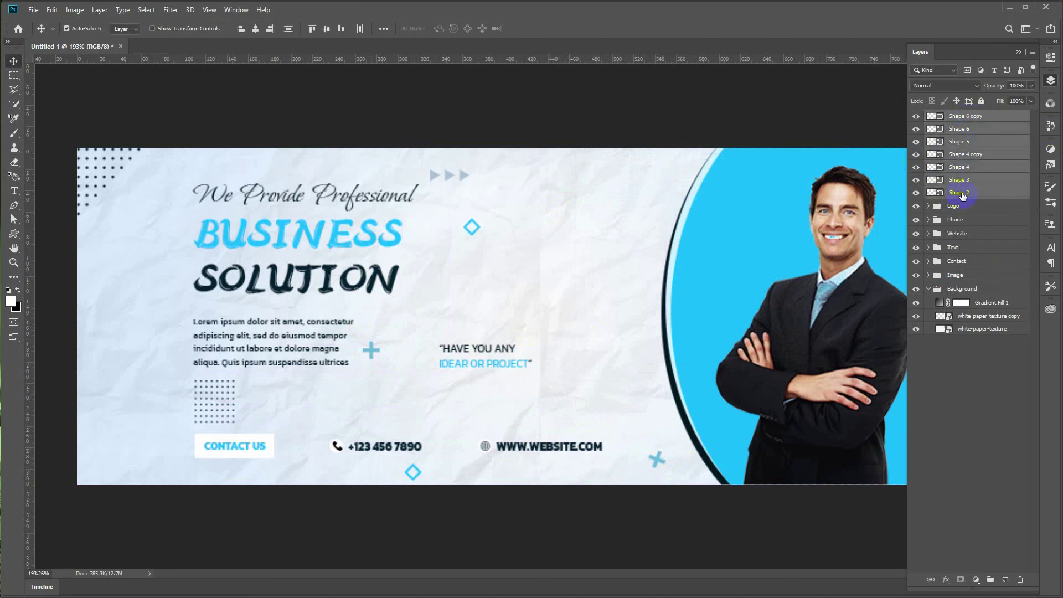
pyautogui.hotkey('ctrl', 'g')
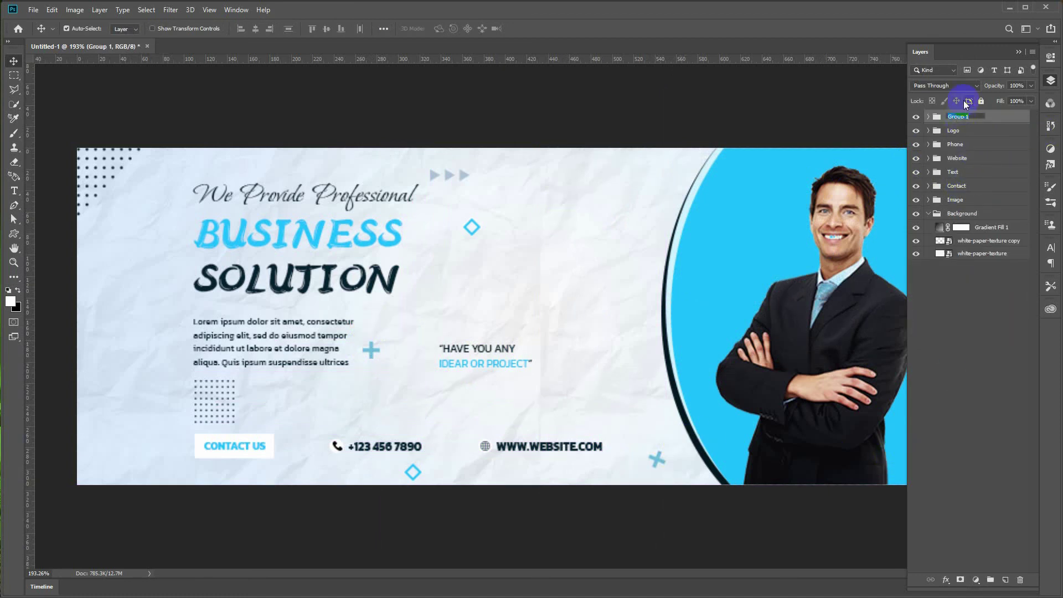
pyautogui.moveTo(954, 118); pyautogui.dragTo(954, 211)
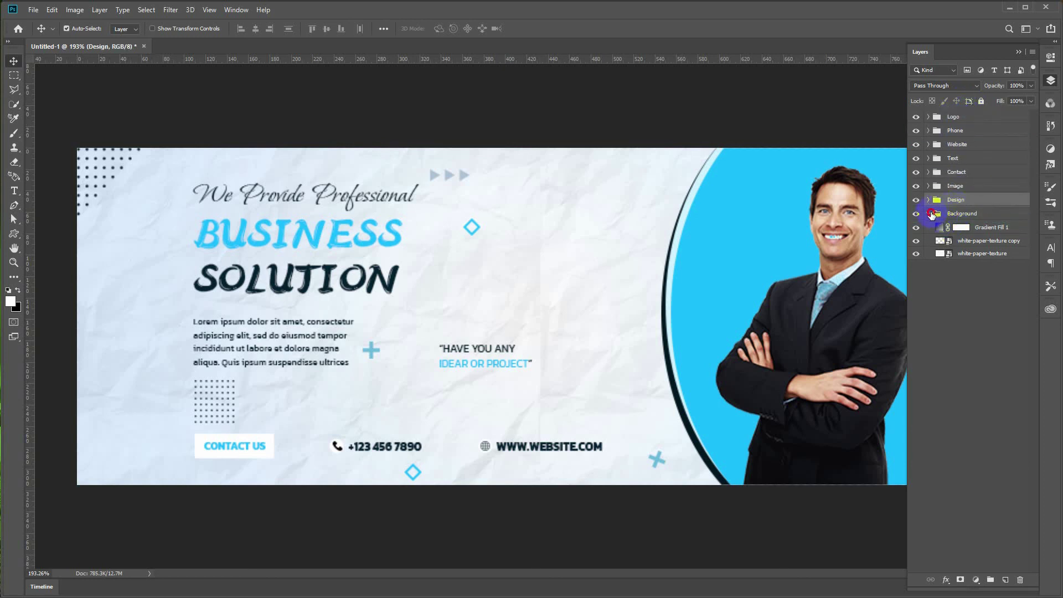
pyautogui.click(930, 214)
pyautogui.click(1019, 52)
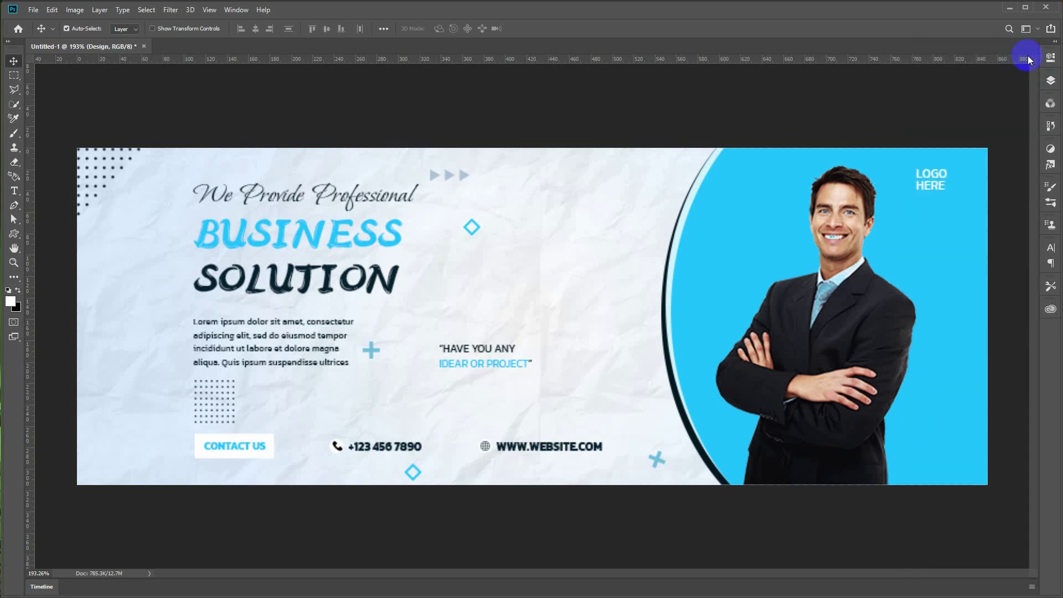